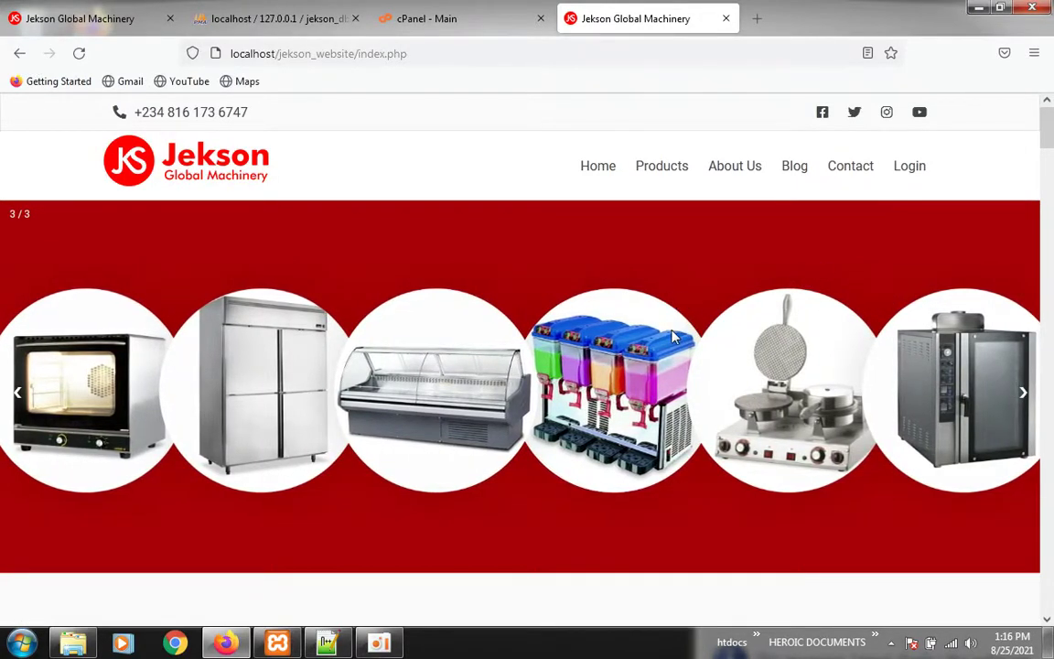
Look through the homepage's featured product categories, from Catering Equipments through Commercial Ovens and Laundry Equipments to the company's About section.
scroll(651, 381, down, 7)
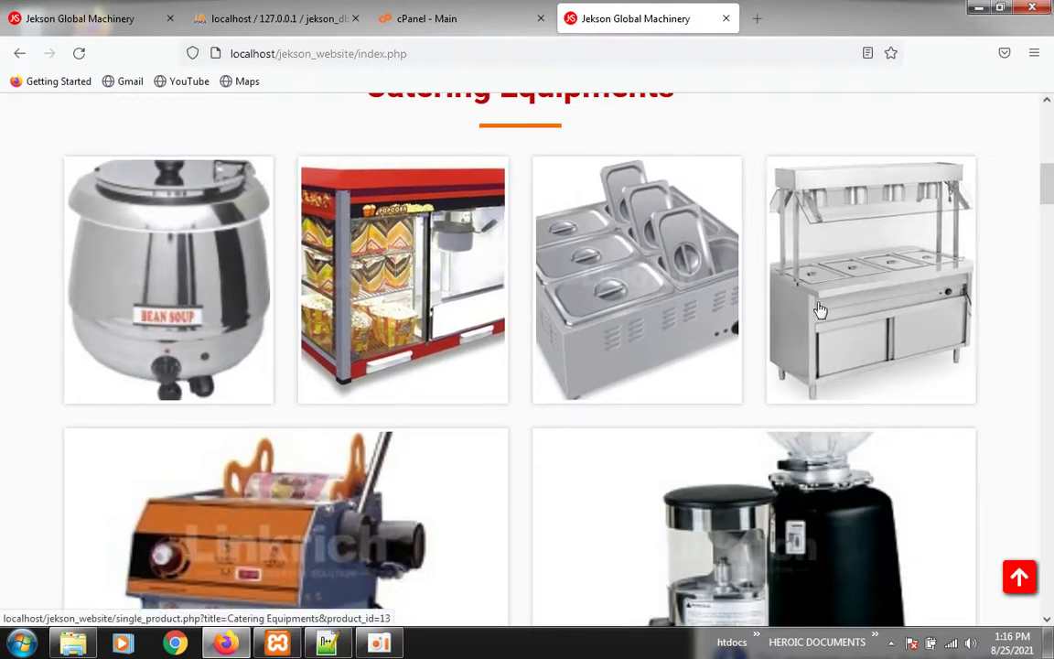
scroll(640, 329, up, 3)
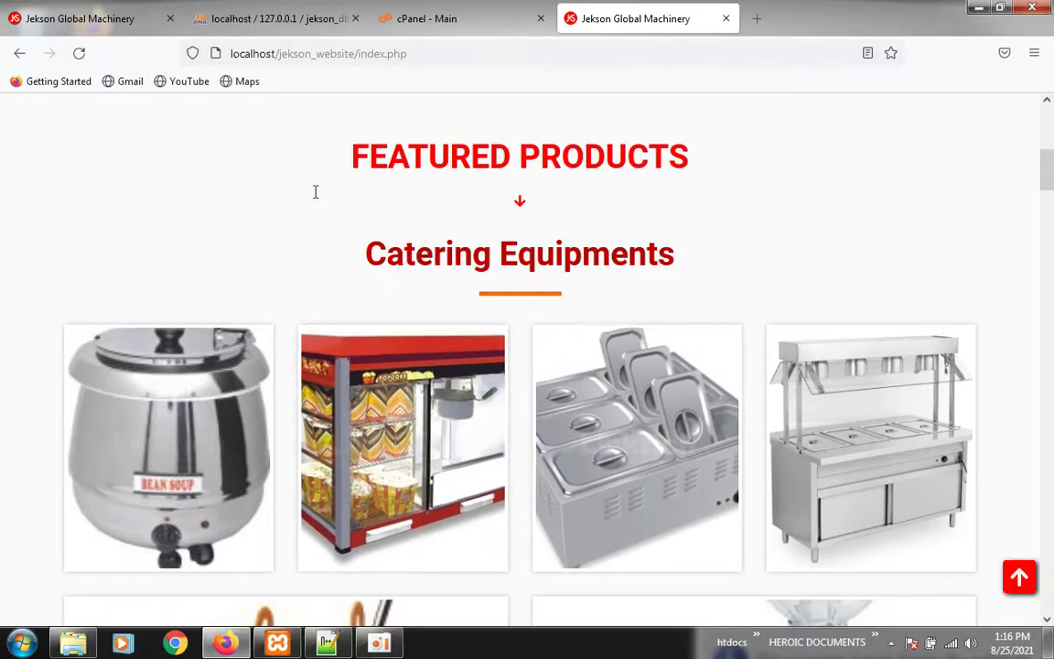
scroll(540, 231, up, 2)
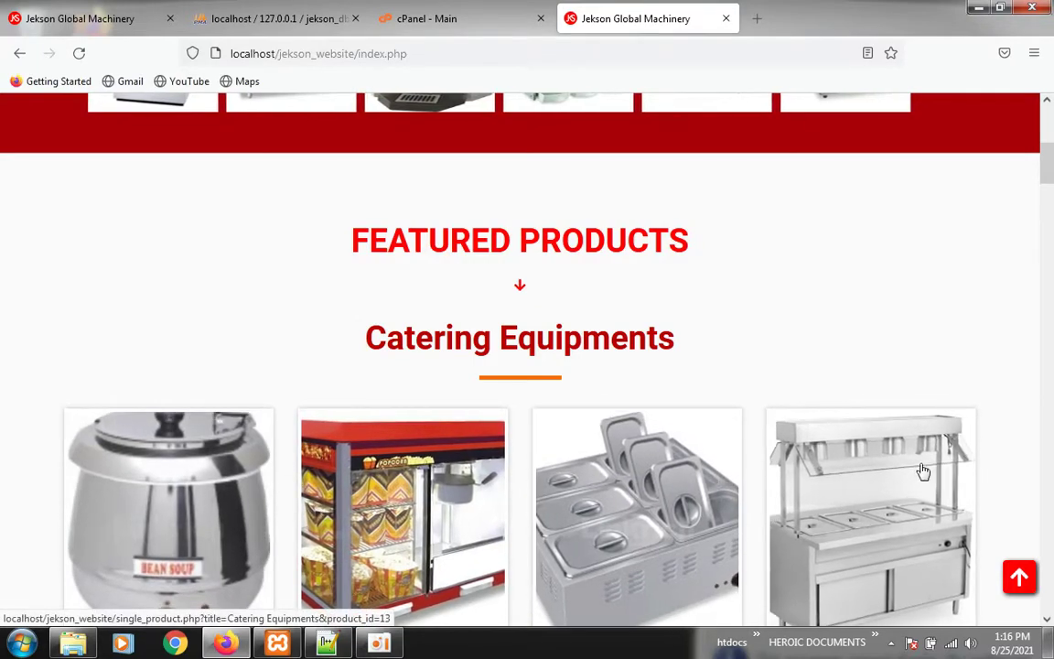
scroll(922, 471, down, 10)
scroll(513, 339, up, 6)
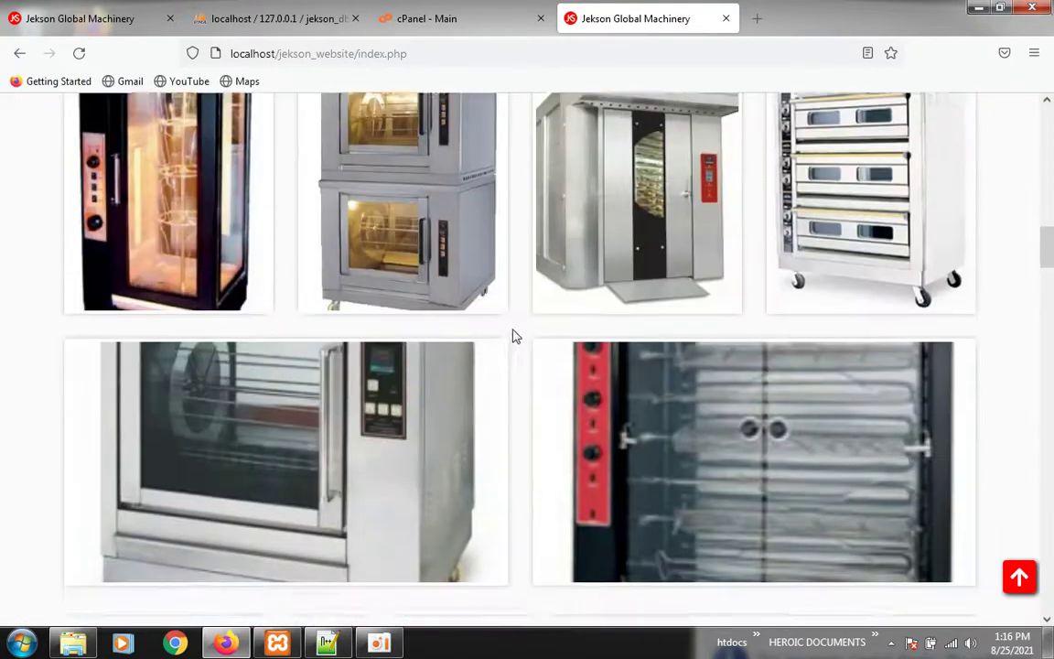
scroll(523, 426, up, 4)
scroll(489, 359, up, 6)
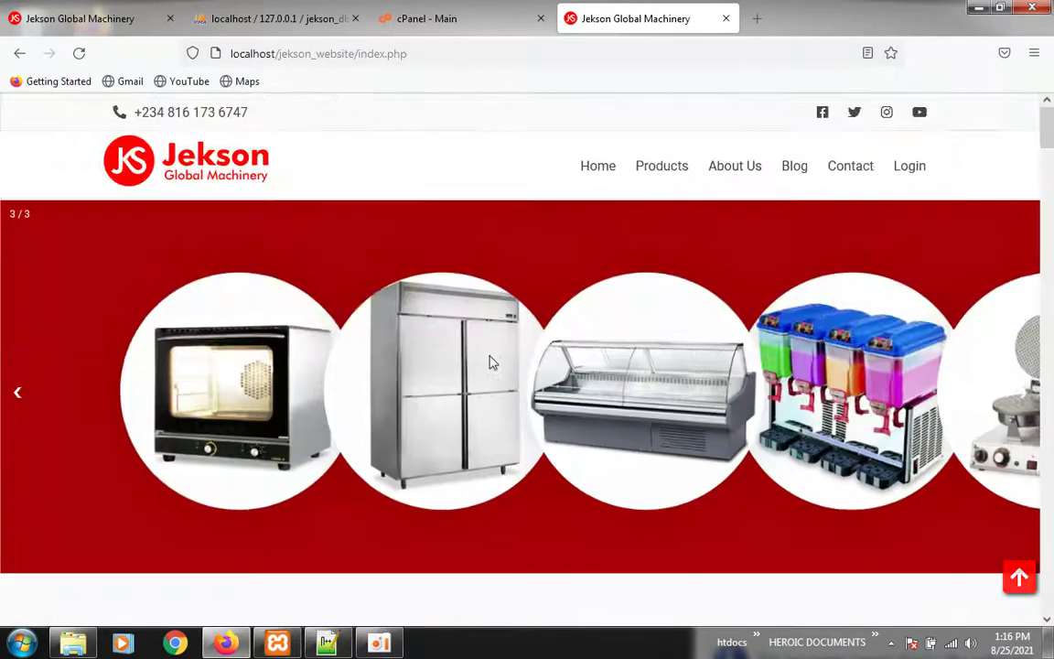
scroll(486, 394, down, 5)
scroll(288, 329, down, 3)
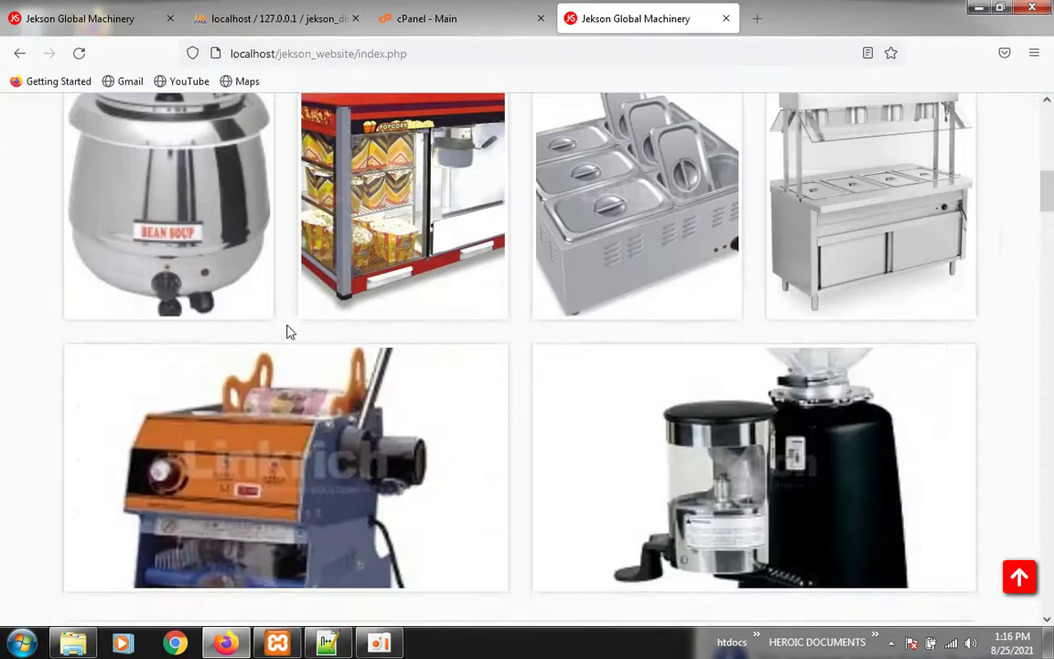
scroll(564, 372, down, 5)
scroll(549, 357, down, 15)
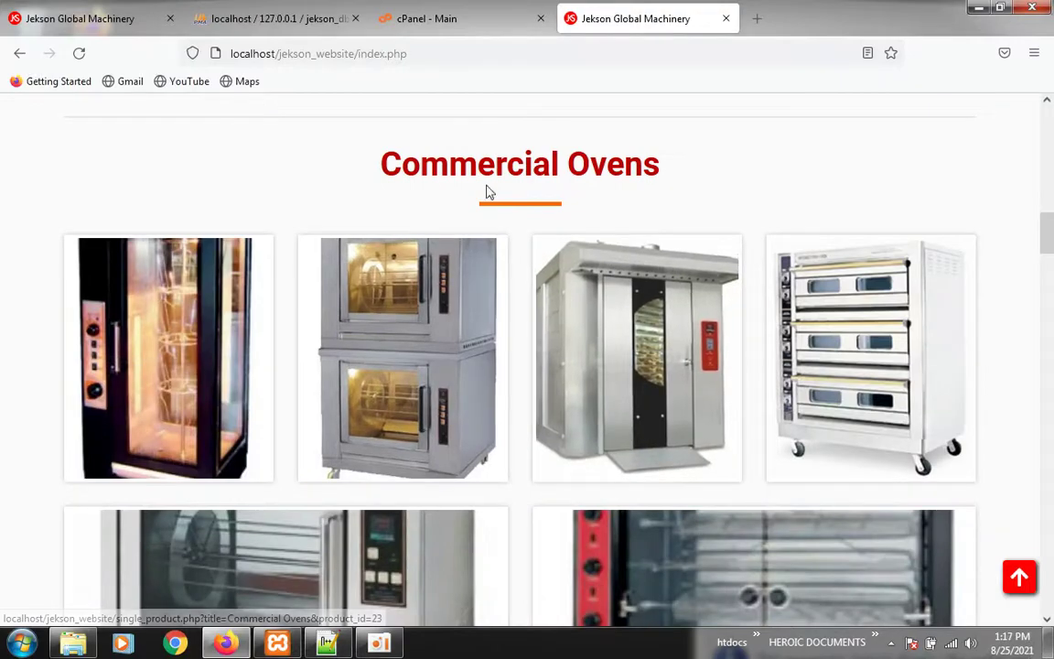
scroll(567, 375, down, 15)
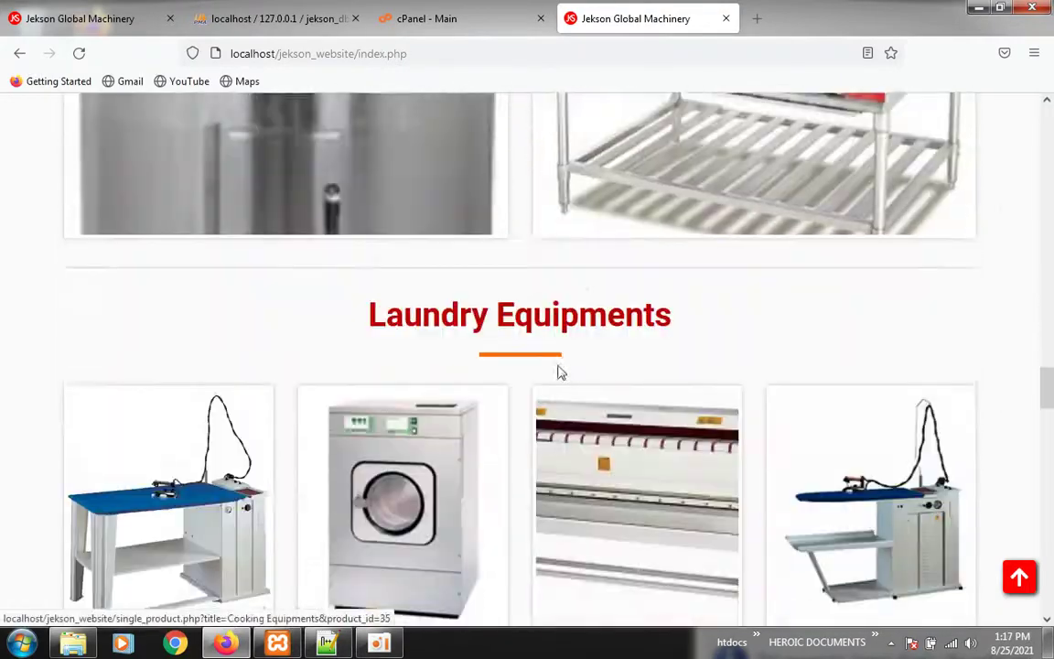
scroll(537, 377, down, 5)
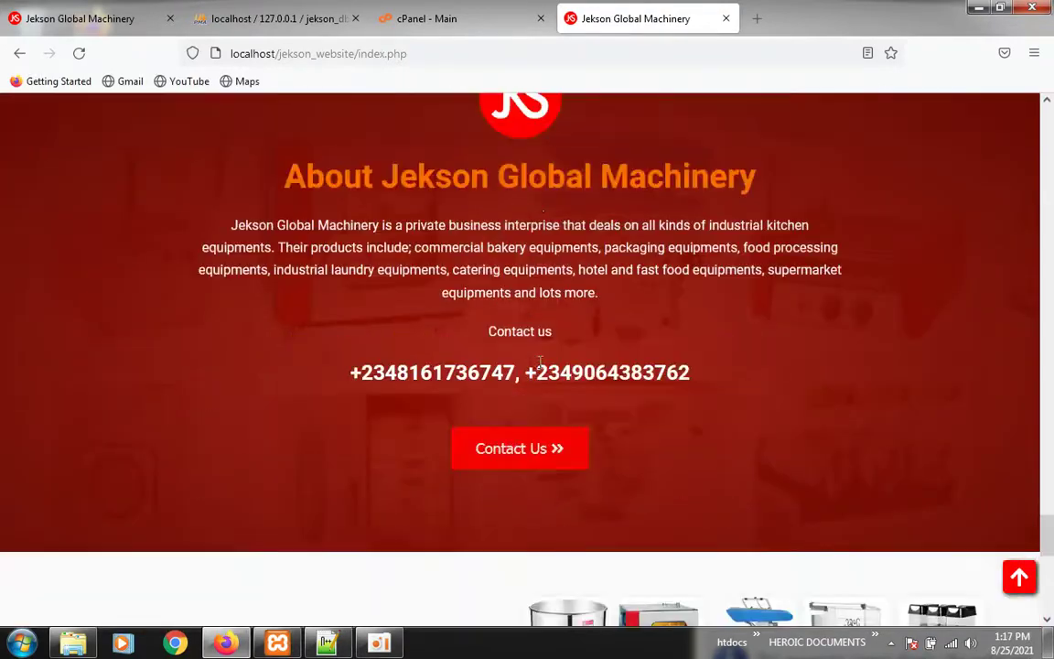
Open the product page of the two-tier trolley in the homepage's SS Table and Shelving category.
scroll(560, 358, up, 6)
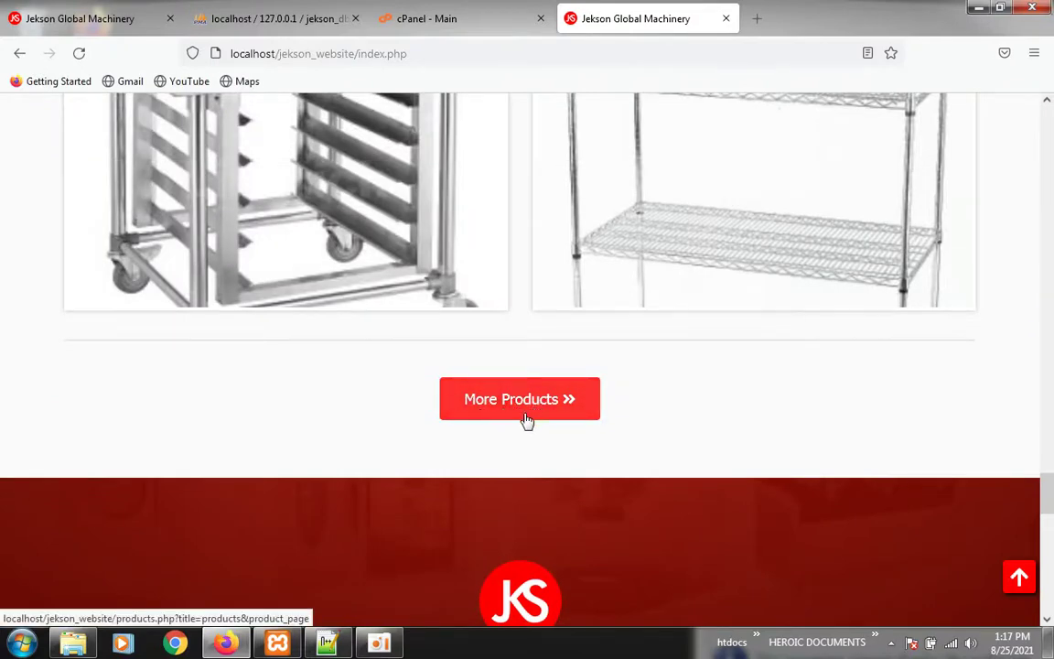
scroll(544, 410, up, 6)
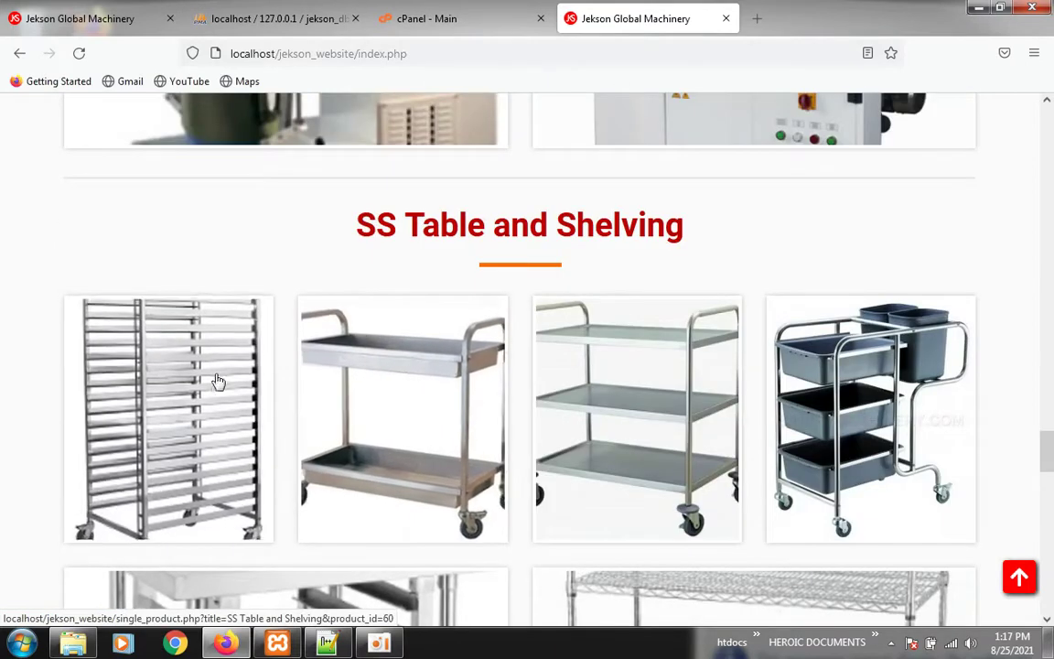
click(416, 393)
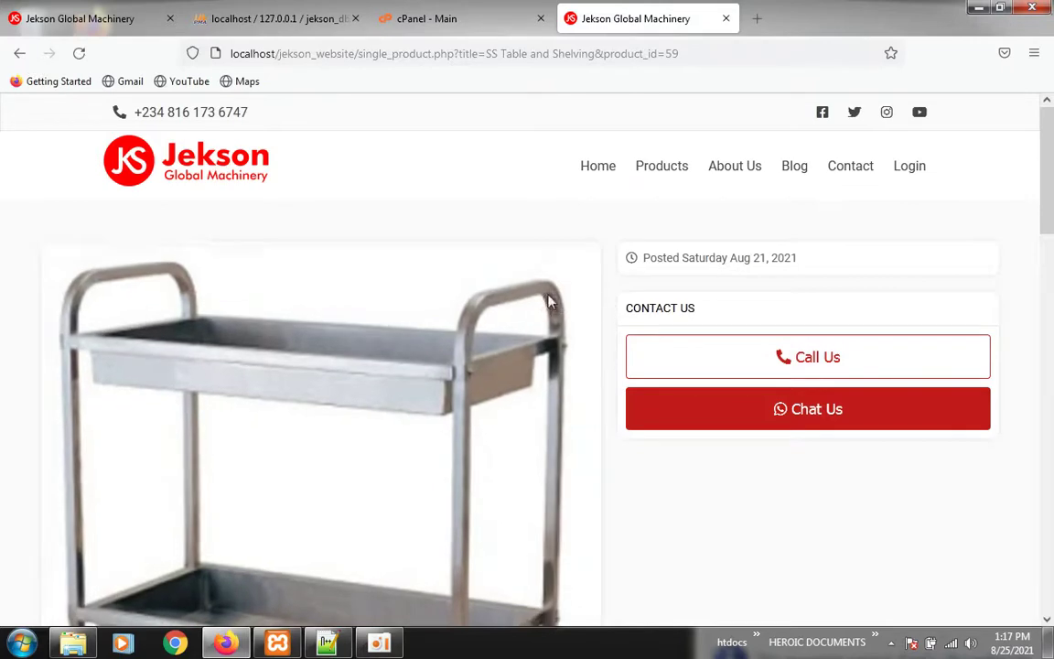
Examine the trolley's product page, including its image, posting date, comment form, and call and chat contact options.
scroll(490, 322, down, 3)
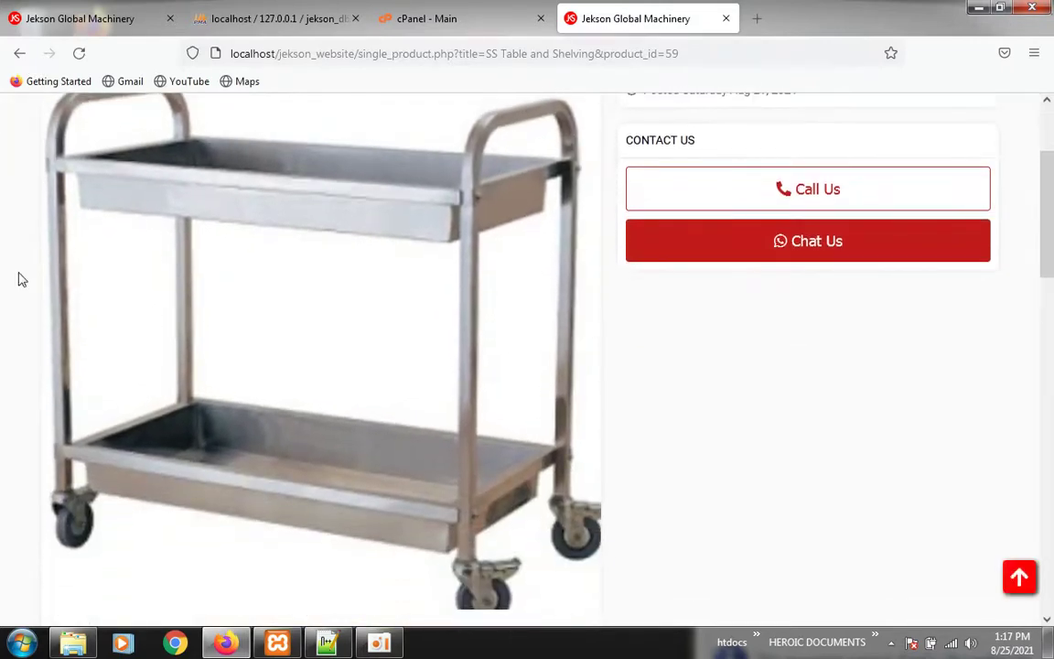
scroll(619, 459, down, 8)
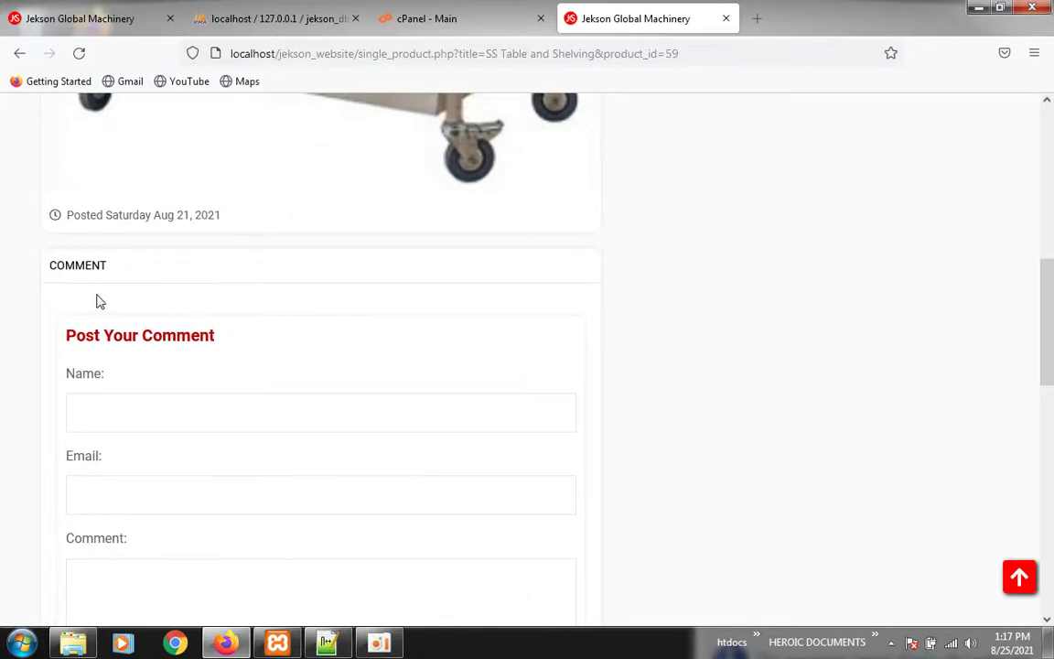
scroll(235, 370, up, 3)
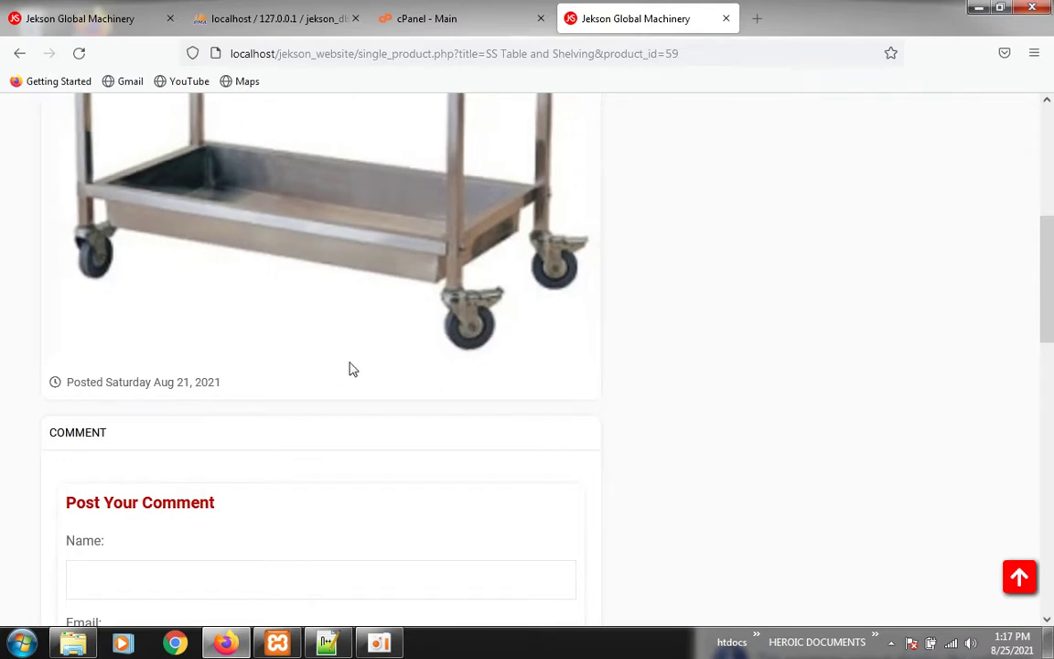
scroll(346, 268, up, 4)
scroll(430, 330, down, 2)
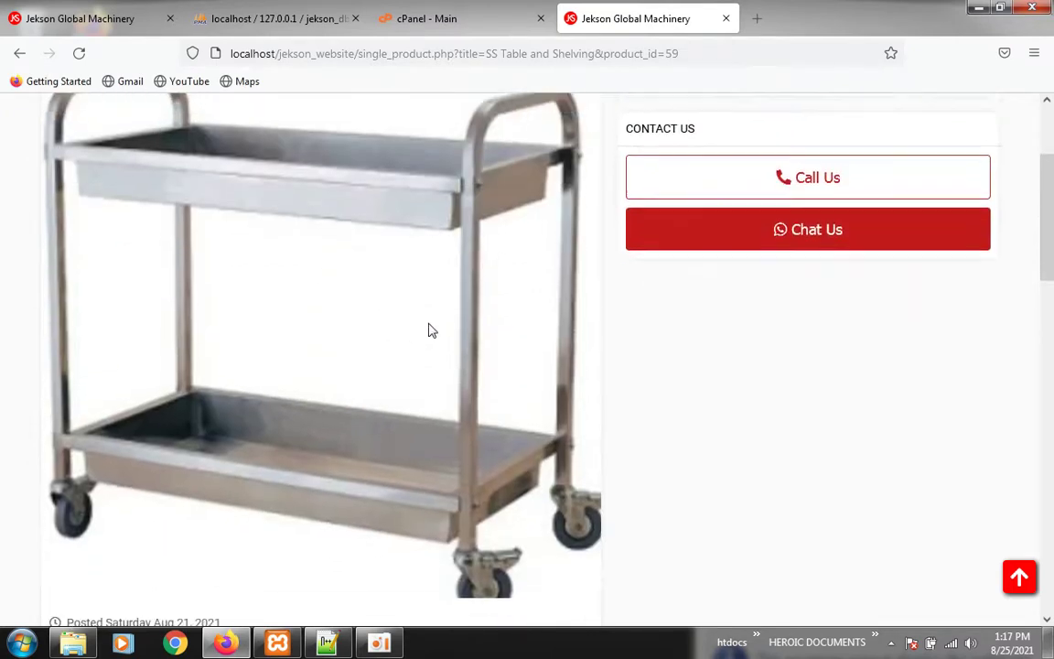
scroll(430, 330, down, 3)
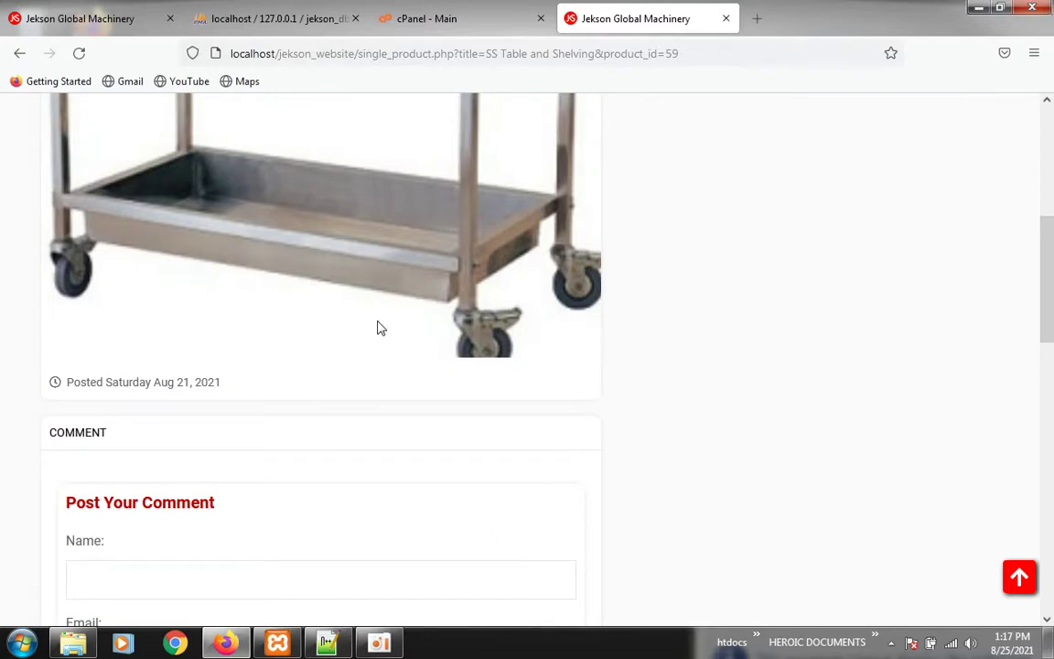
scroll(380, 327, down, 5)
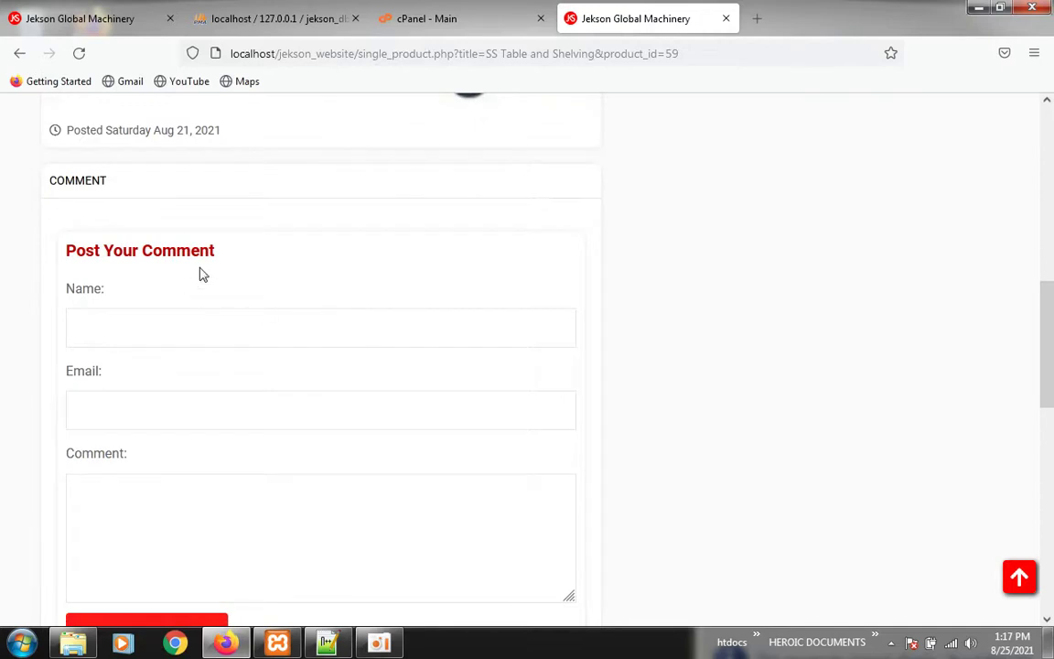
scroll(210, 274, up, 3)
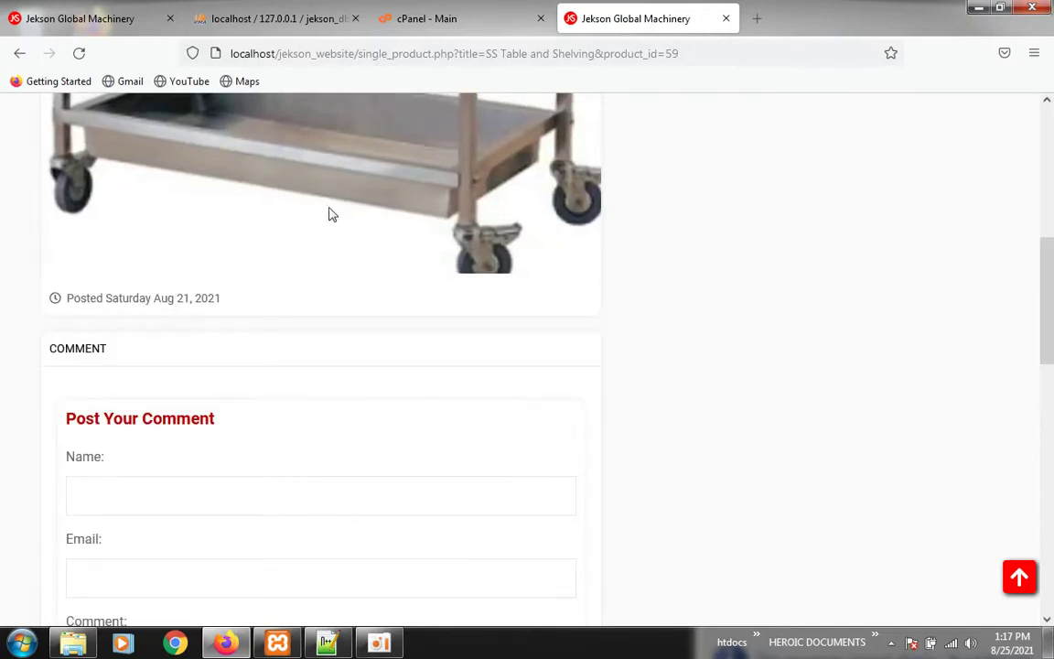
scroll(181, 227, down, 3)
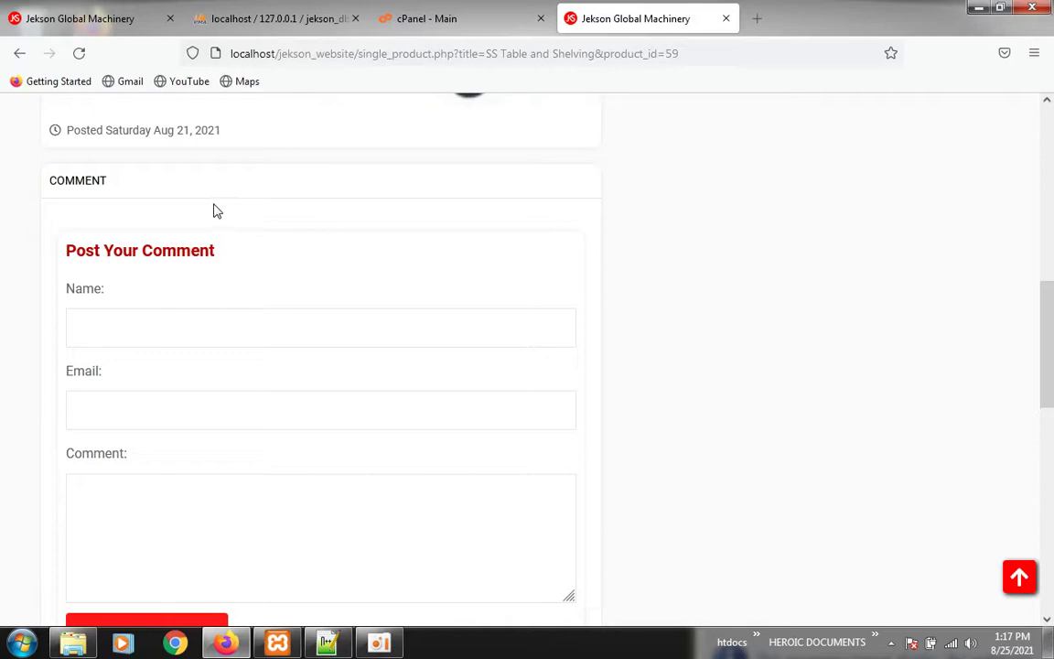
scroll(209, 210, up, 3)
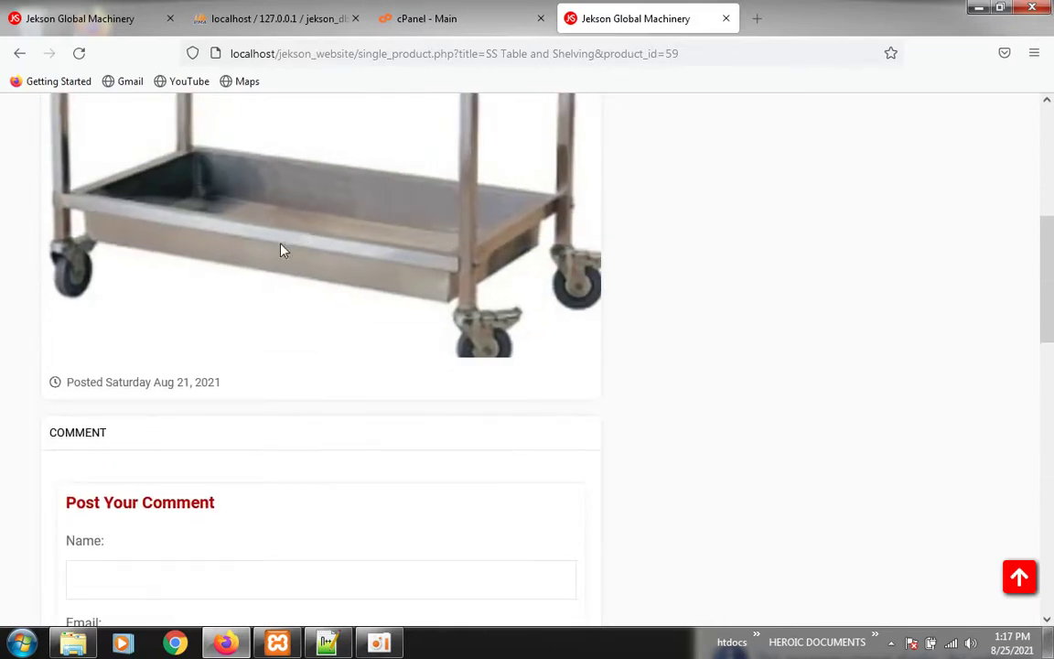
scroll(284, 302, up, 5)
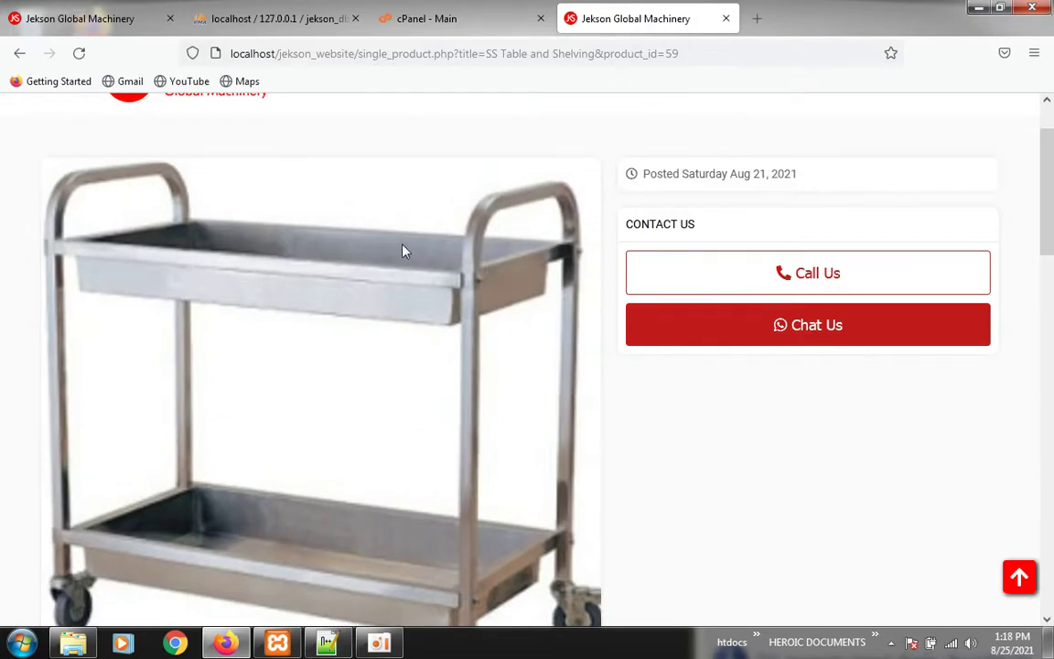
scroll(403, 253, down, 5)
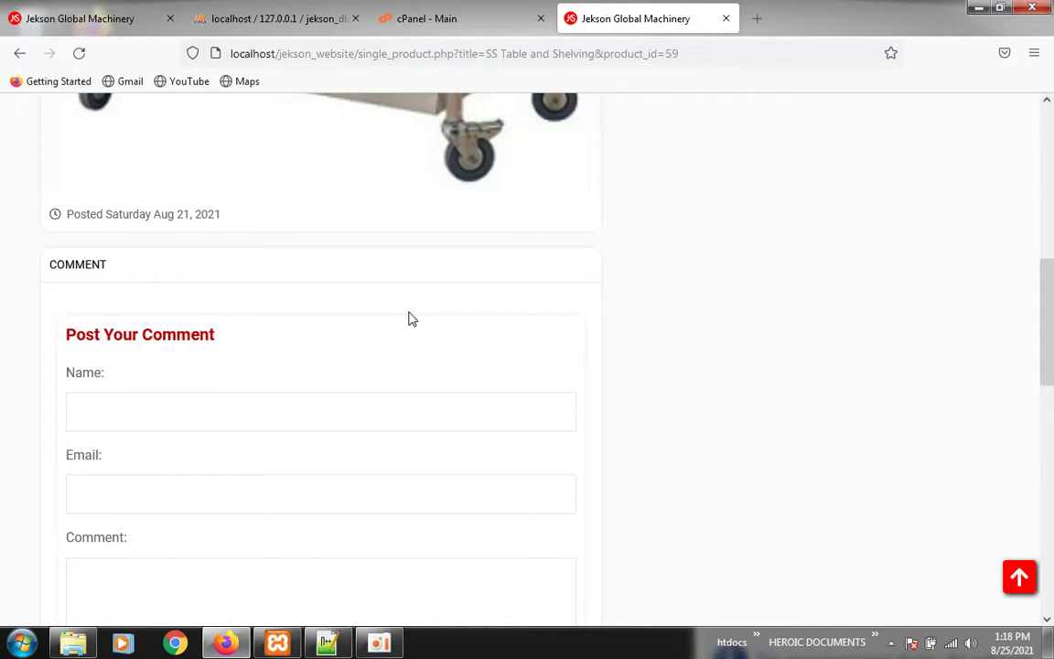
scroll(512, 344, up, 10)
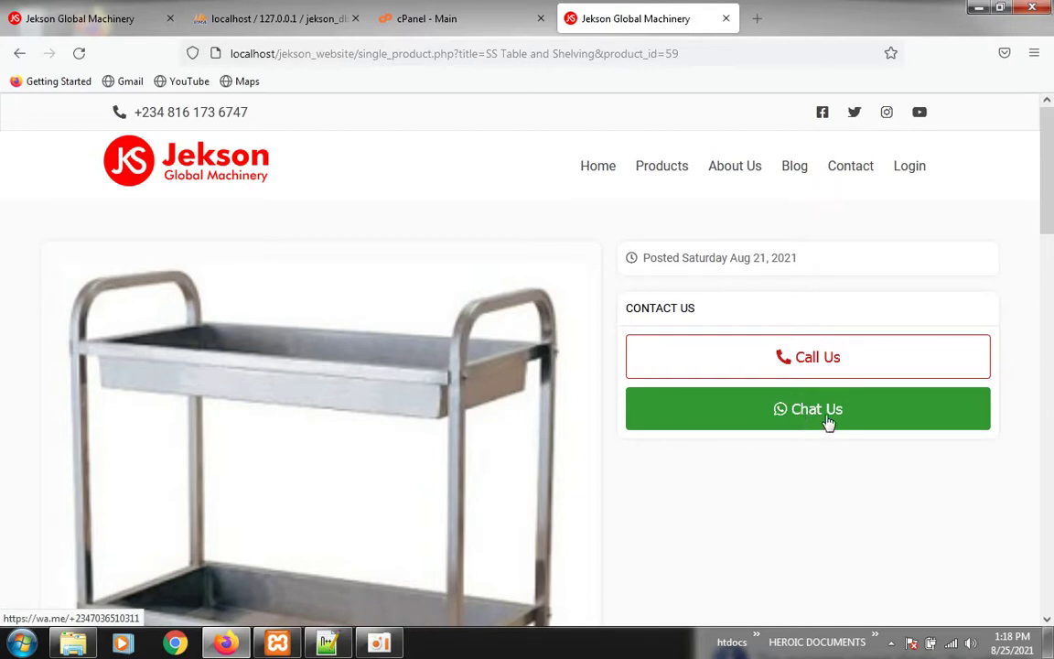
Open the Sign Up page from the shortcut links in the product page's footer.
scroll(818, 409, down, 3)
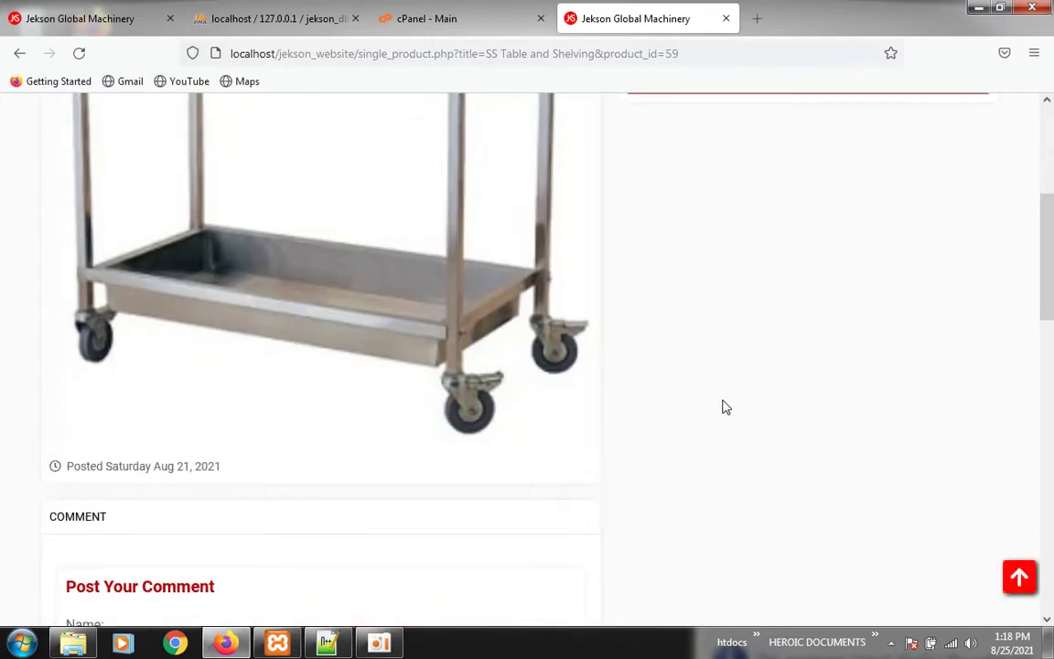
scroll(428, 398, down, 1)
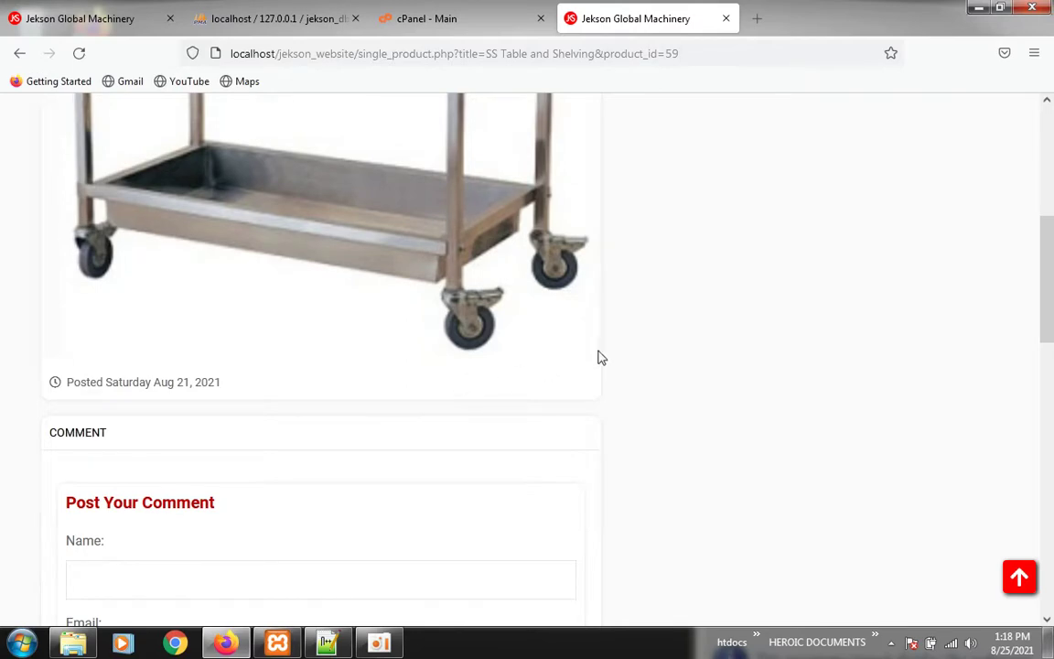
scroll(706, 372, down, 6)
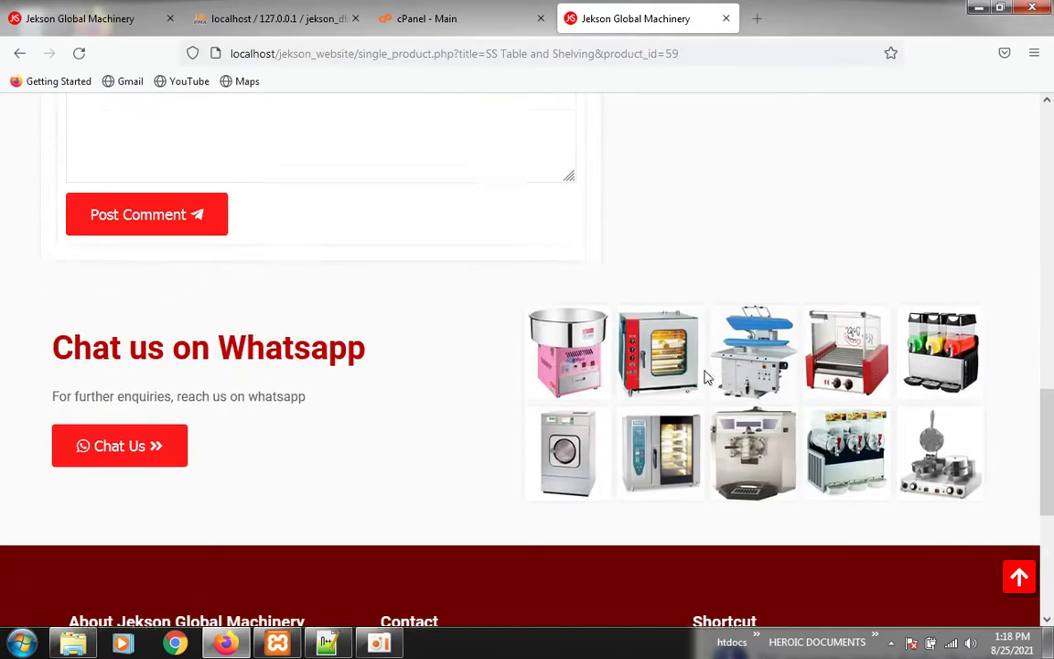
scroll(705, 371, down, 3)
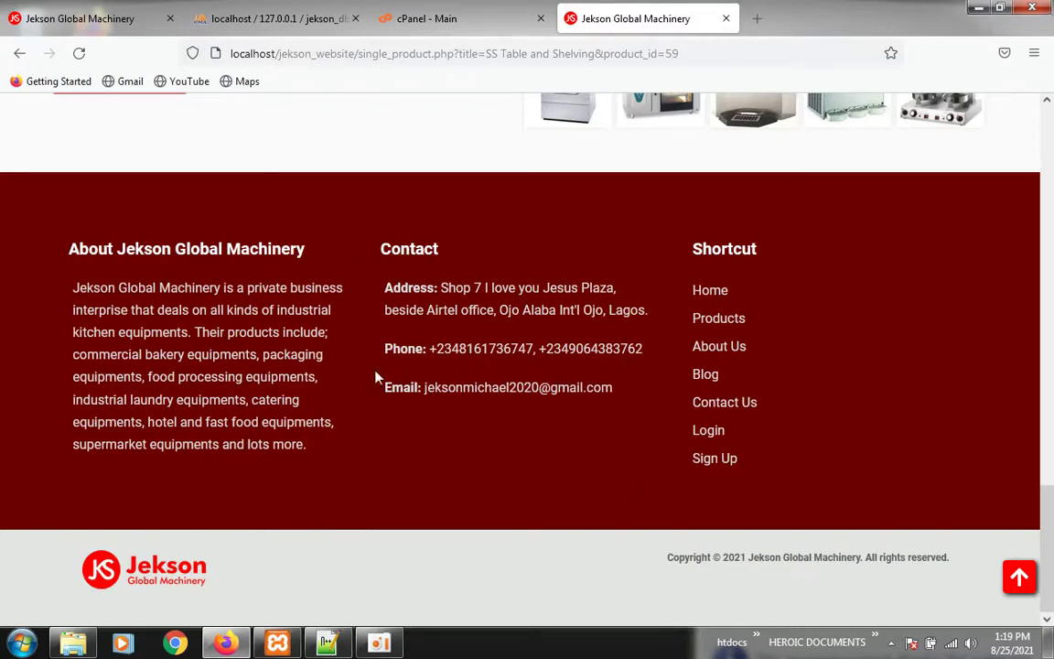
click(716, 465)
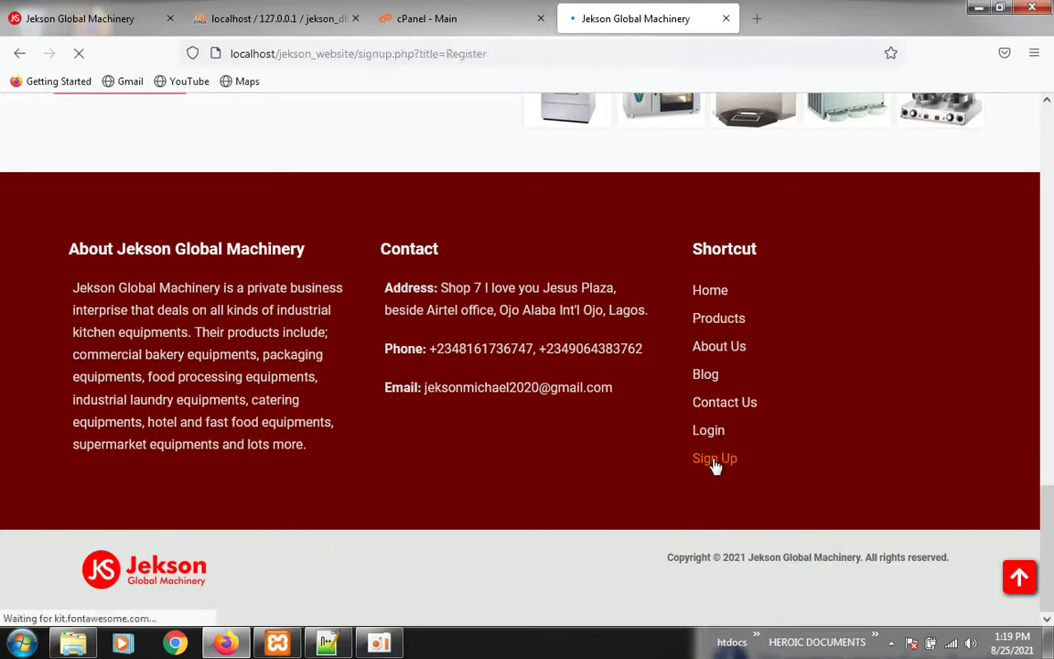
Review the registration form's fields, including the password, address and picture upload fields.
scroll(531, 466, down, 3)
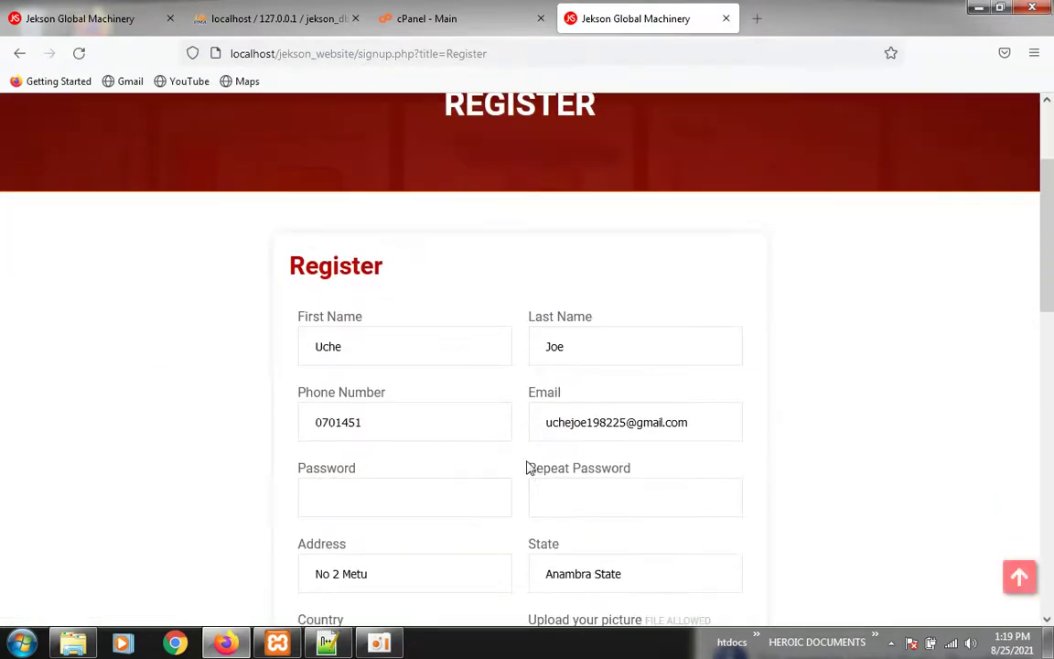
scroll(412, 393, down, 5)
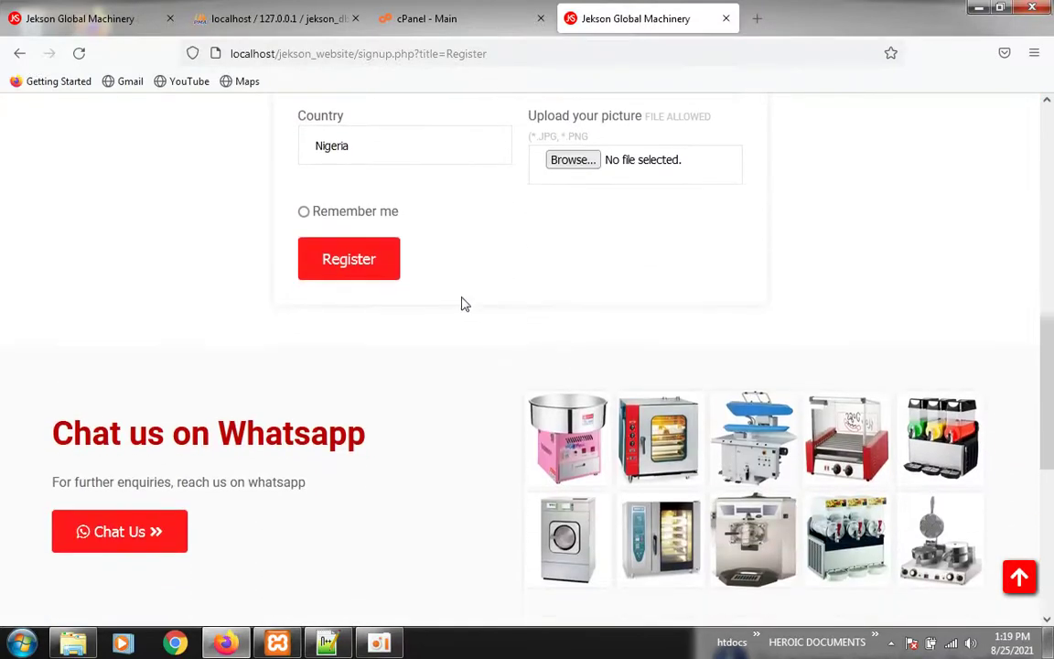
scroll(471, 243, up, 2)
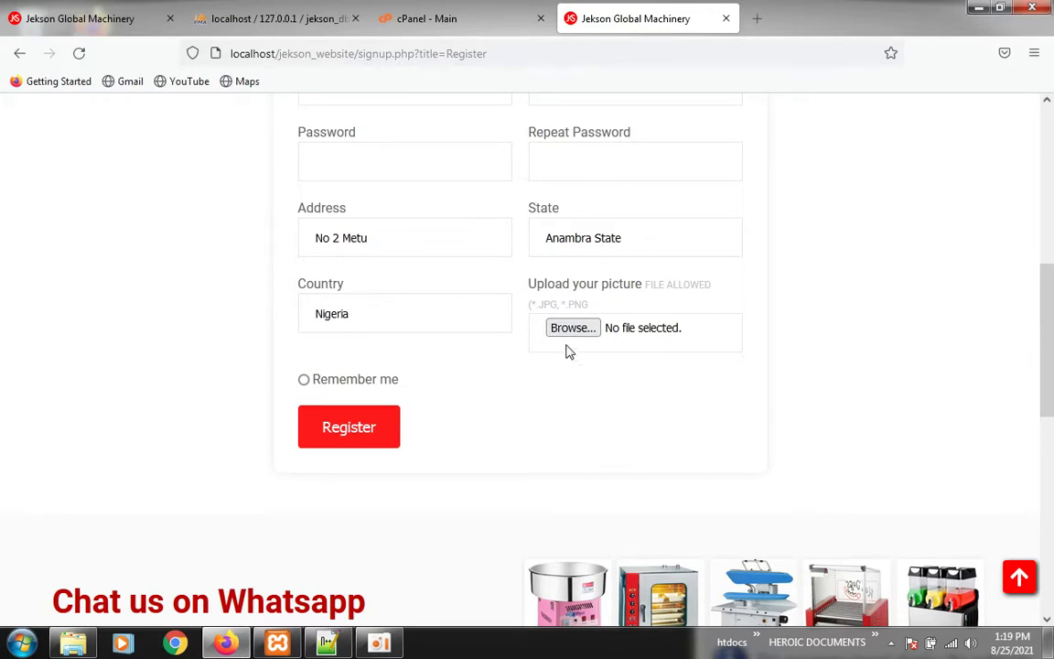
Open the website's Login page and bring its email and password form into view.
scroll(643, 371, up, 5)
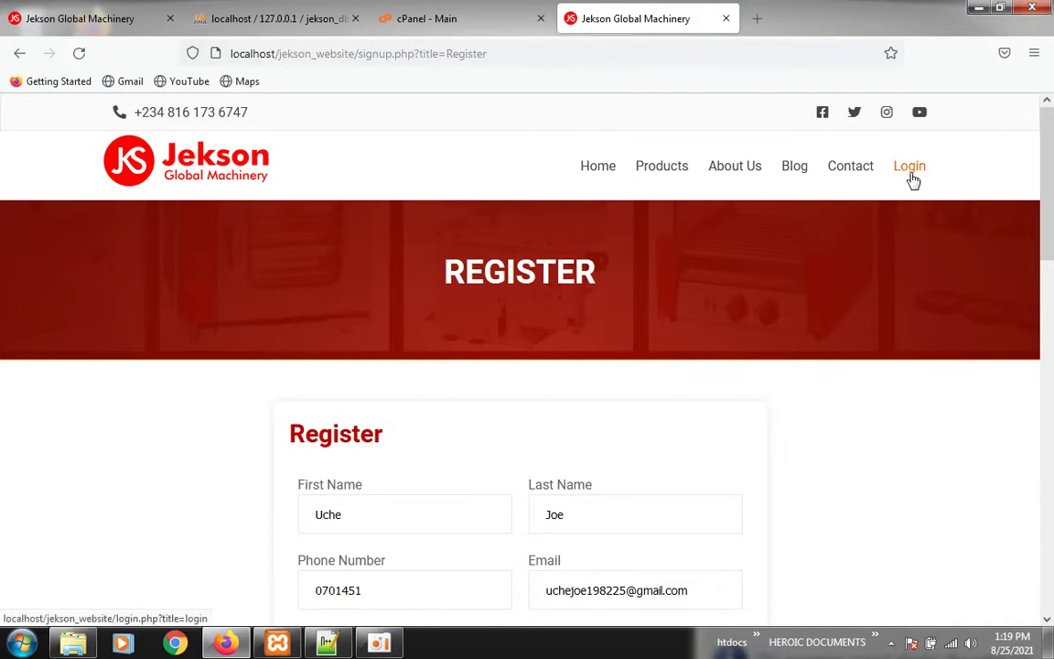
click(909, 168)
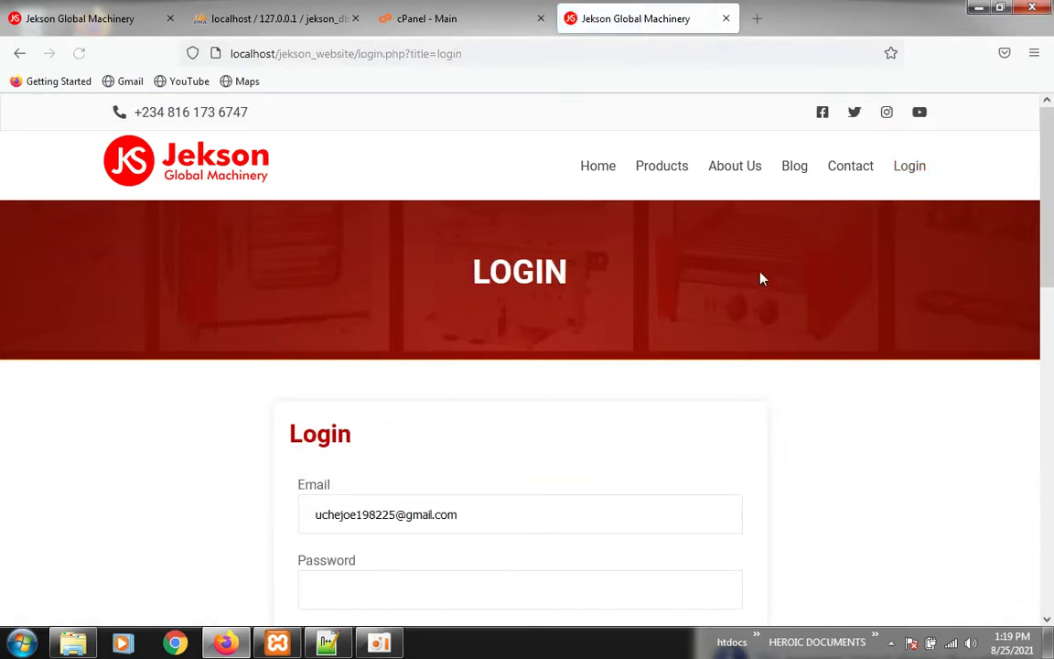
scroll(538, 428, down, 3)
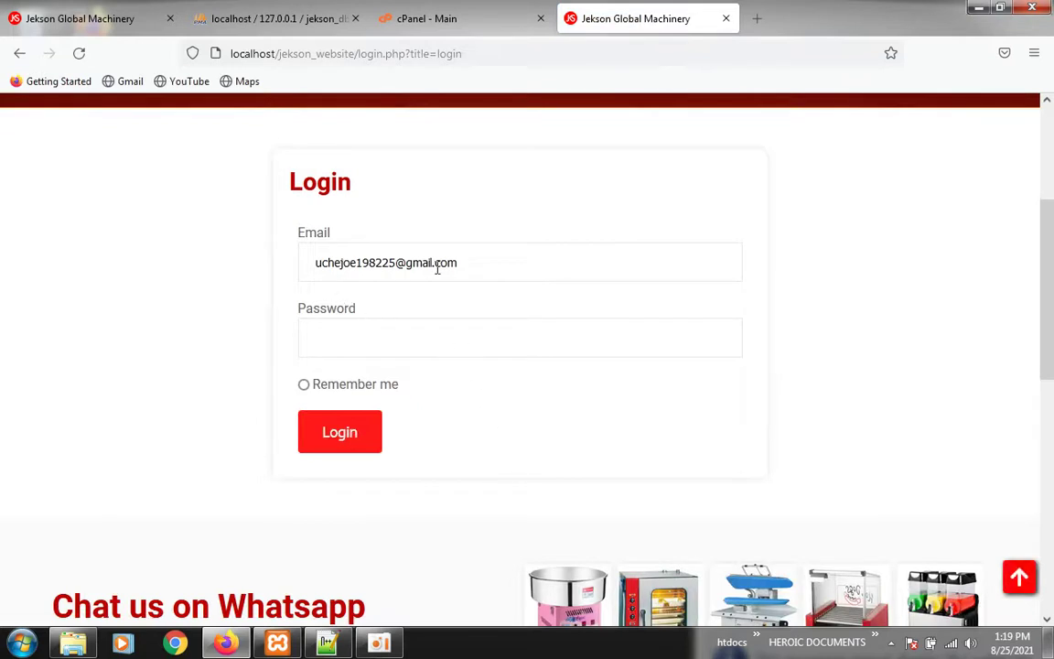
Log in to the website with the saved account's email and password.
drag(436, 266, 294, 265)
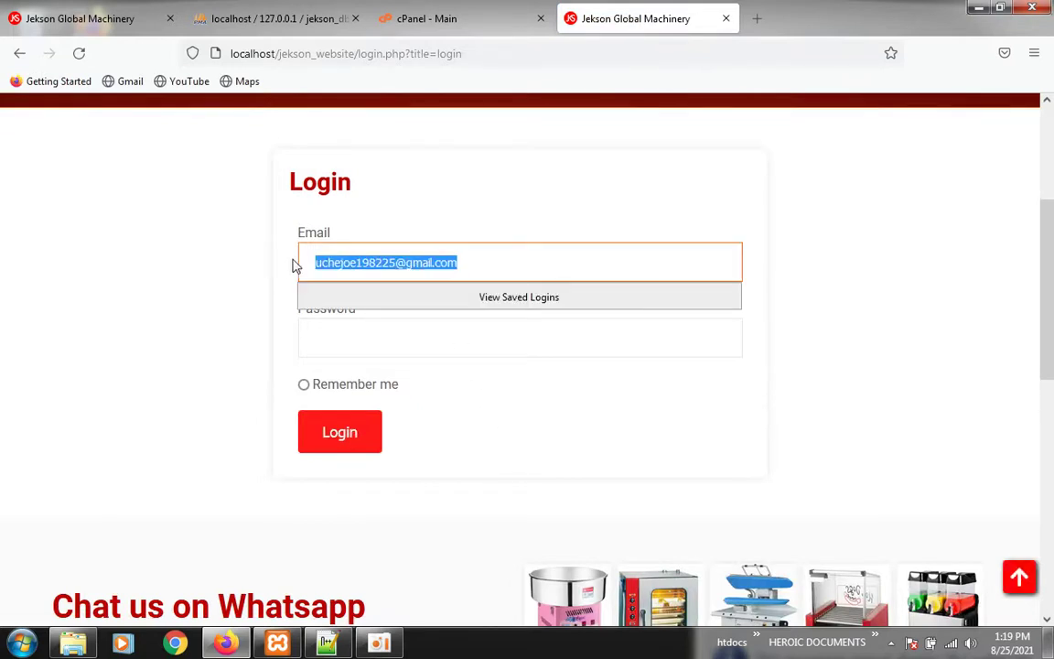
text(uch)
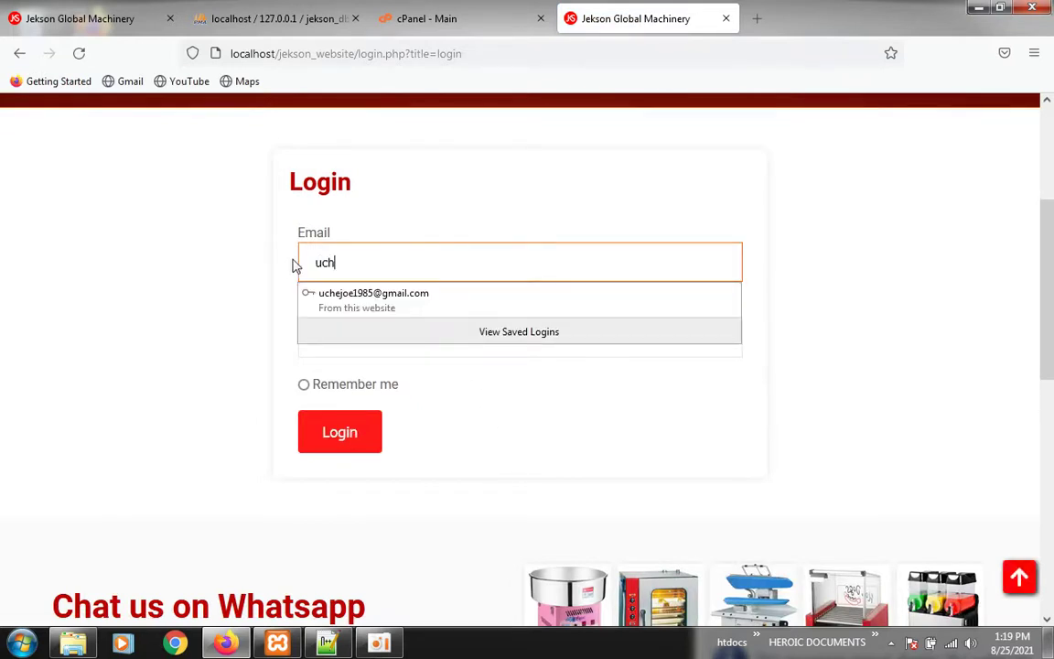
click(357, 304)
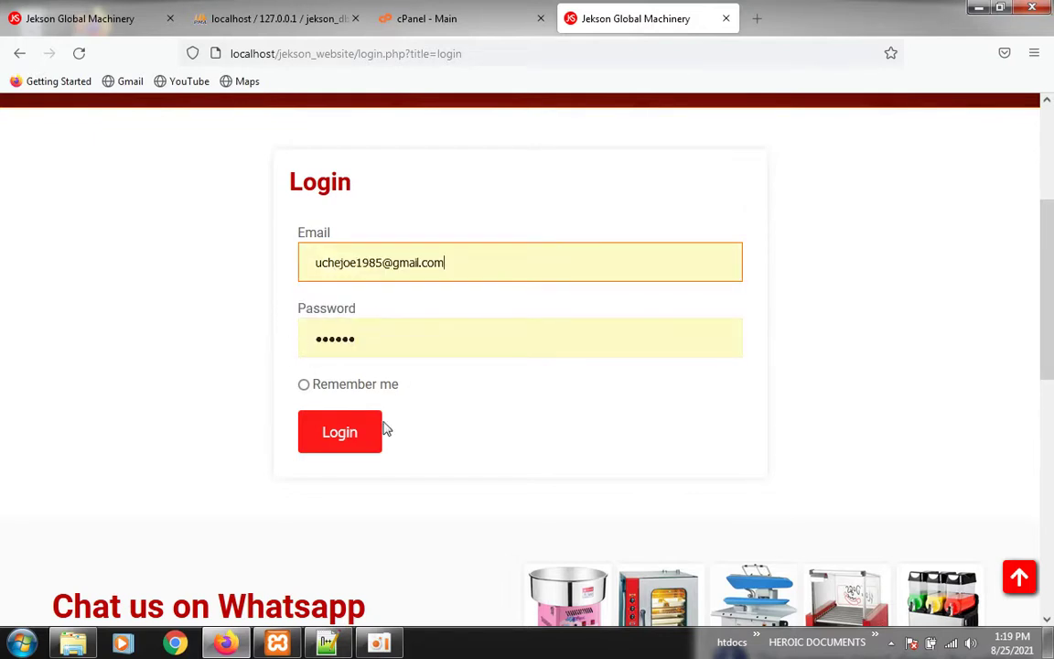
click(325, 426)
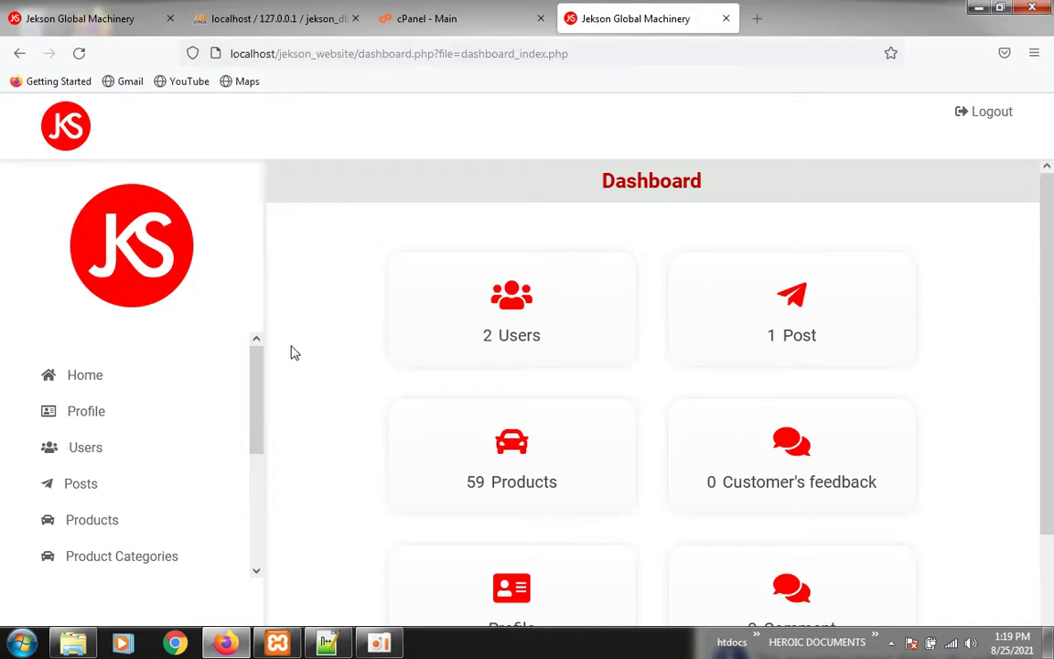
Examine the dashboard's summary cards for users, posts, products, feedback, profile and comments, keeping the current Windows color scheme when prompted.
scroll(357, 273, down, 2)
scroll(381, 294, up, 2)
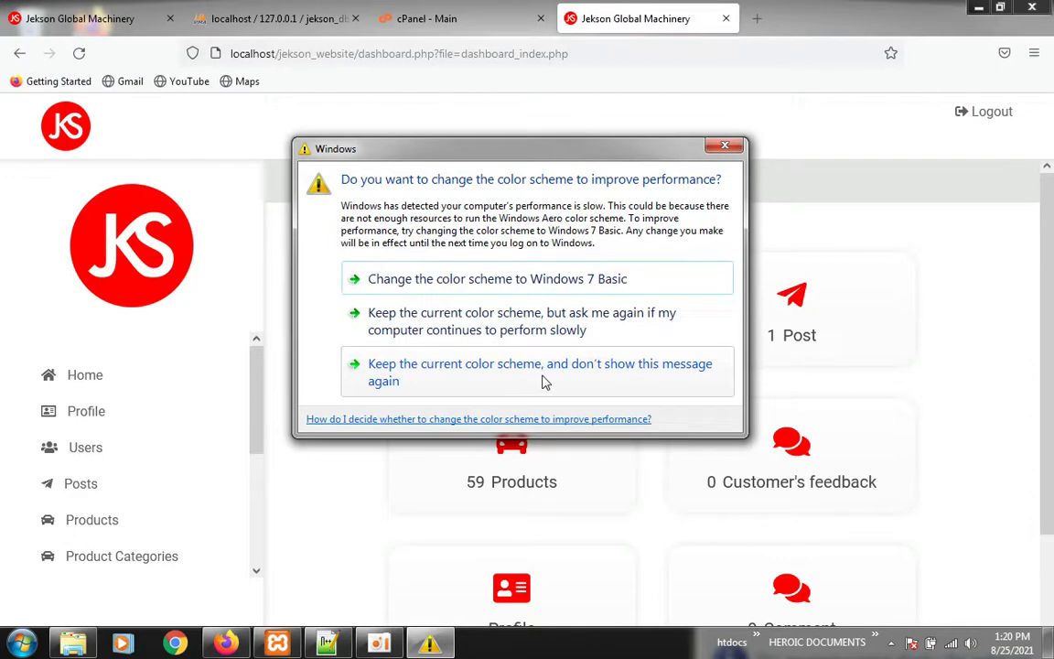
click(435, 337)
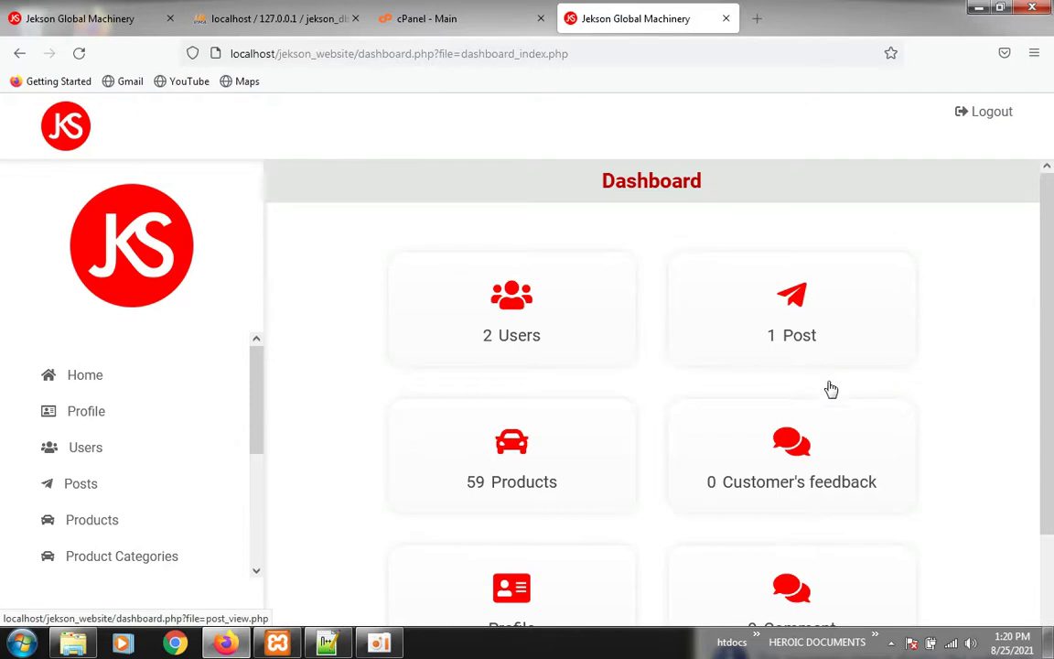
scroll(774, 322, down, 3)
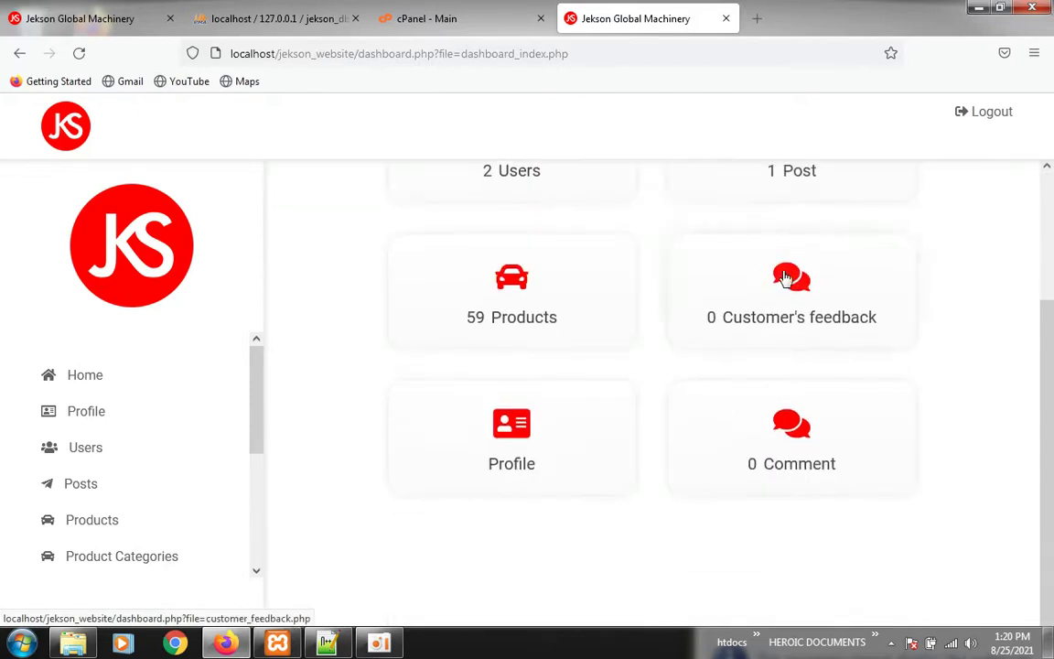
scroll(781, 205, up, 2)
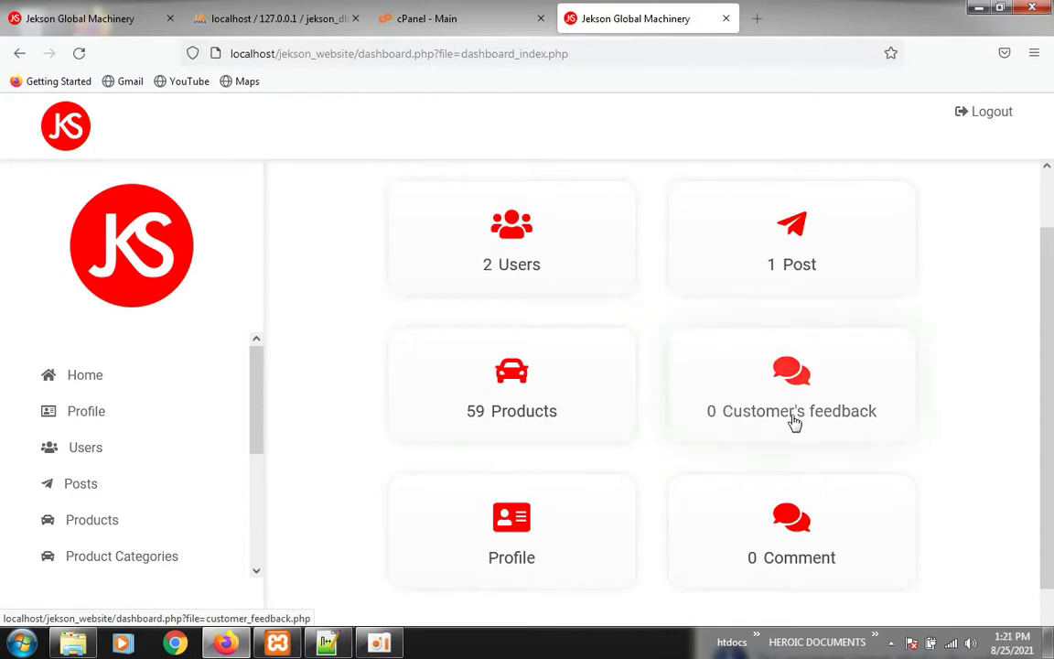
scroll(723, 420, down, 2)
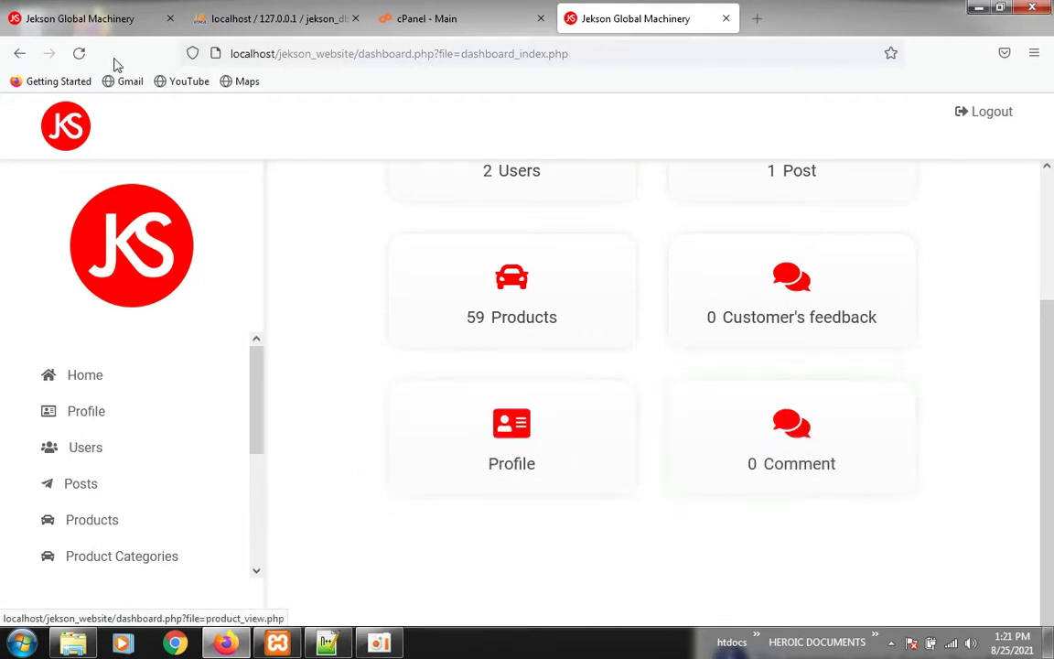
Open the website's homepage at localhost/jekson_website/ in a new browser tab.
click(81, 20)
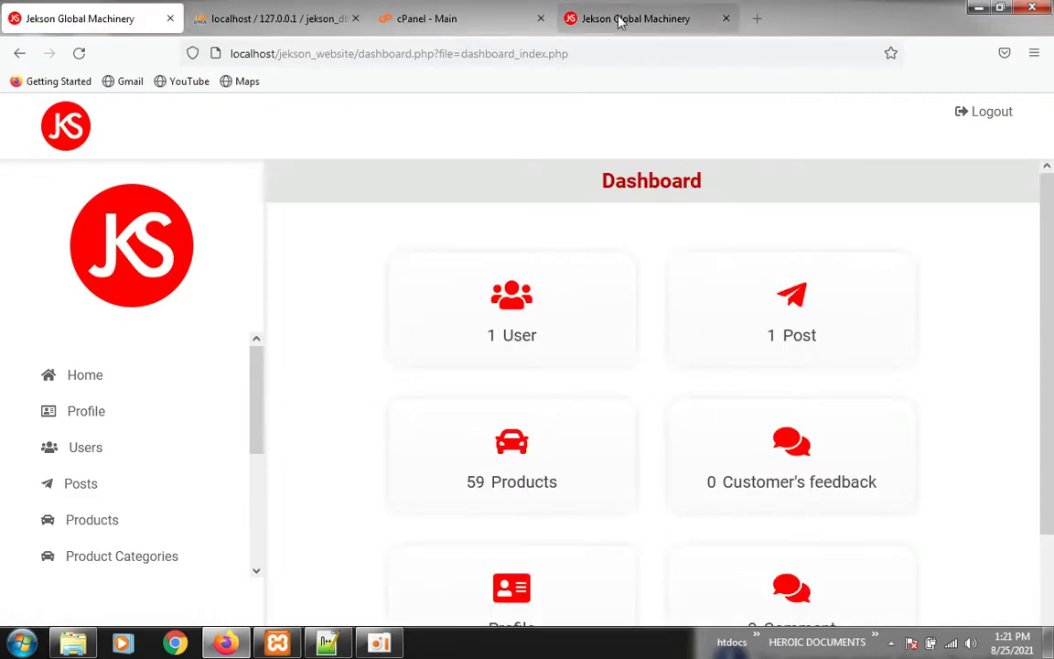
click(757, 18)
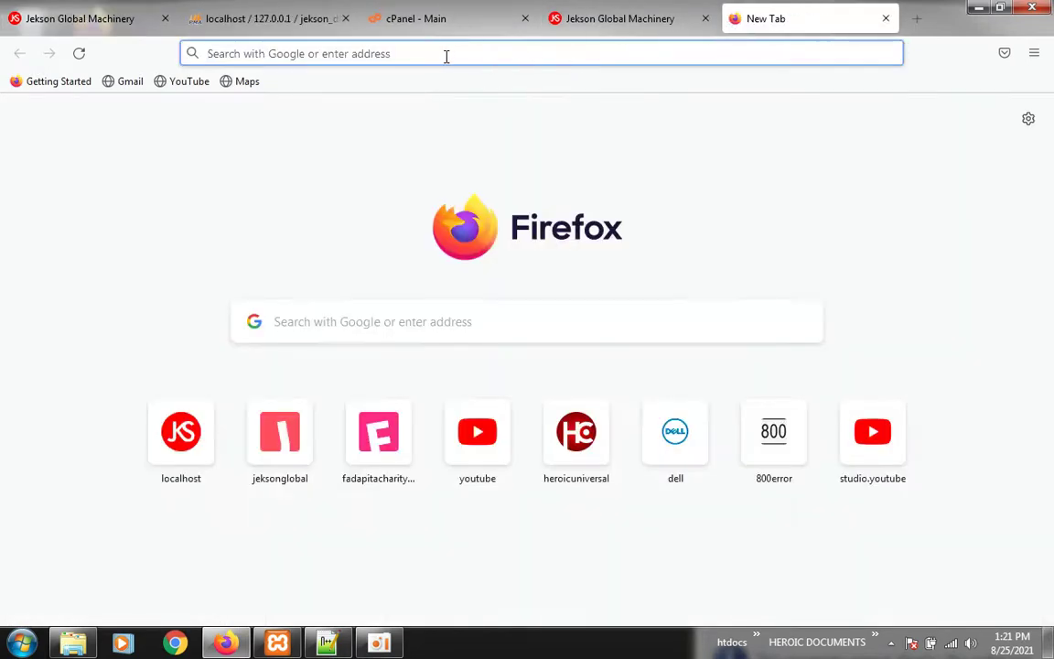
text(localhost/)
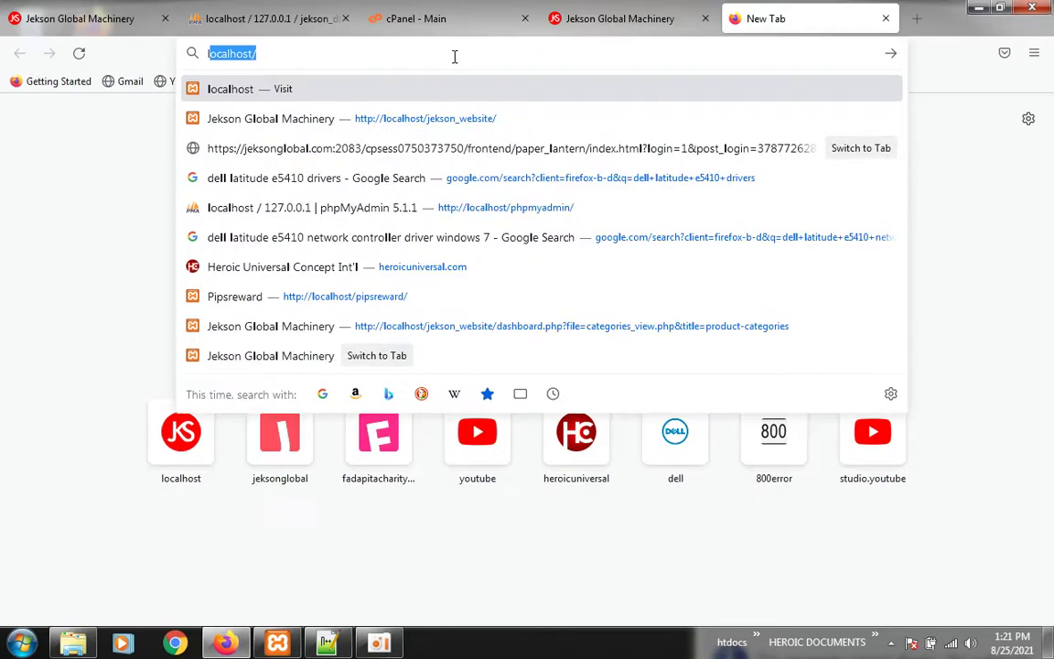
click(315, 55)
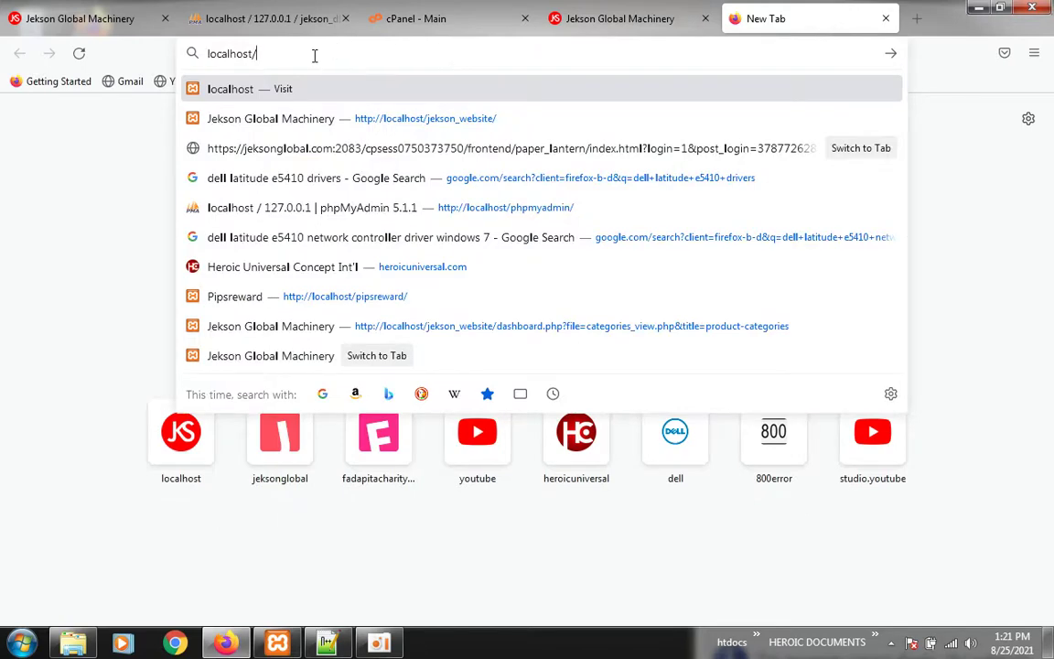
text(je)
key(Return)
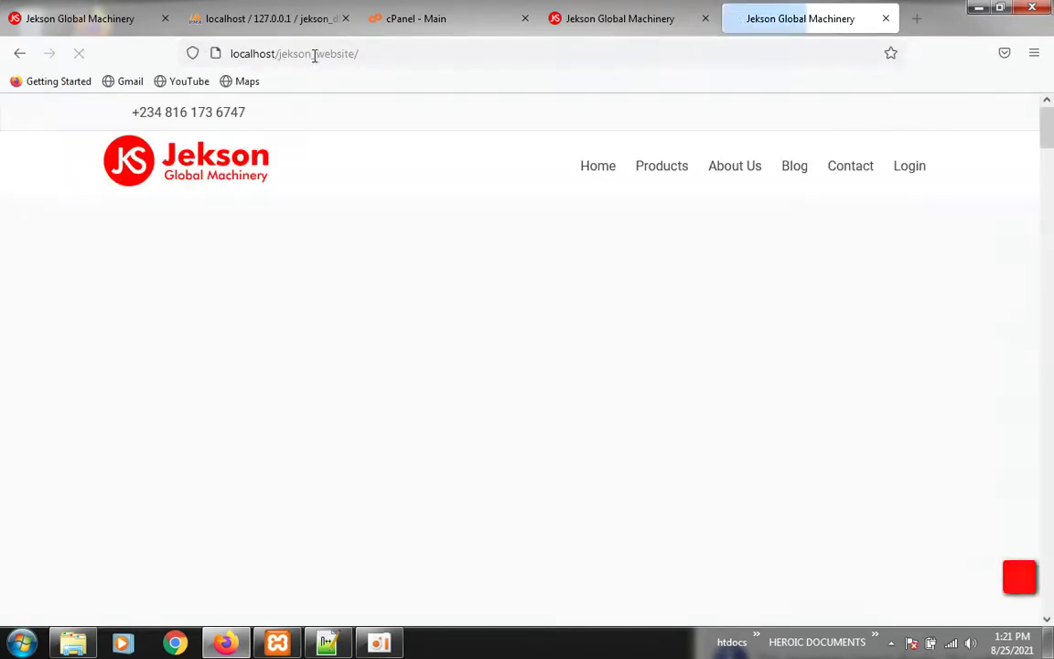
Open the popcorn machine's page under Catering Equipments and review its image, contact options and comment form.
scroll(491, 348, down, 6)
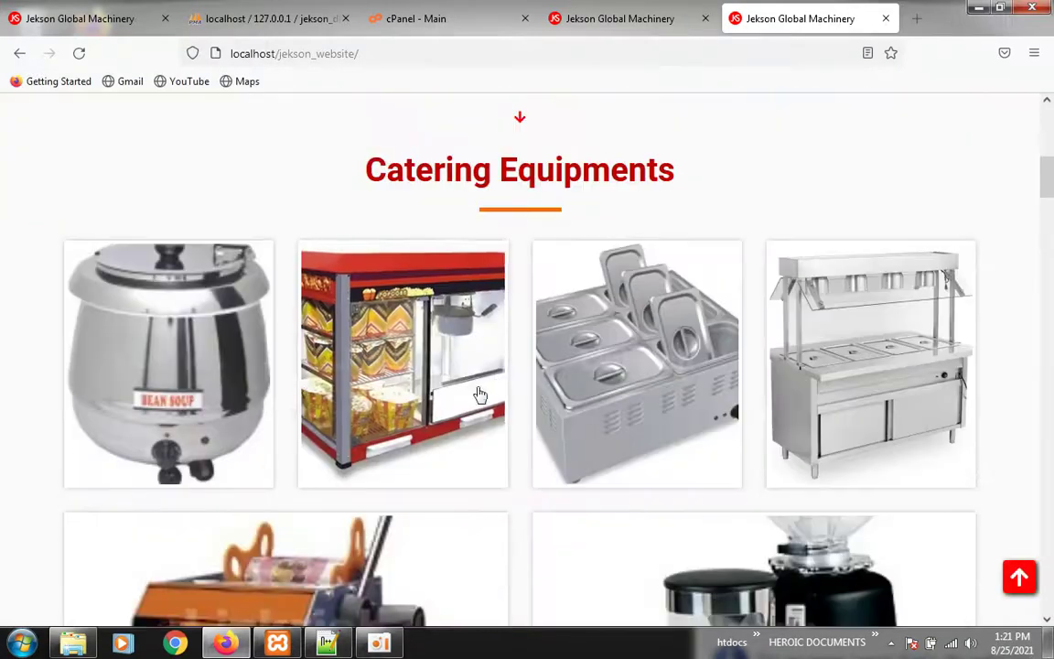
click(480, 395)
scroll(543, 412, down, 8)
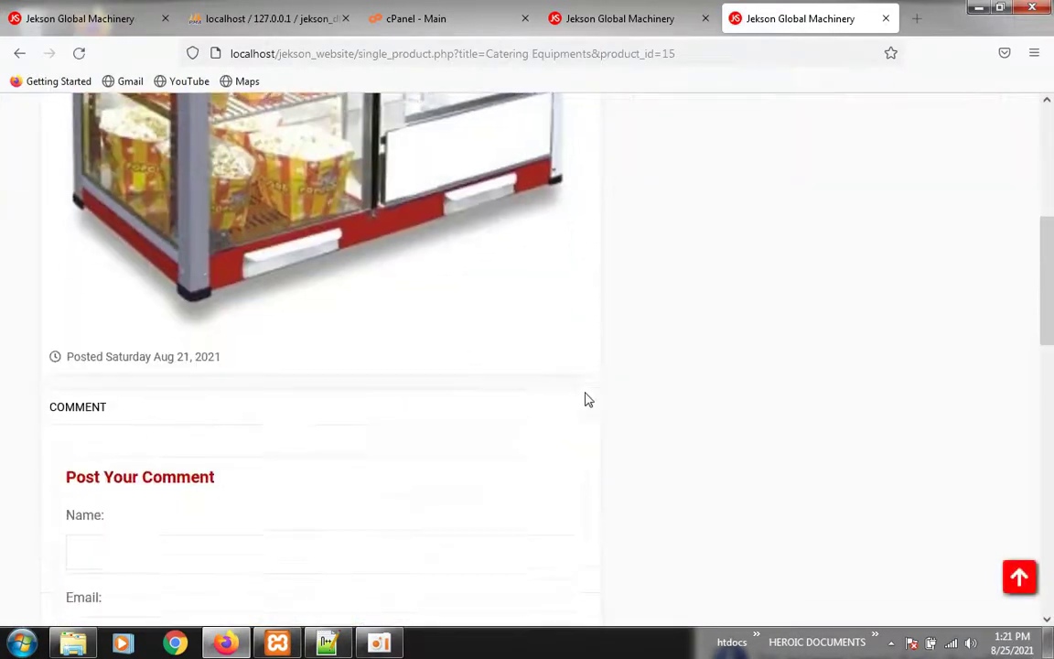
scroll(371, 385, down, 2)
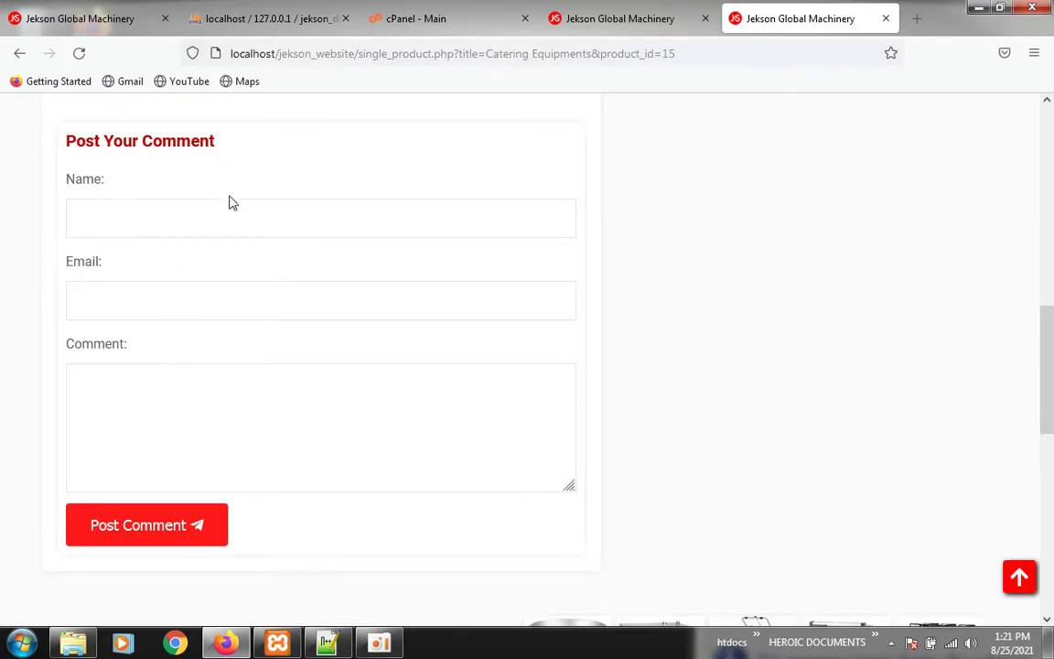
scroll(252, 300, up, 10)
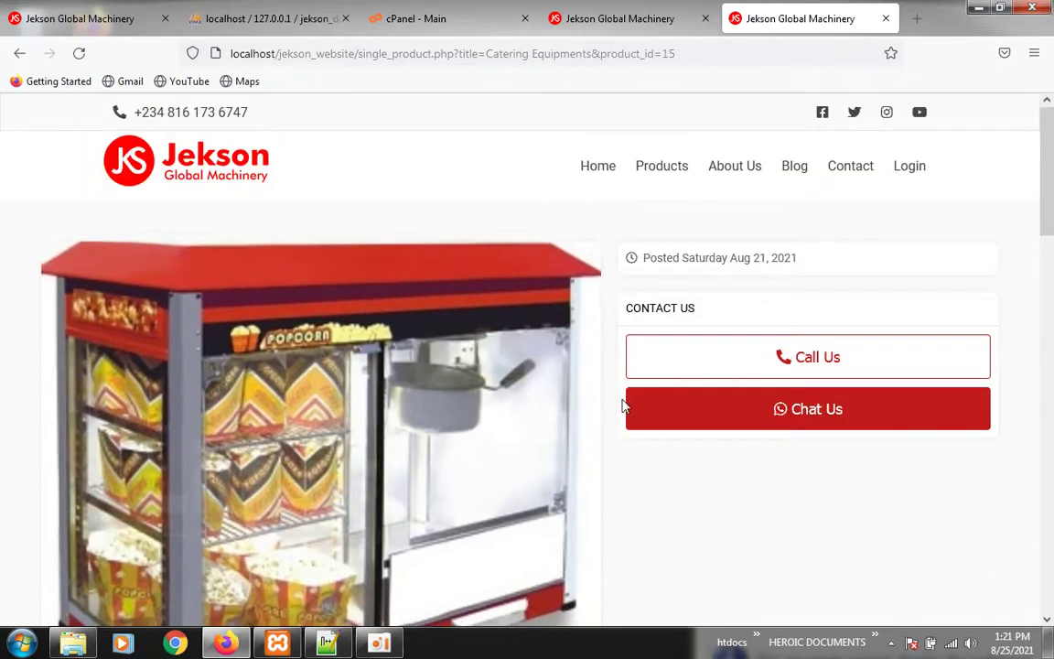
scroll(631, 429, down, 2)
scroll(631, 432, down, 2)
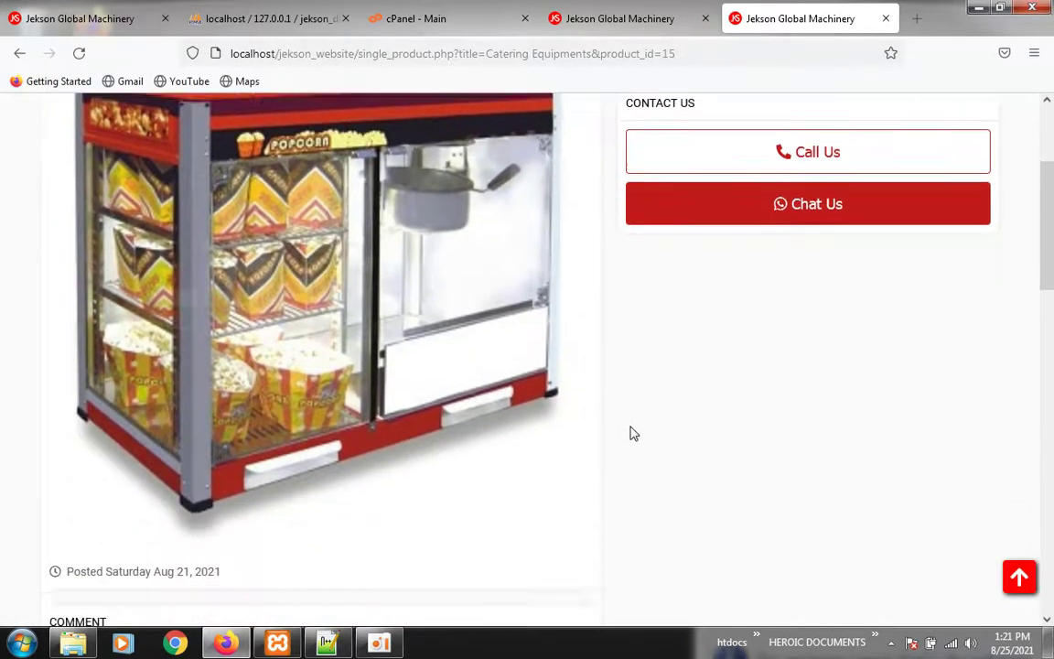
scroll(567, 417, down, 5)
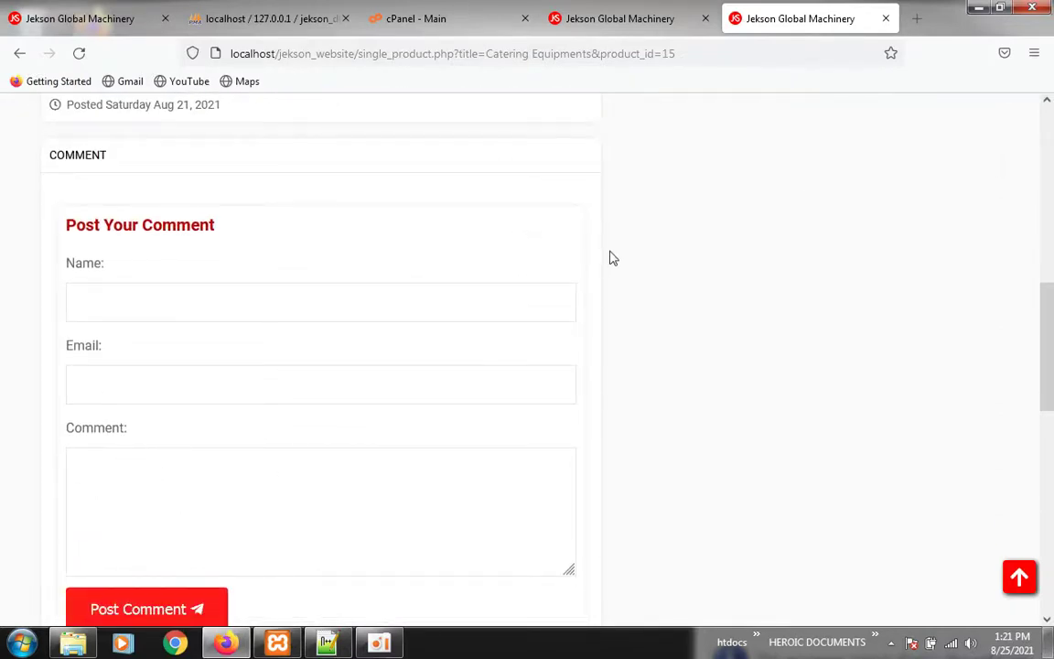
Return to the logged-in dashboard and review the account details on the Profile page down to the Edit Profile option.
click(635, 26)
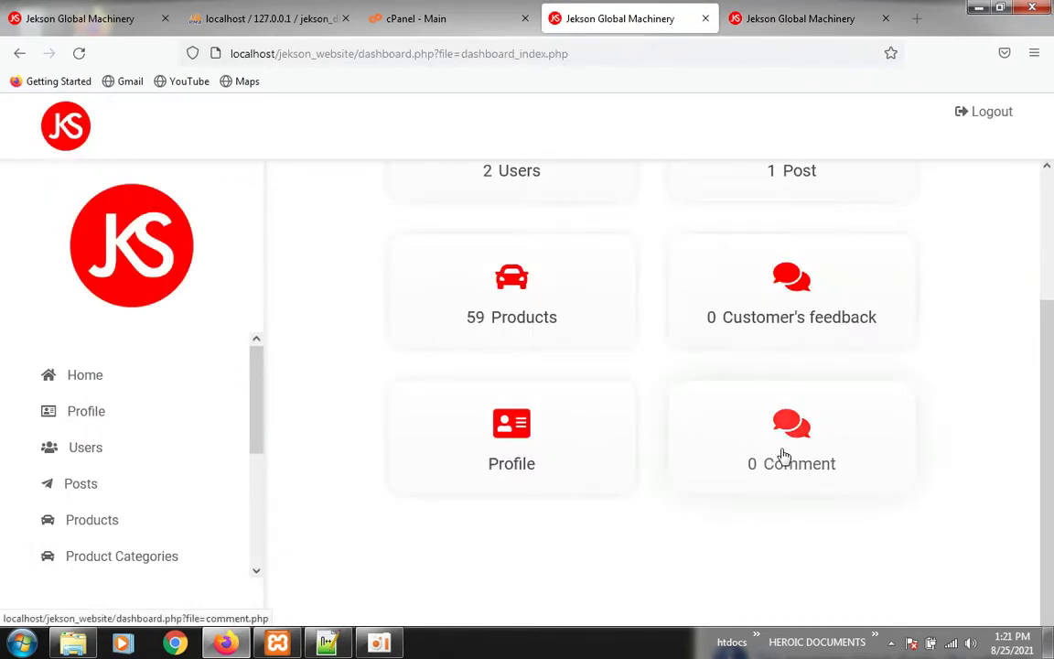
scroll(598, 325, up, 2)
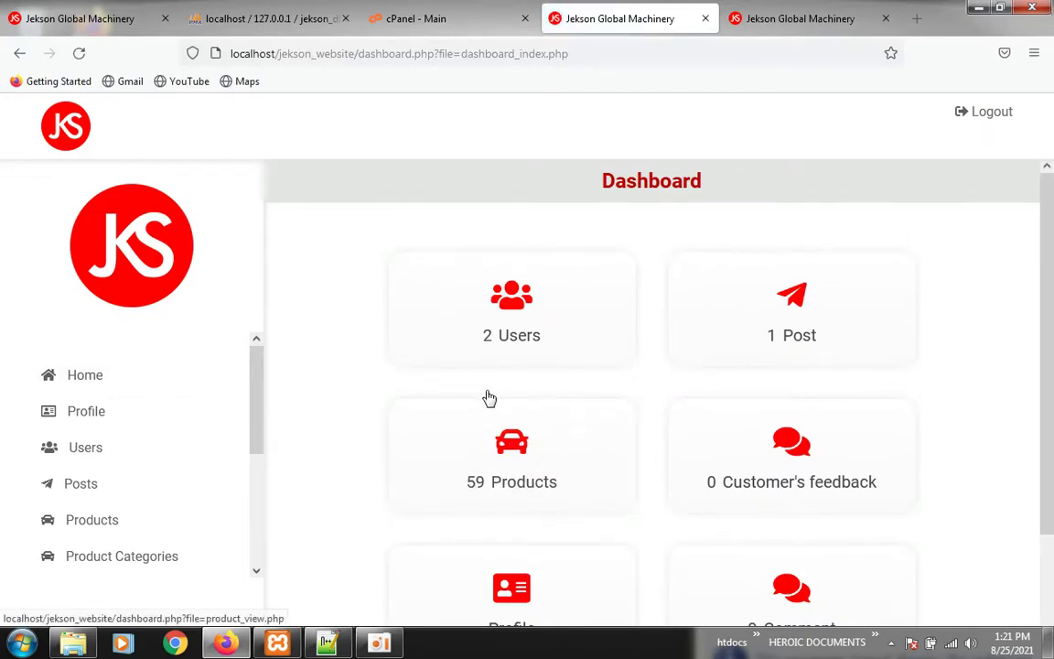
click(88, 419)
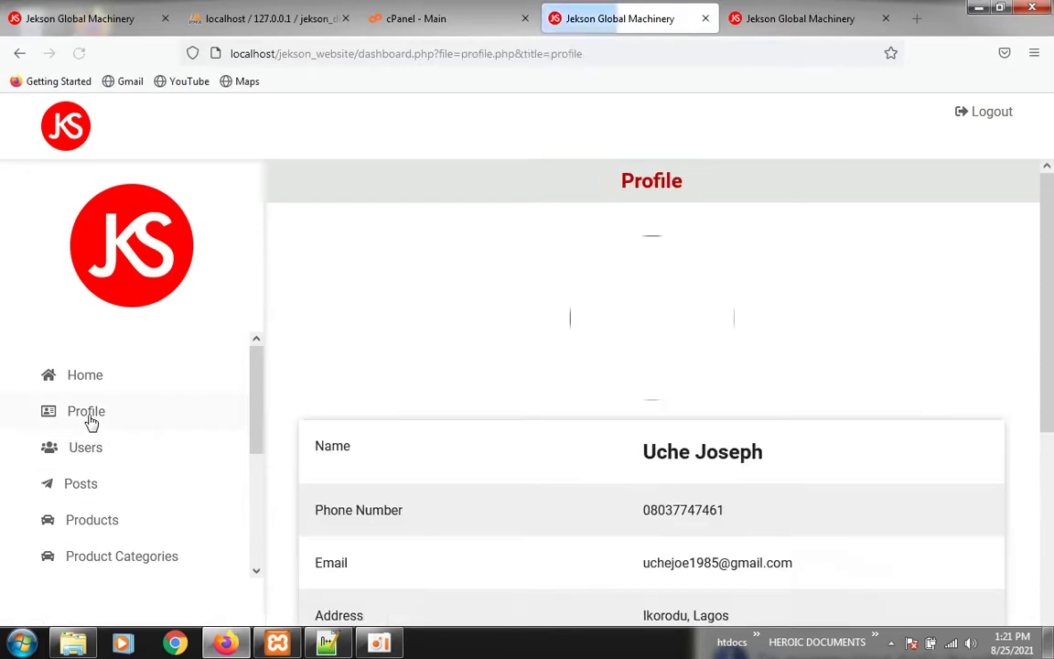
scroll(507, 436, down, 1)
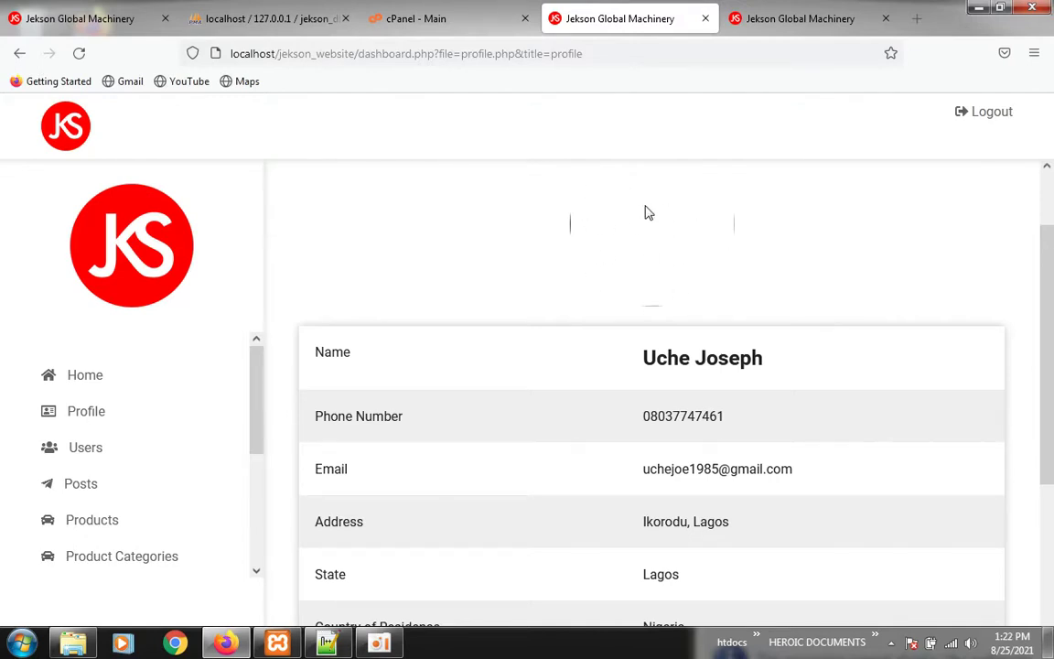
scroll(650, 275, down, 2)
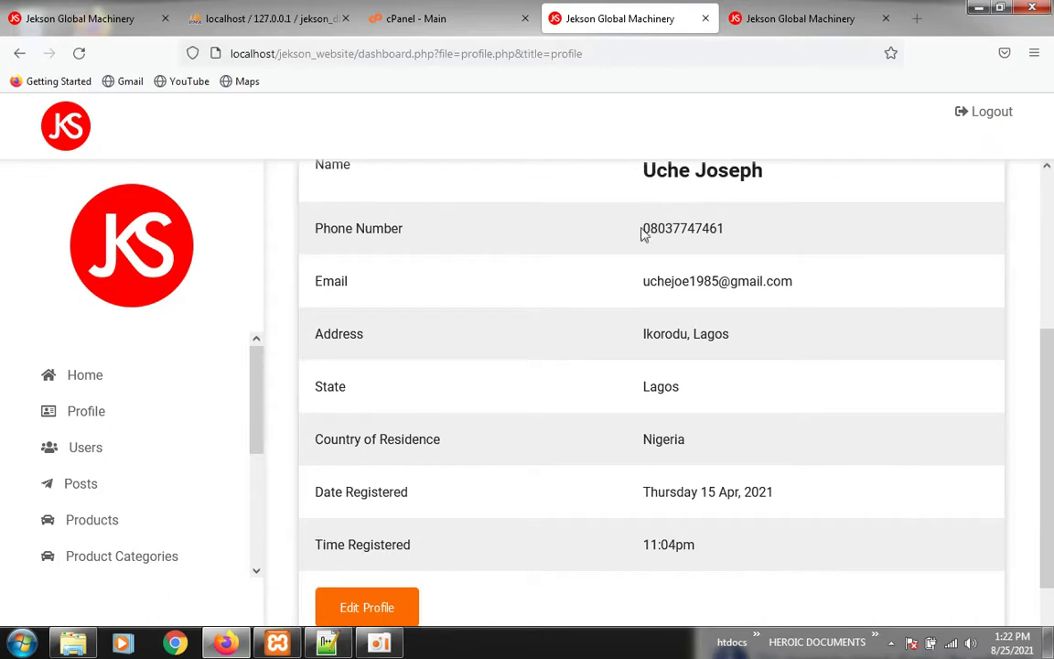
scroll(478, 547, down, 2)
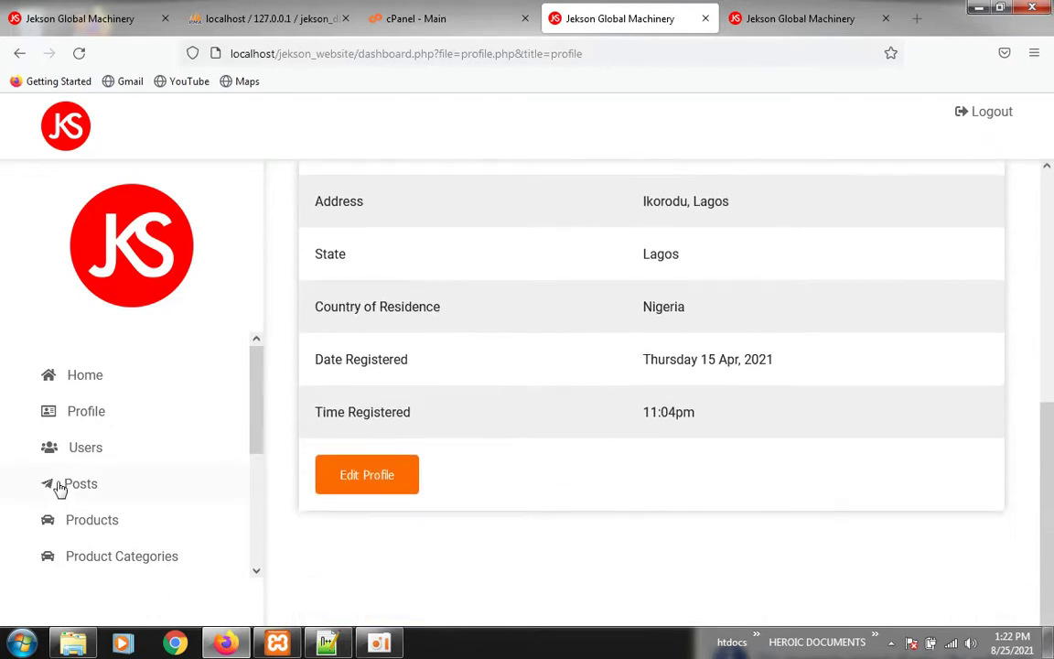
Open the Users page, and reopen the same list through the Users card on the dashboard home.
click(75, 450)
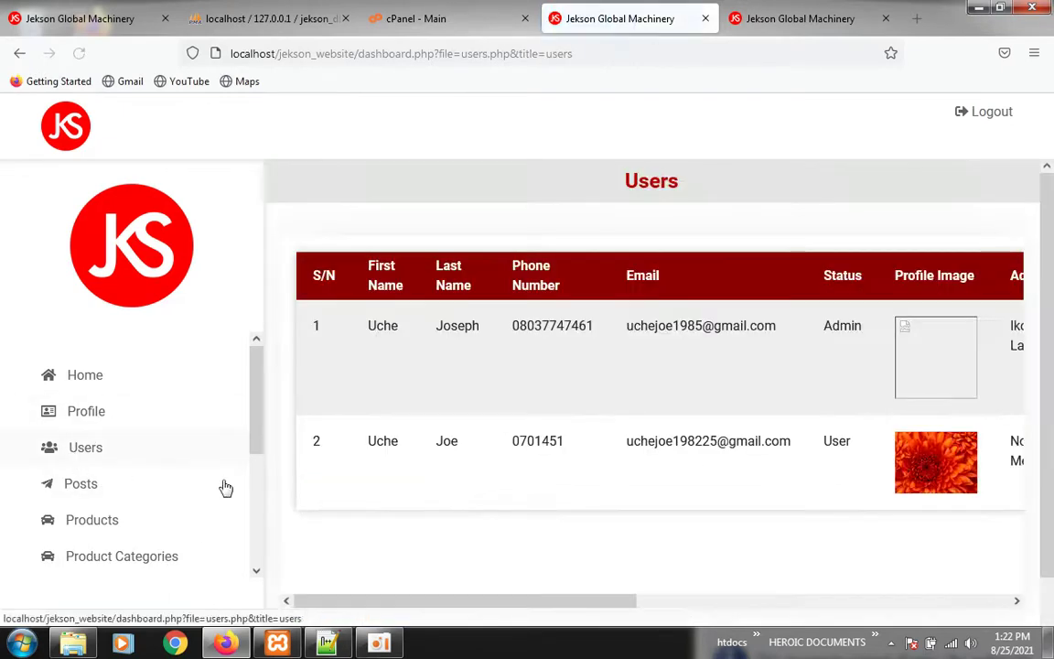
mouse_move(414, 604)
mouse_down()
mouse_move(447, 607)
mouse_move(415, 607)
mouse_up()
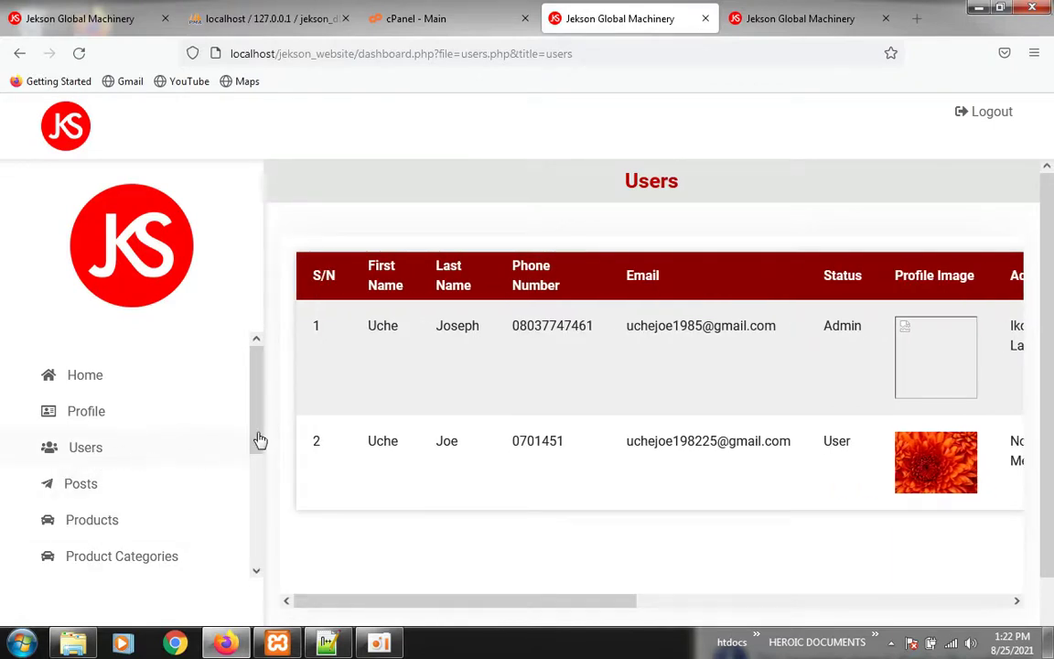
click(88, 377)
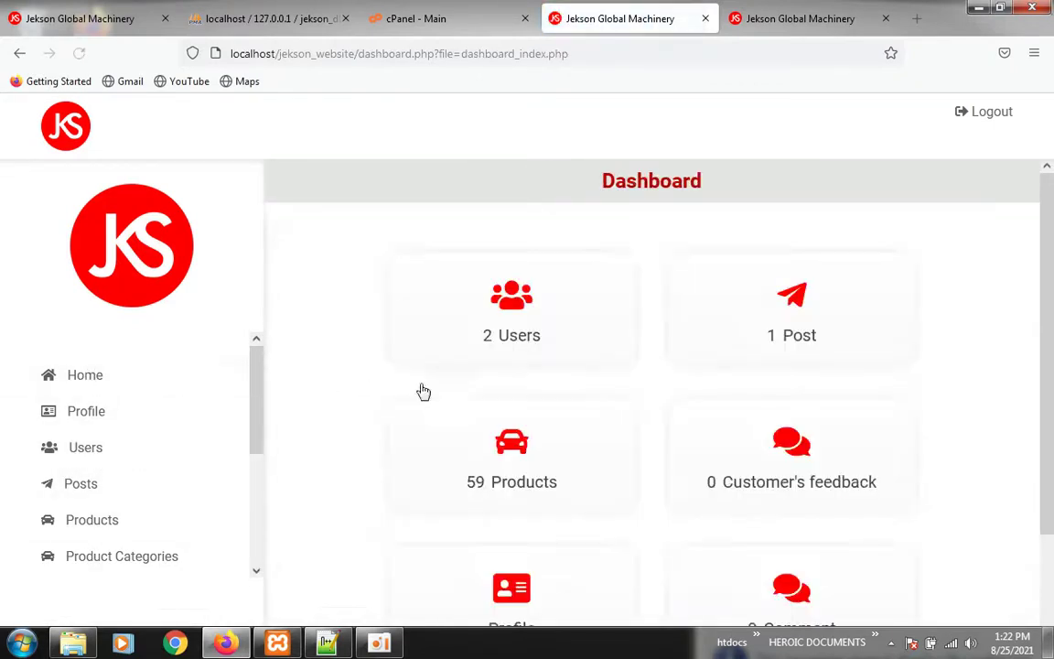
click(512, 340)
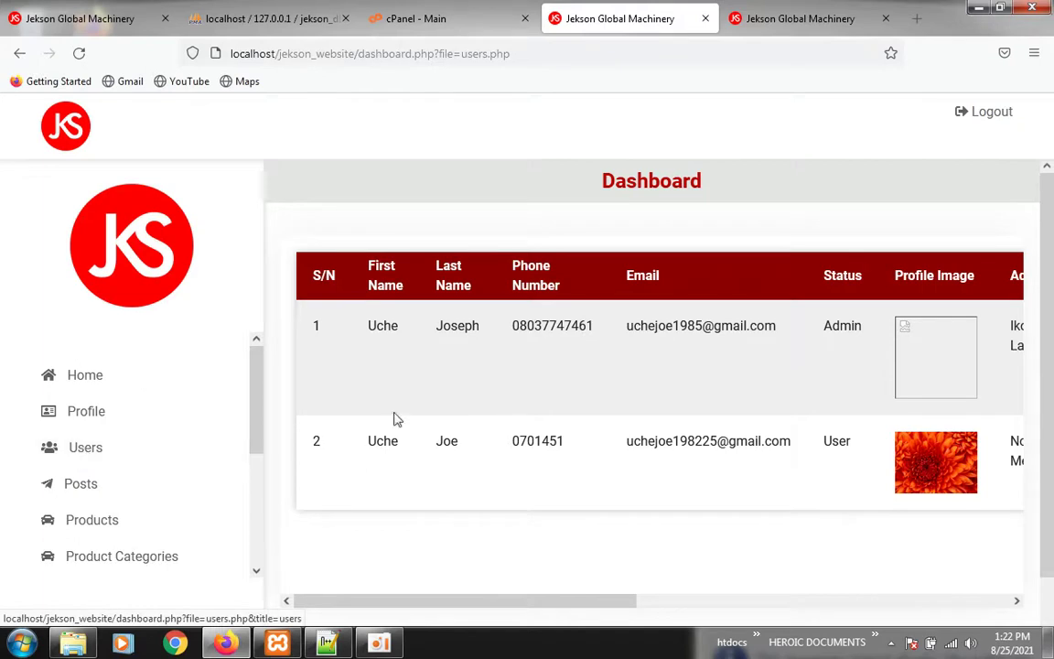
Examine the users table's columns through Date Registered and the further dashboard navigation entries down to Comments.
drag(522, 602, 662, 608)
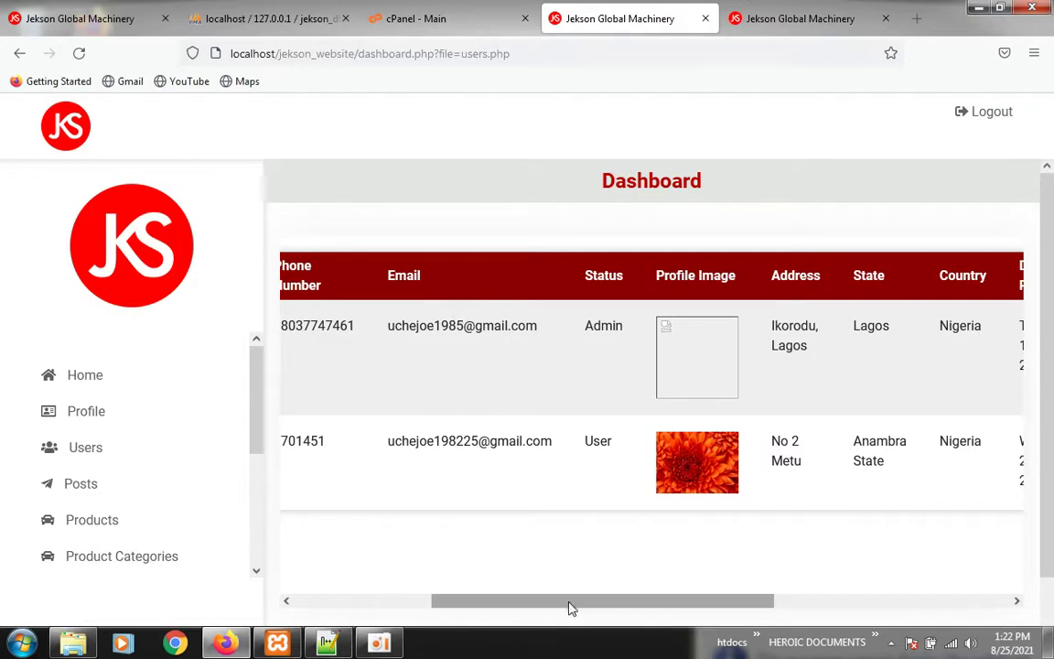
drag(569, 604, 605, 602)
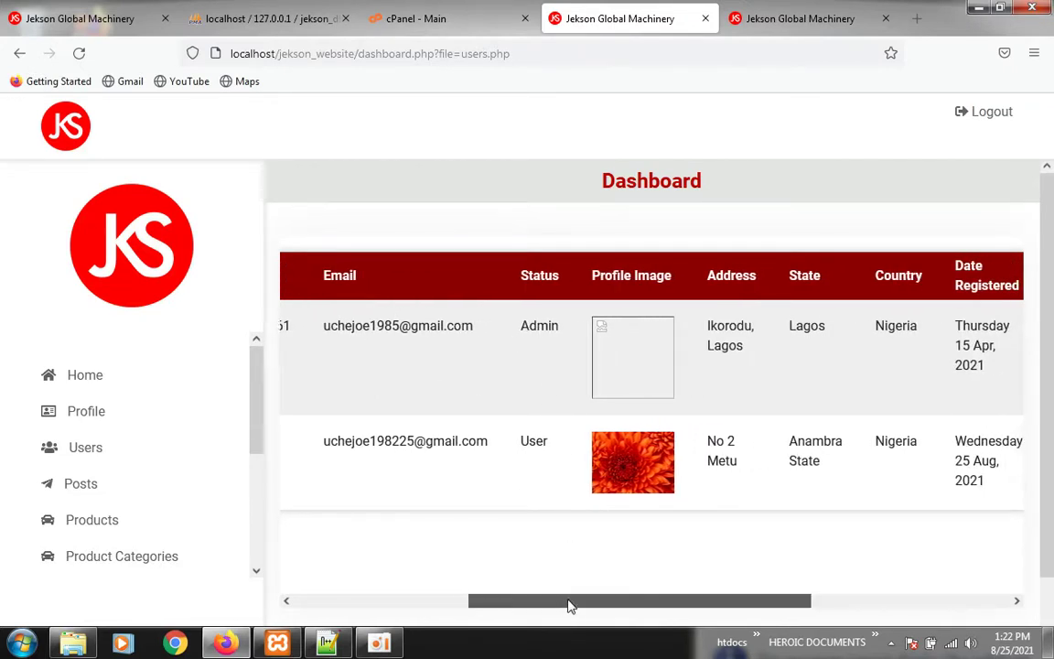
drag(567, 604, 475, 604)
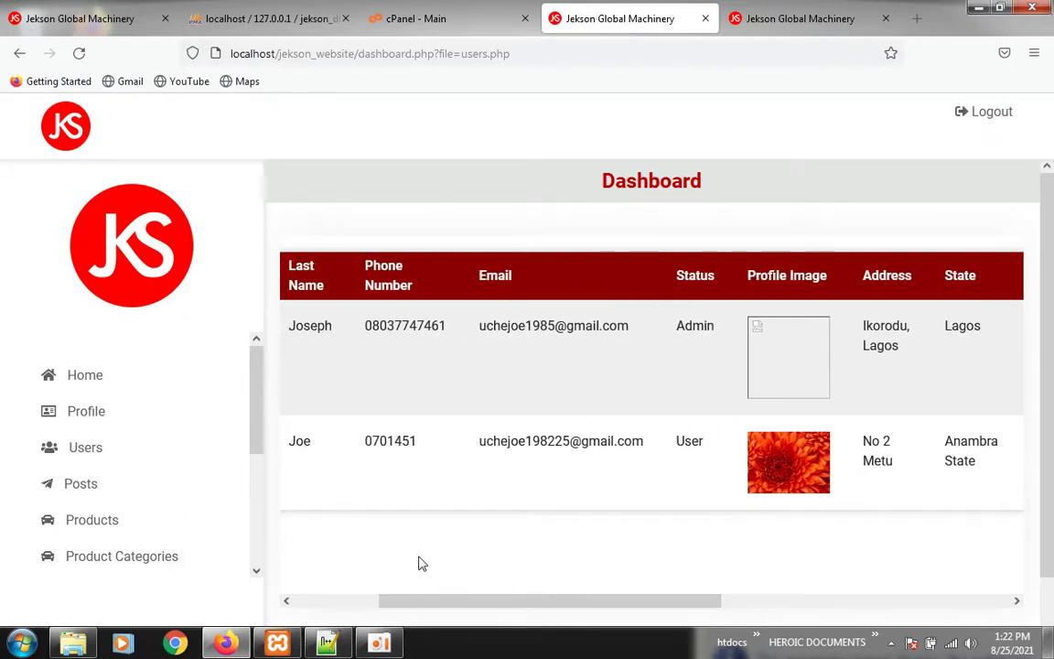
mouse_move(579, 605)
mouse_down()
mouse_move(604, 607)
mouse_move(590, 595)
mouse_up()
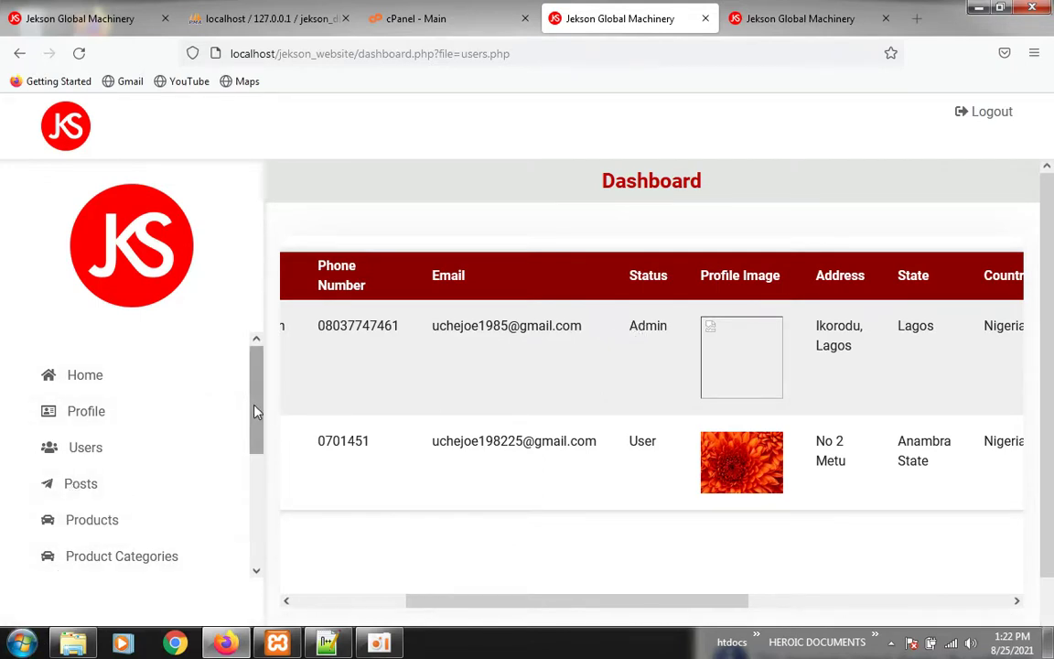
drag(256, 399, 214, 450)
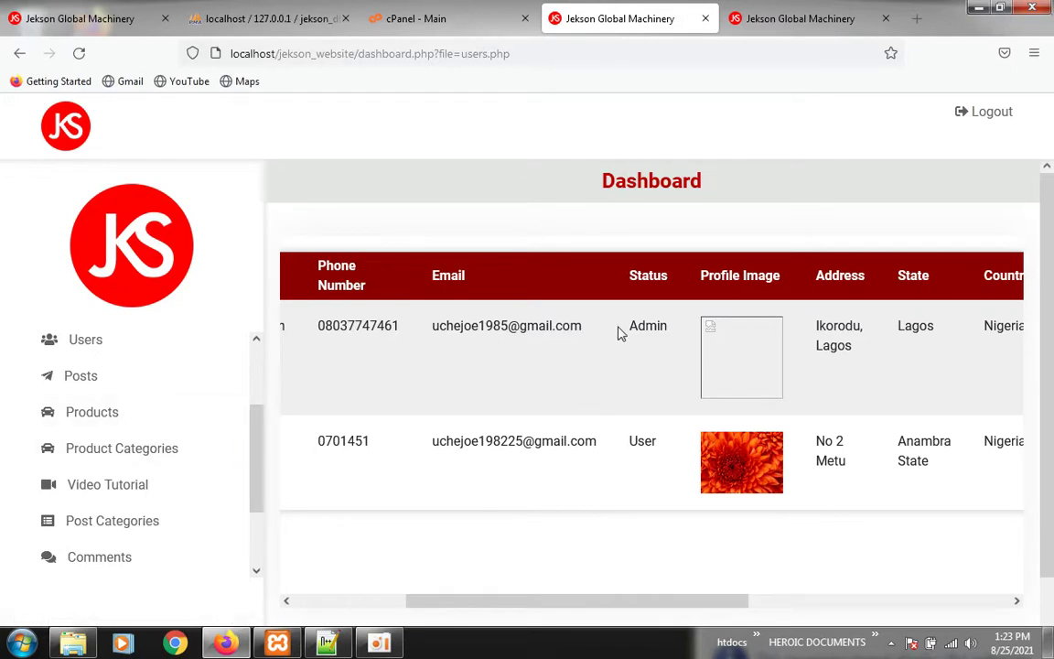
Make the second user in the users table an admin, and delete that user's account.
drag(595, 601, 925, 610)
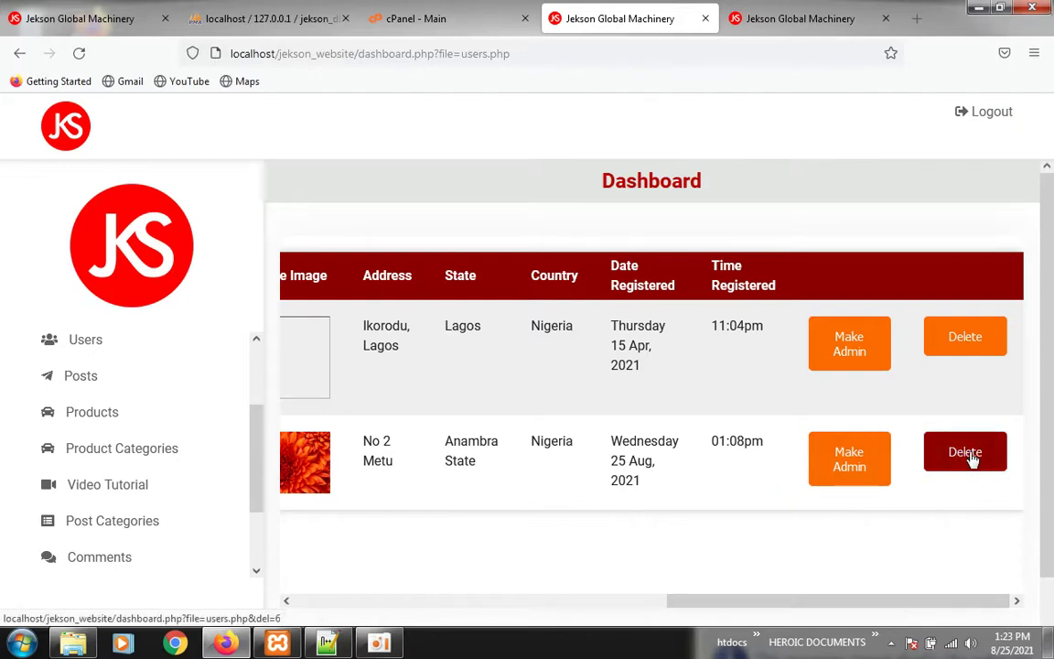
click(849, 466)
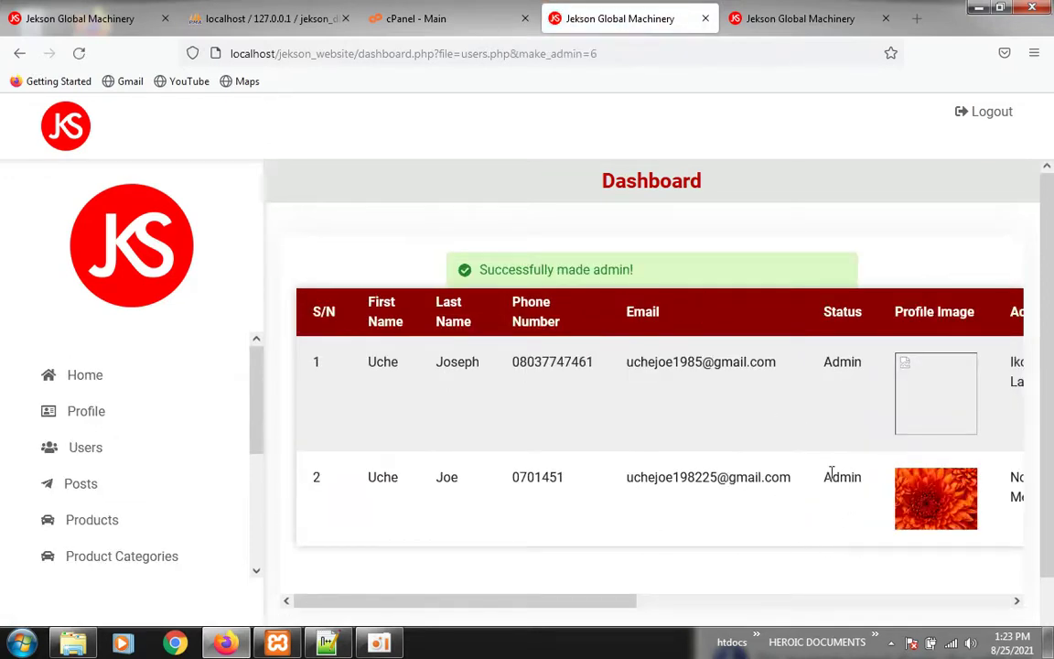
click(656, 601)
click(968, 503)
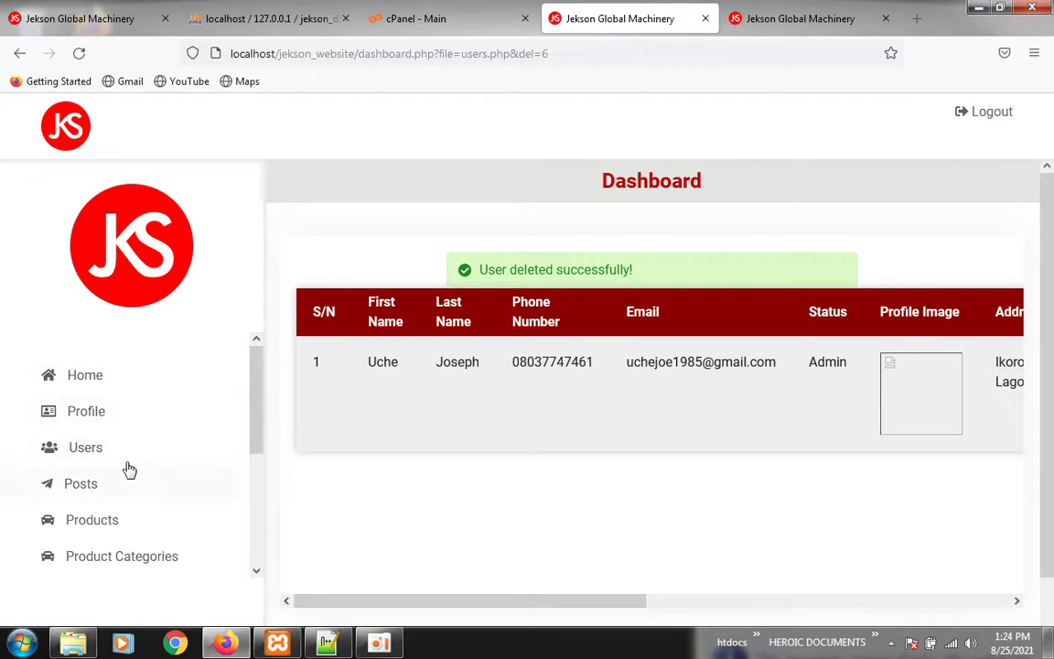
Open the View Product list from the dashboard's Products entry and browse its rows through the Catering Equipments items.
drag(259, 380, 265, 437)
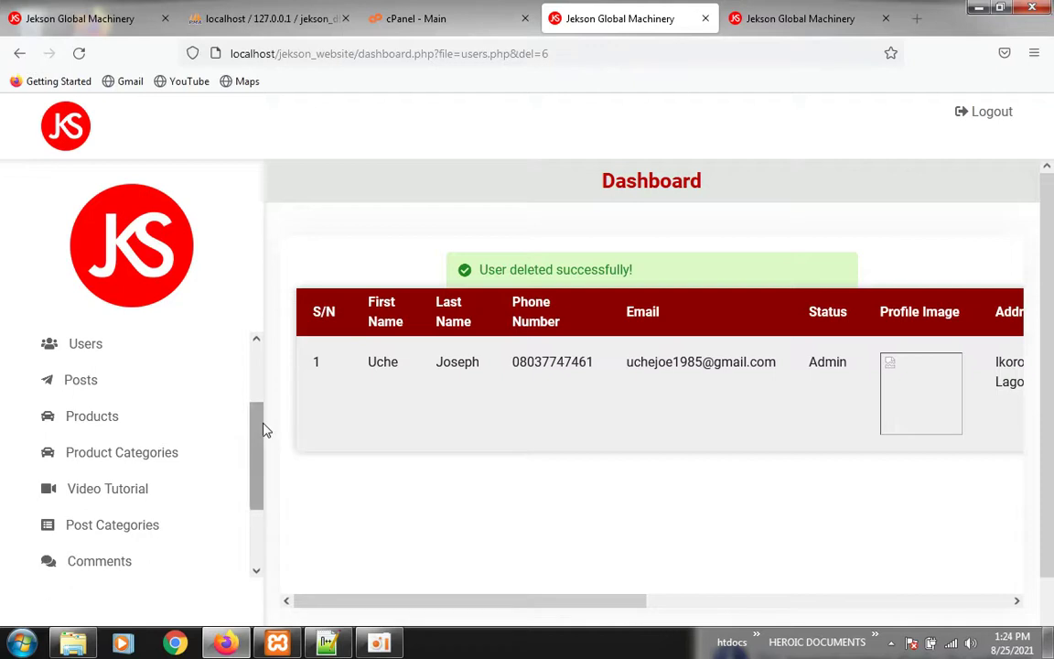
click(92, 423)
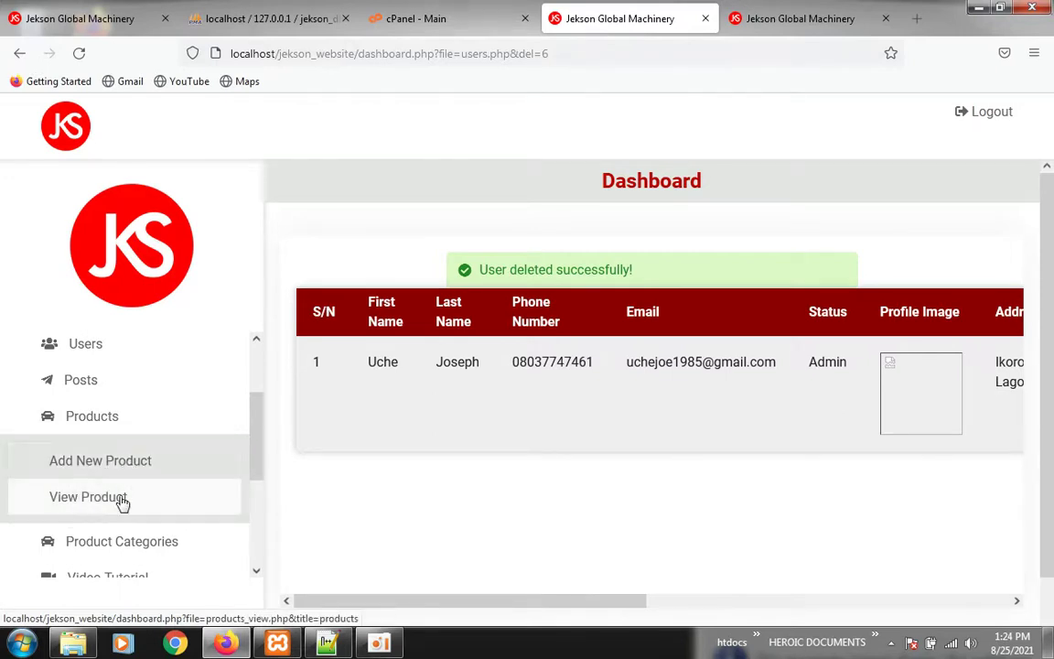
click(77, 504)
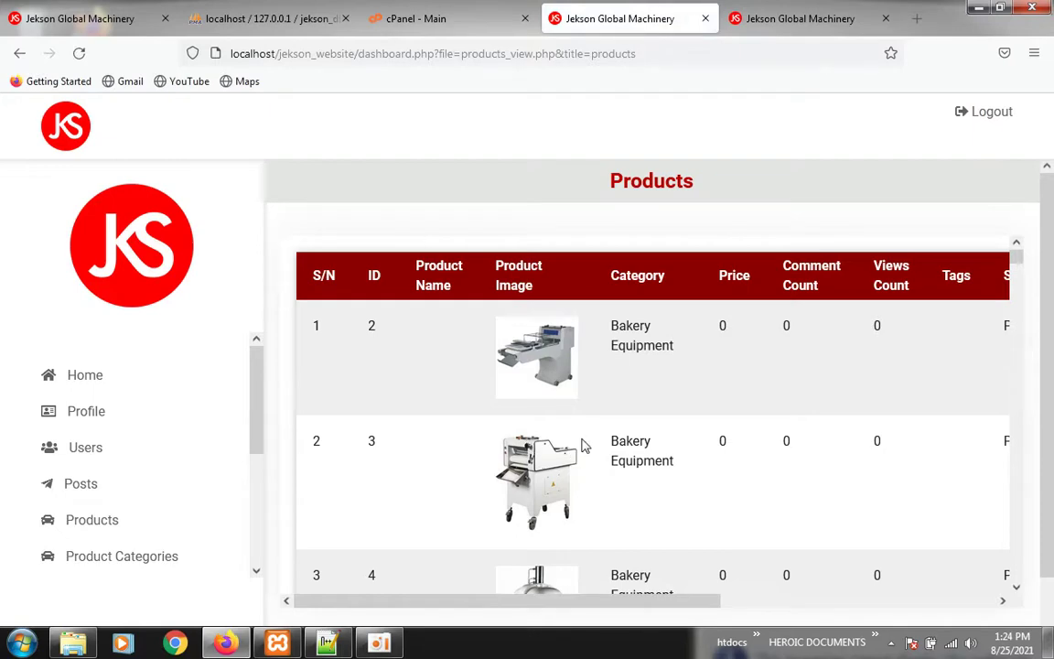
scroll(608, 440, down, 10)
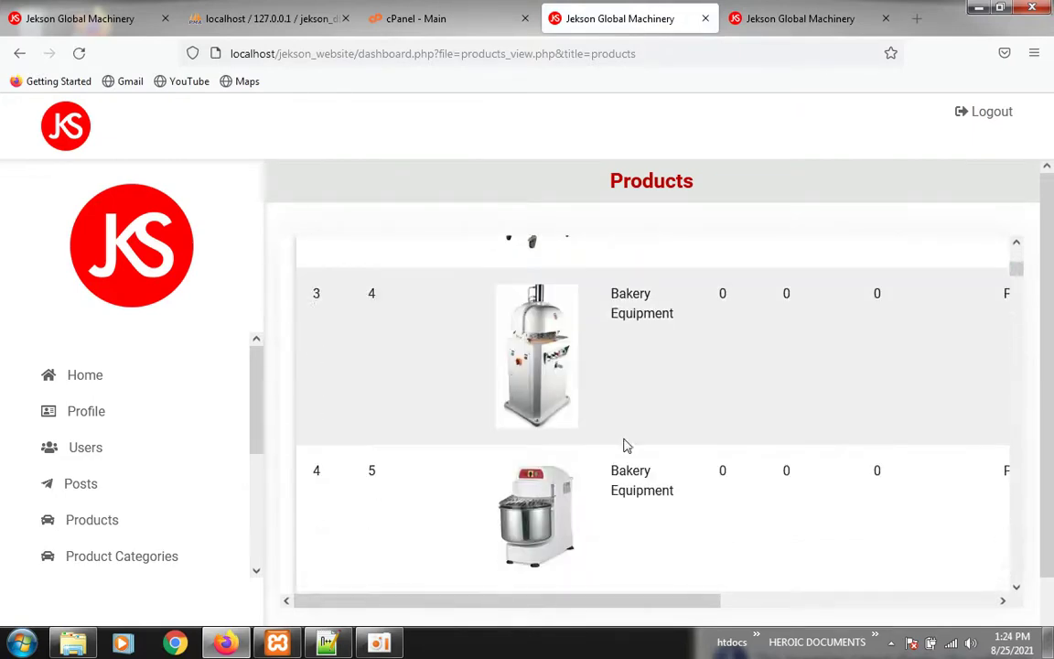
scroll(588, 429, down, 8)
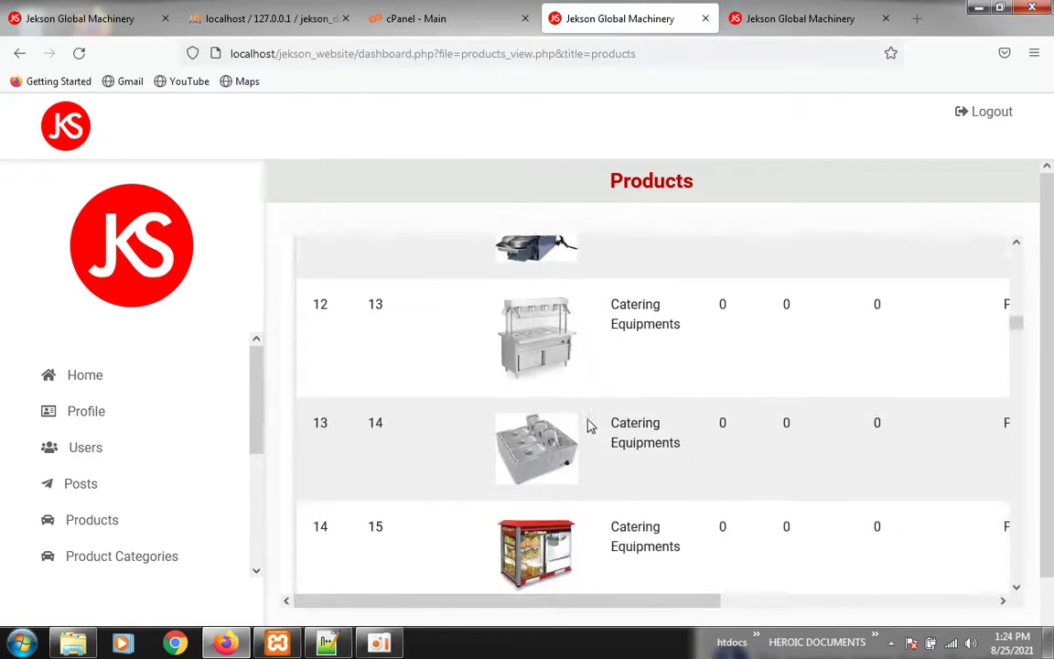
scroll(586, 425, up, 8)
scroll(587, 420, up, 10)
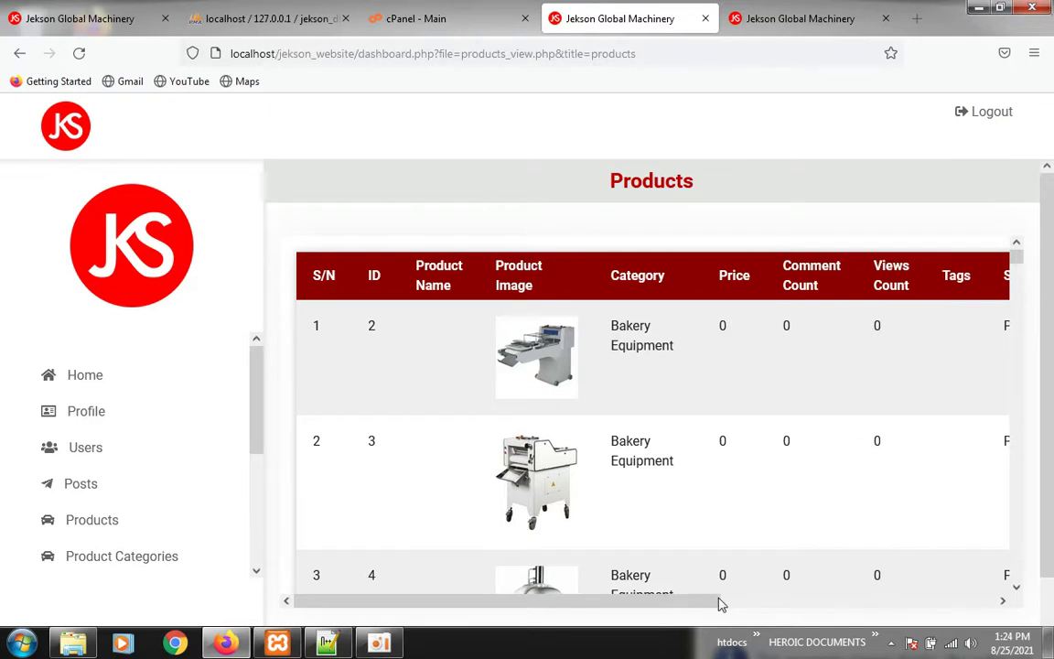
Open the first product for editing and examine its Product Category choices, Product Price and Product Tags fields.
drag(720, 601, 1006, 622)
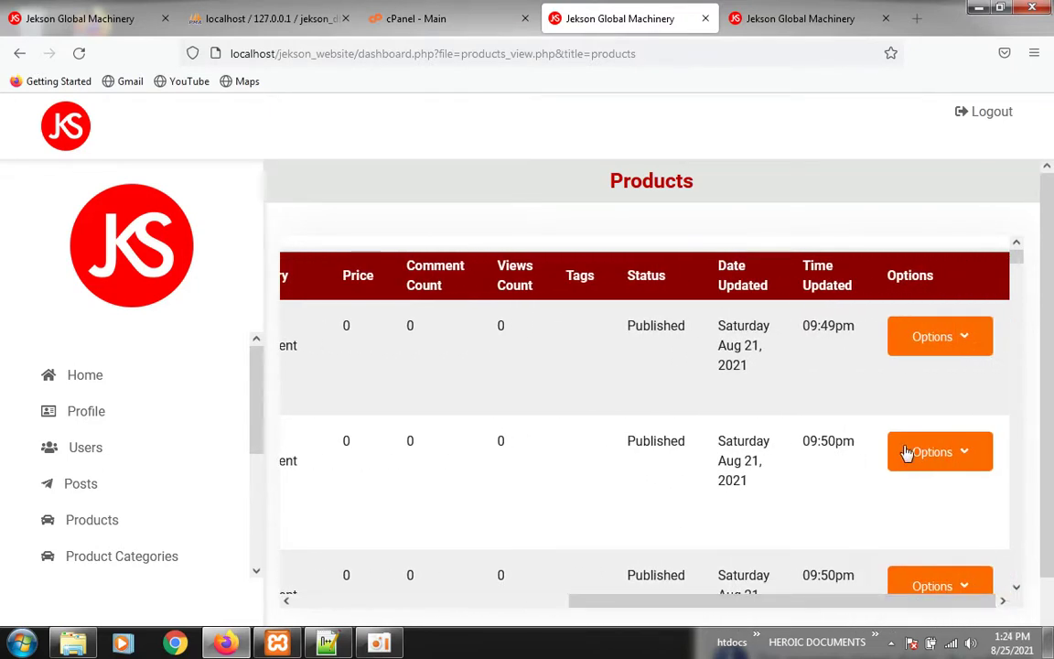
click(965, 342)
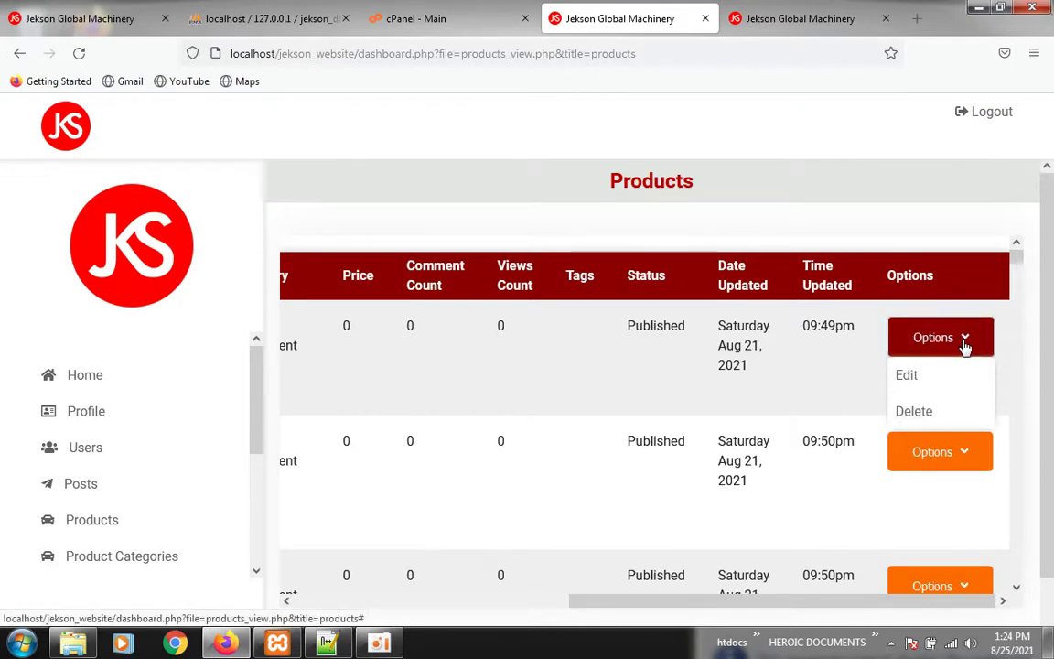
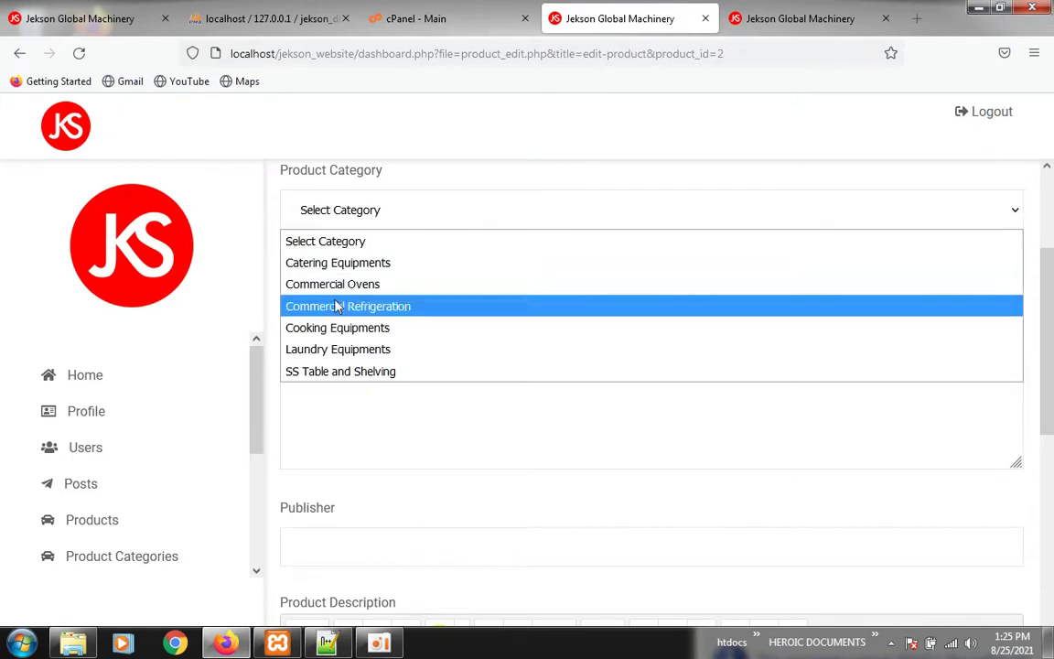
click(409, 193)
drag(315, 316, 271, 313)
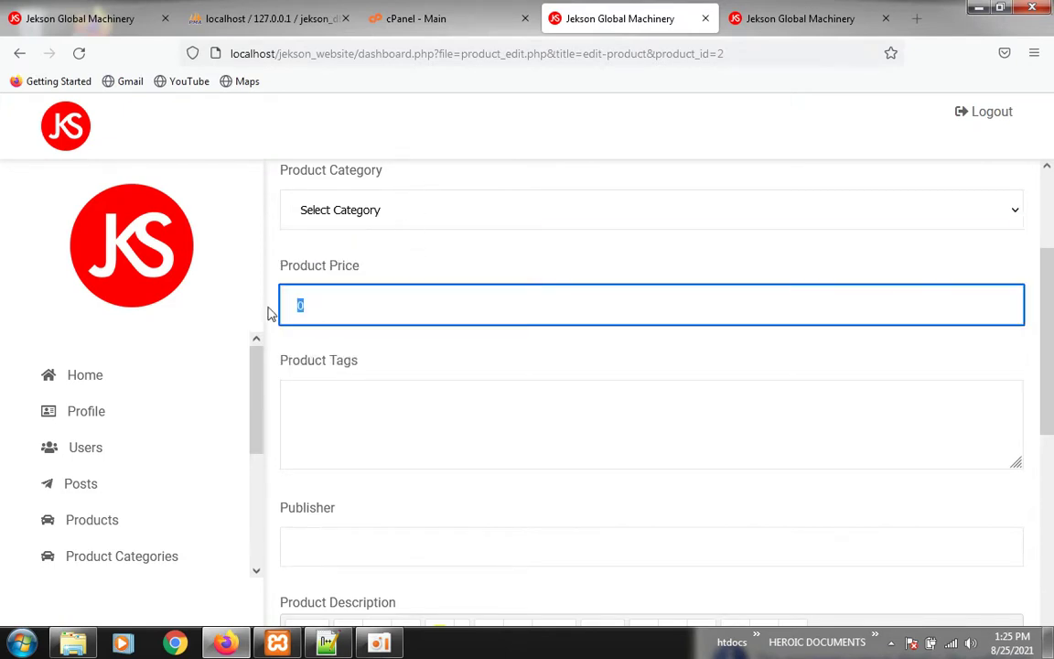
click(346, 411)
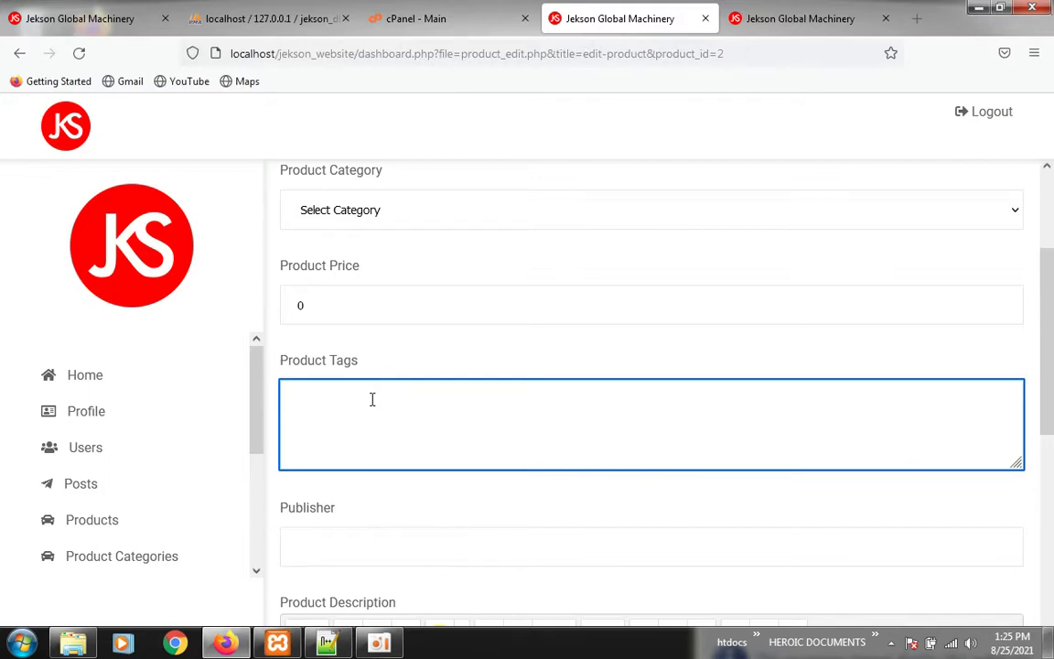
Examine the Publisher field and the Product Description editor on the Edit Product form.
scroll(386, 407, down, 3)
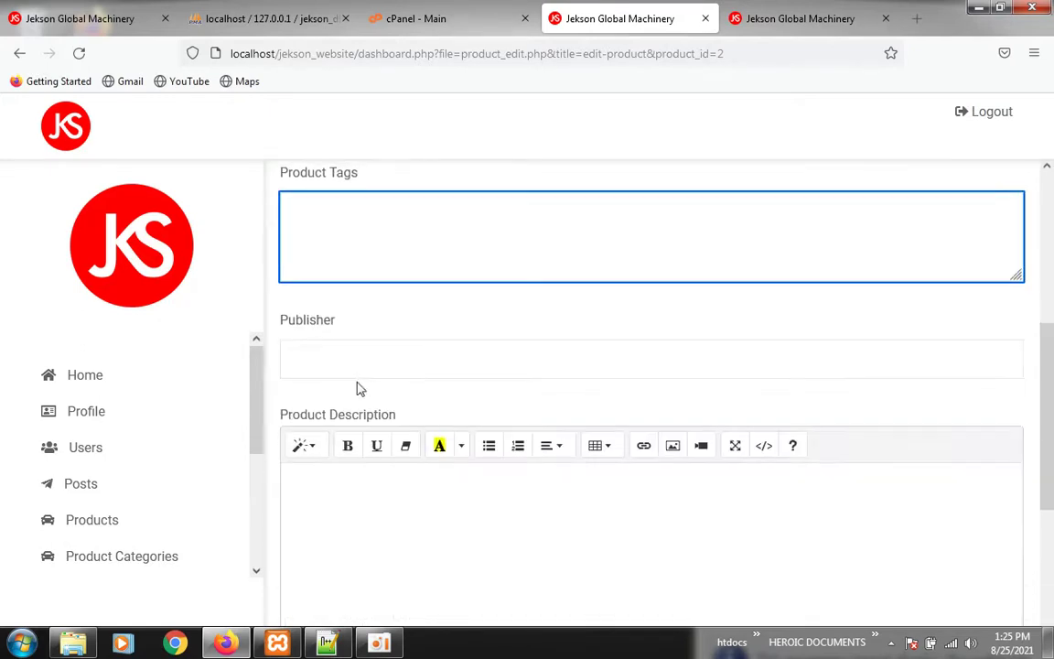
click(343, 358)
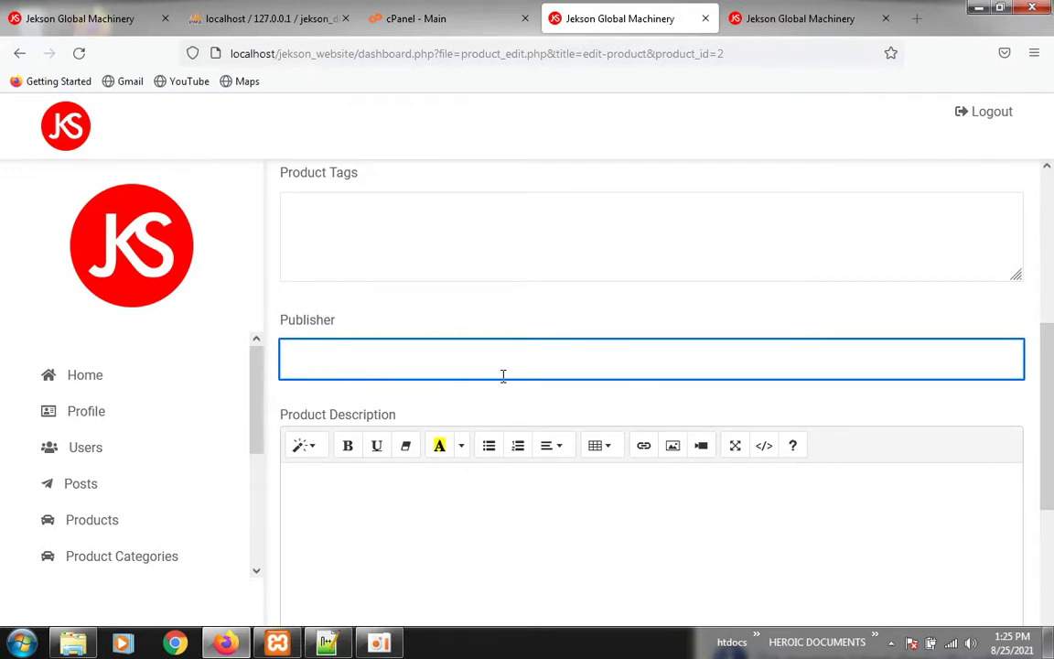
scroll(353, 318, down, 3)
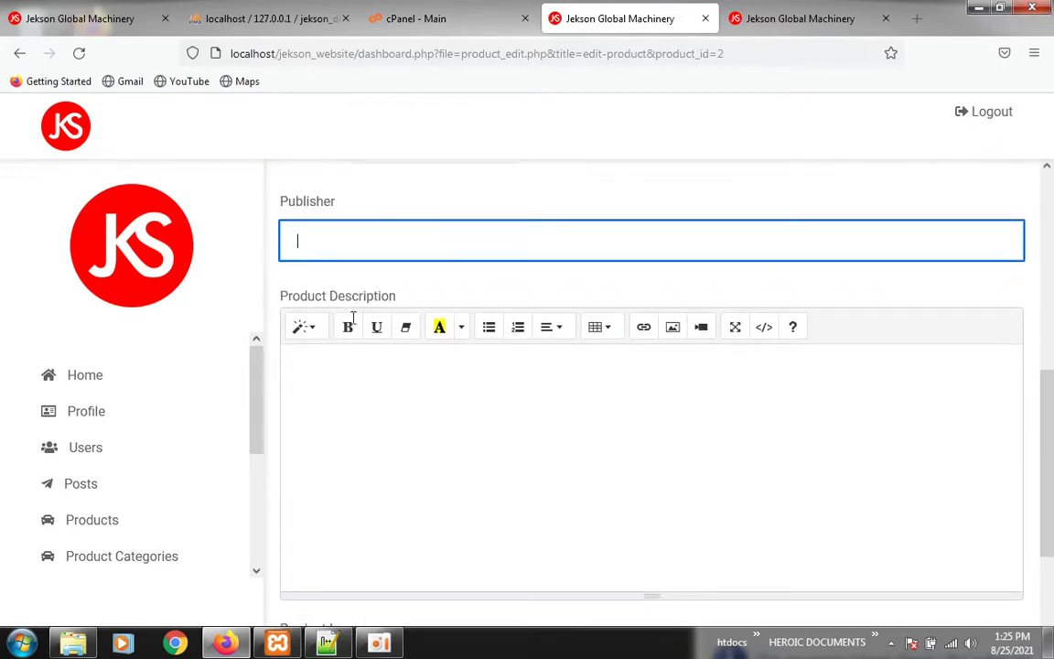
scroll(353, 316, up, 1)
click(348, 312)
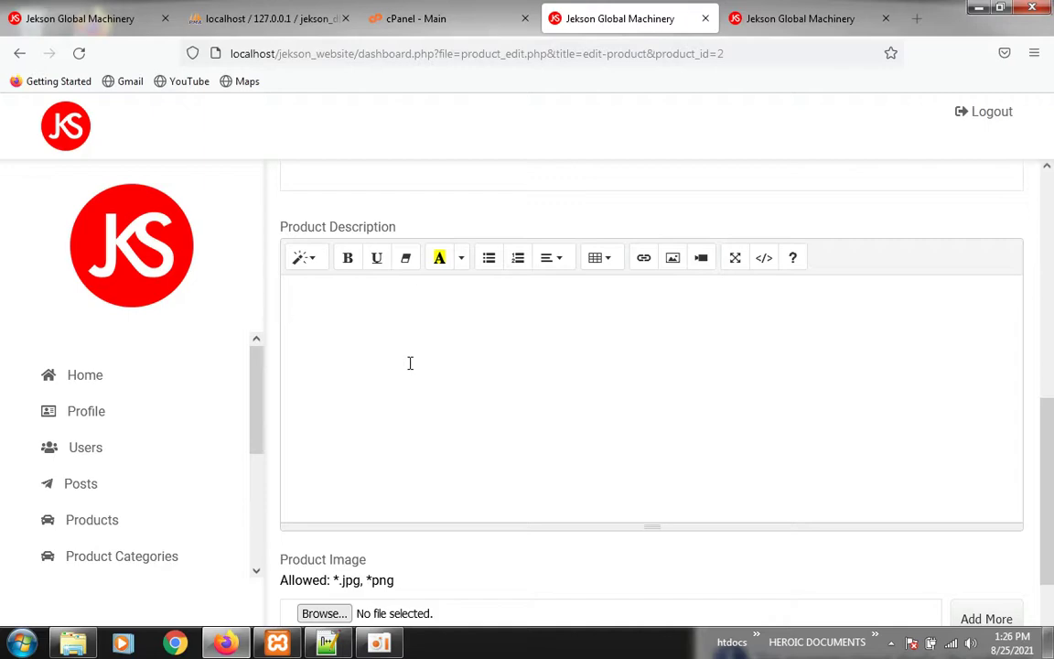
Inspect the Product Image upload by opening the file picker and cancelling it, and review the end of the form.
scroll(323, 289, down, 2)
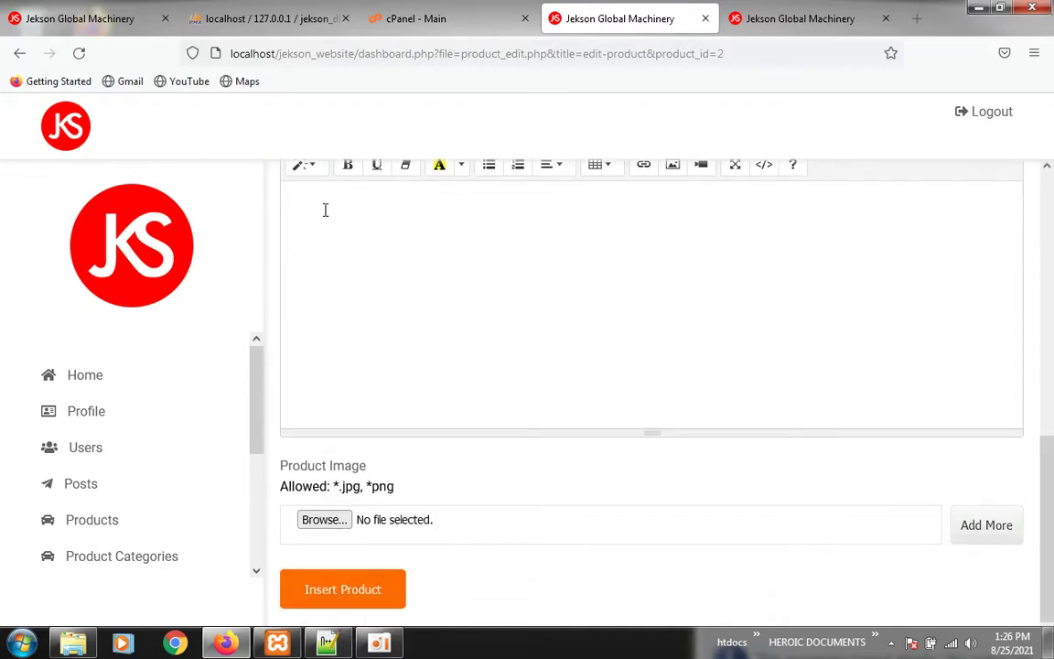
click(326, 520)
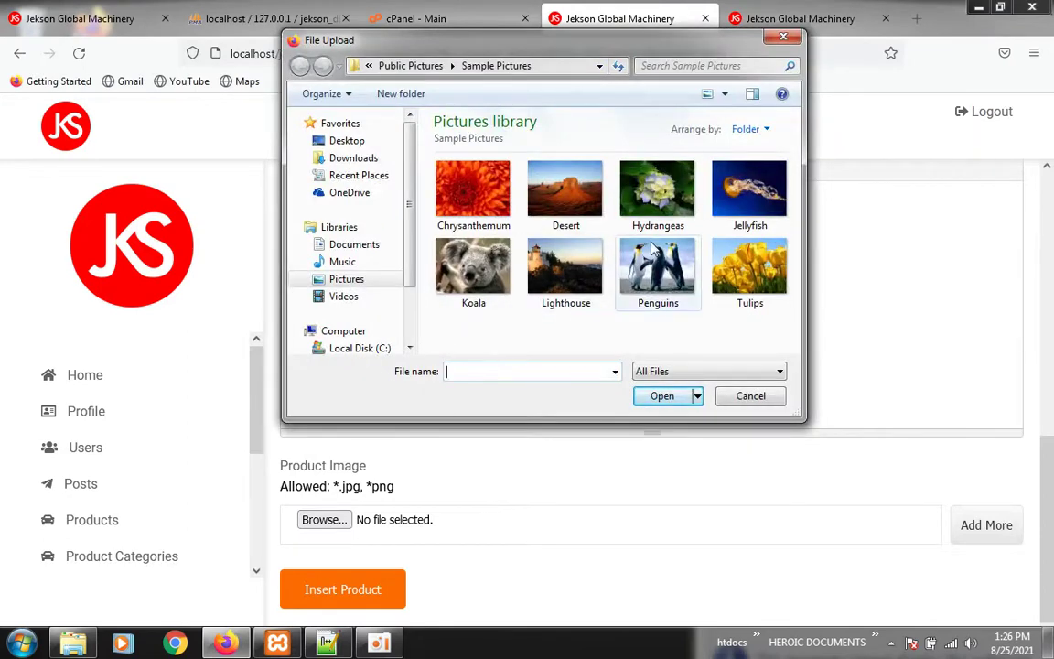
click(783, 36)
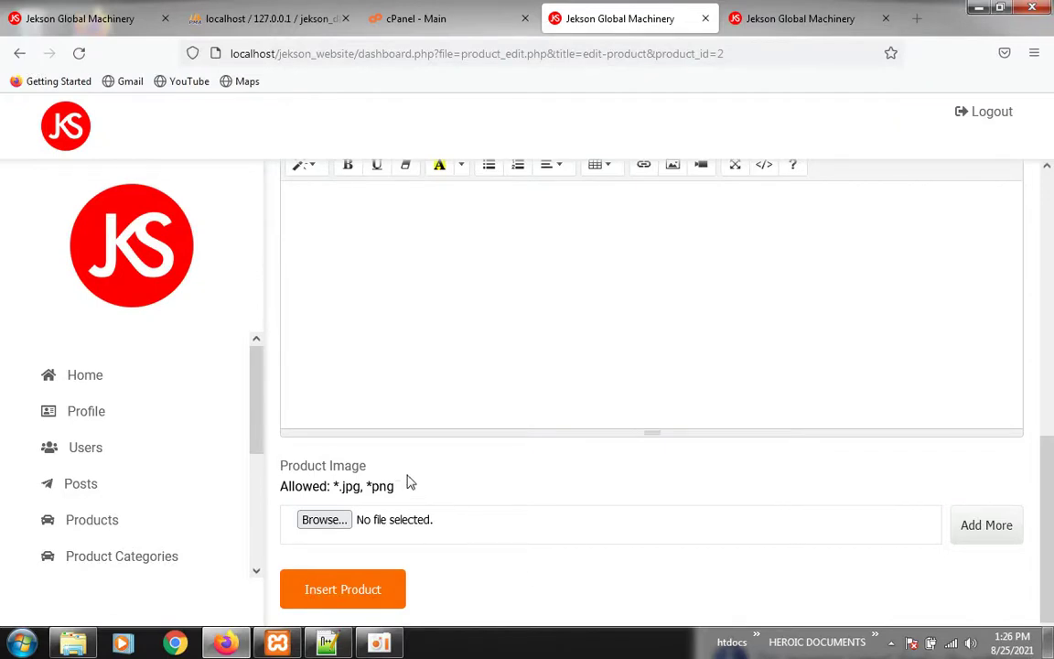
scroll(409, 481, down, 2)
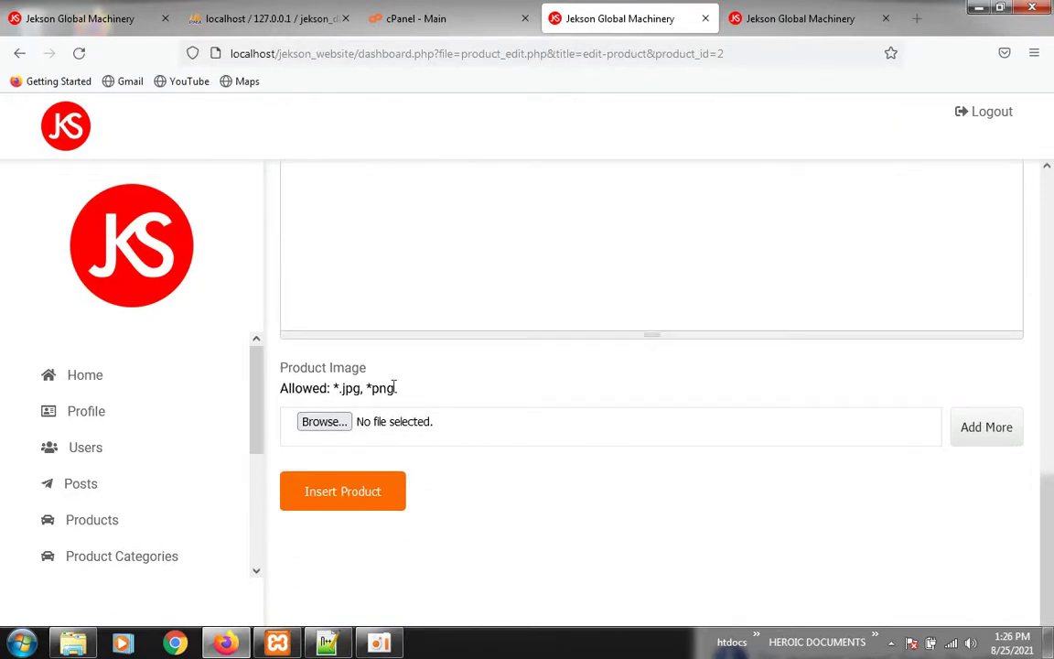
scroll(293, 411, up, 10)
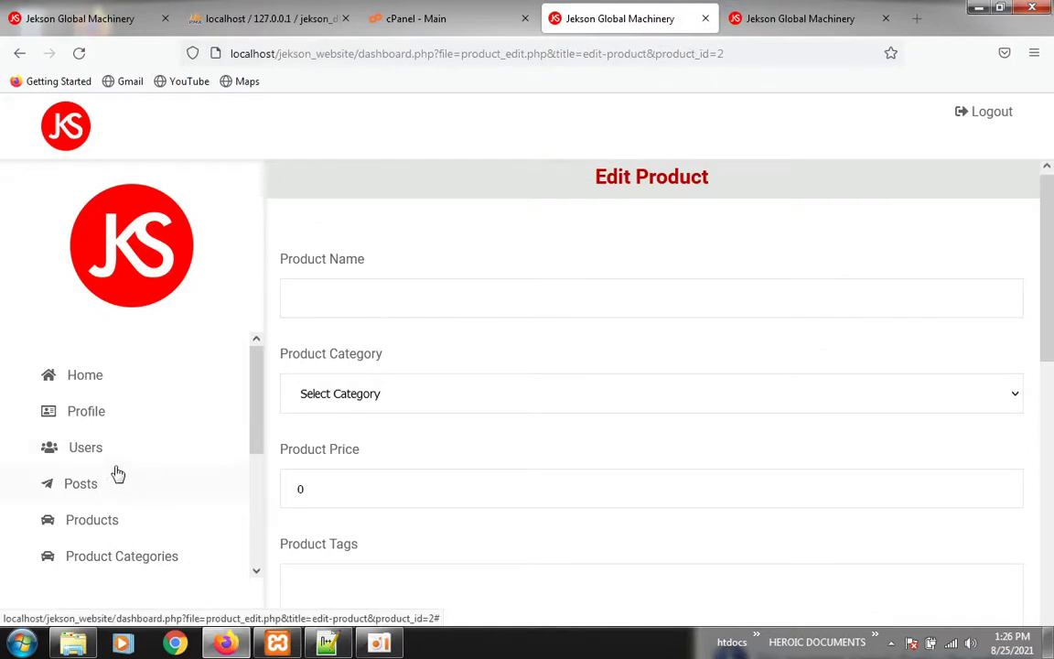
Return to the View Product list and show the Edit and Delete options of the first product.
click(106, 522)
scroll(118, 494, down, 2)
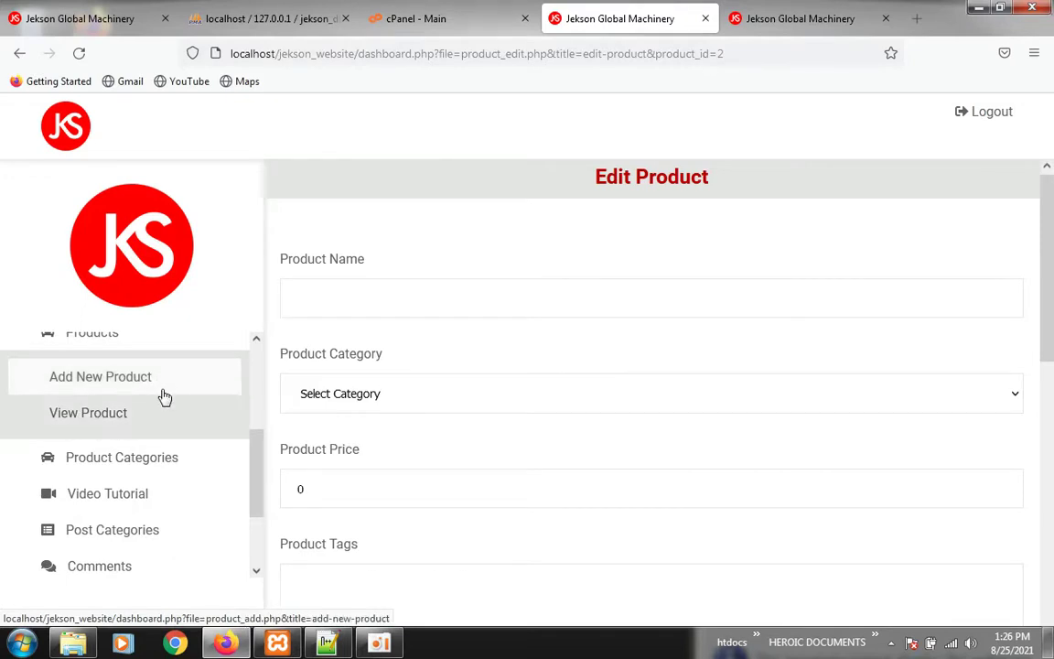
click(128, 422)
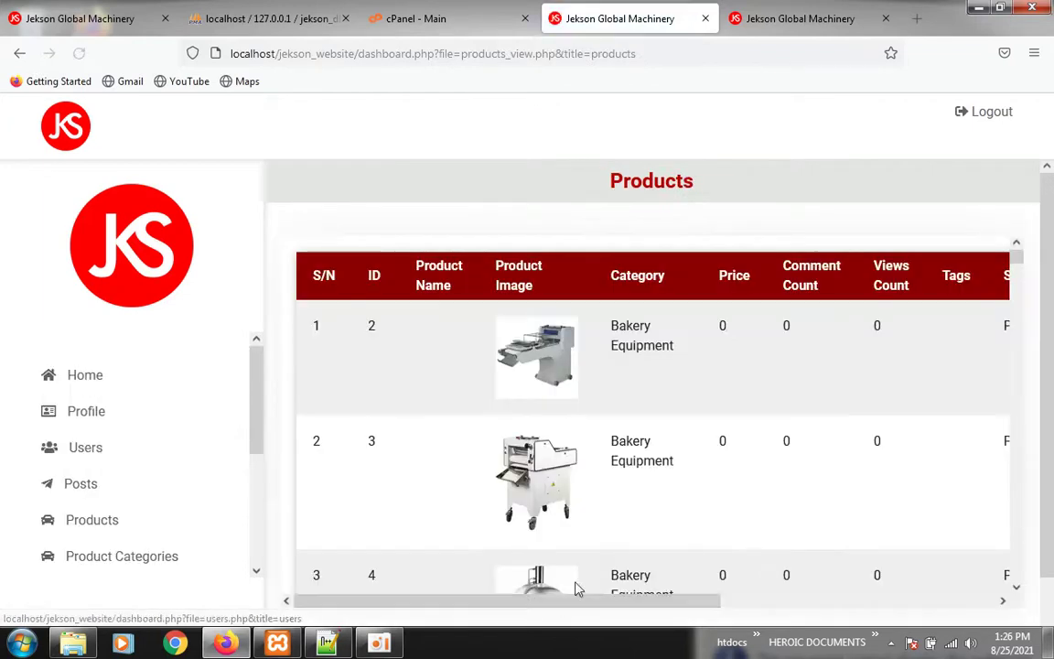
drag(629, 601, 904, 601)
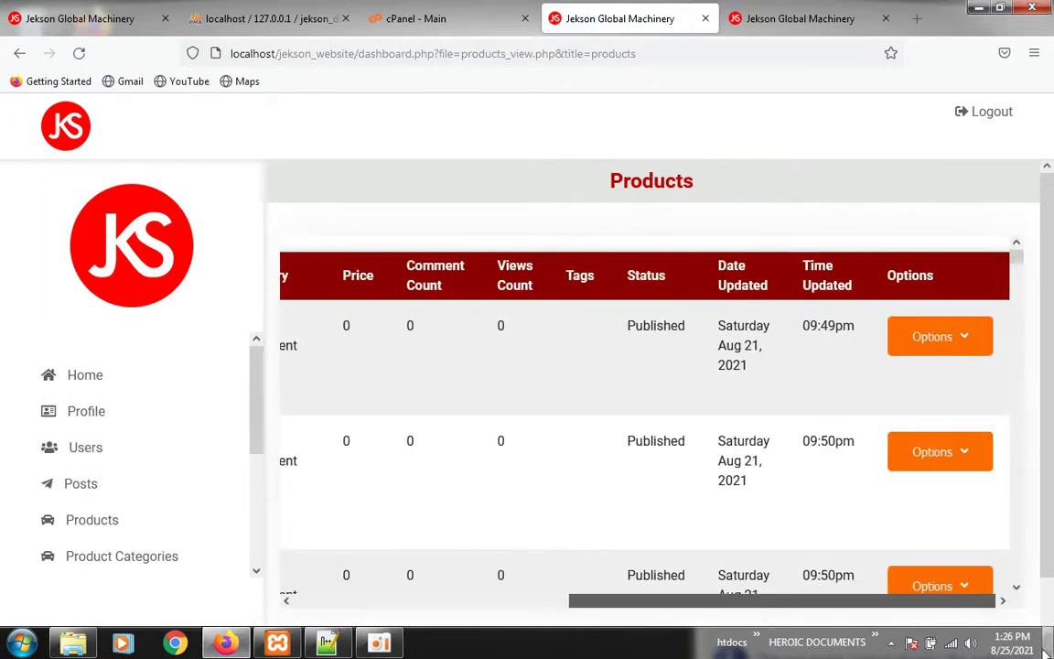
click(942, 341)
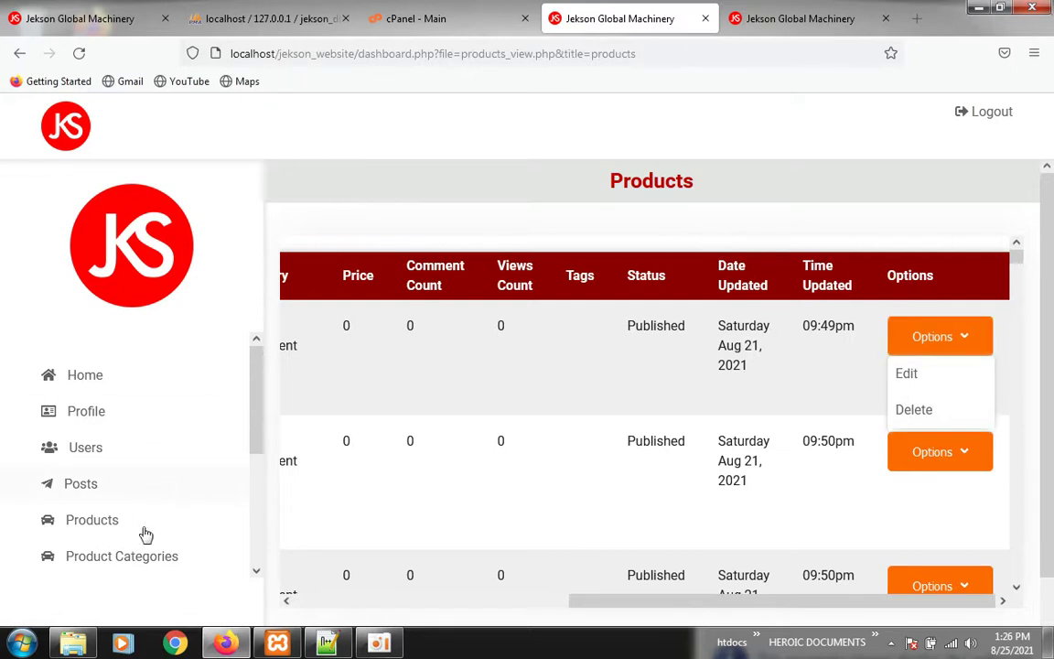
scroll(107, 523, down, 2)
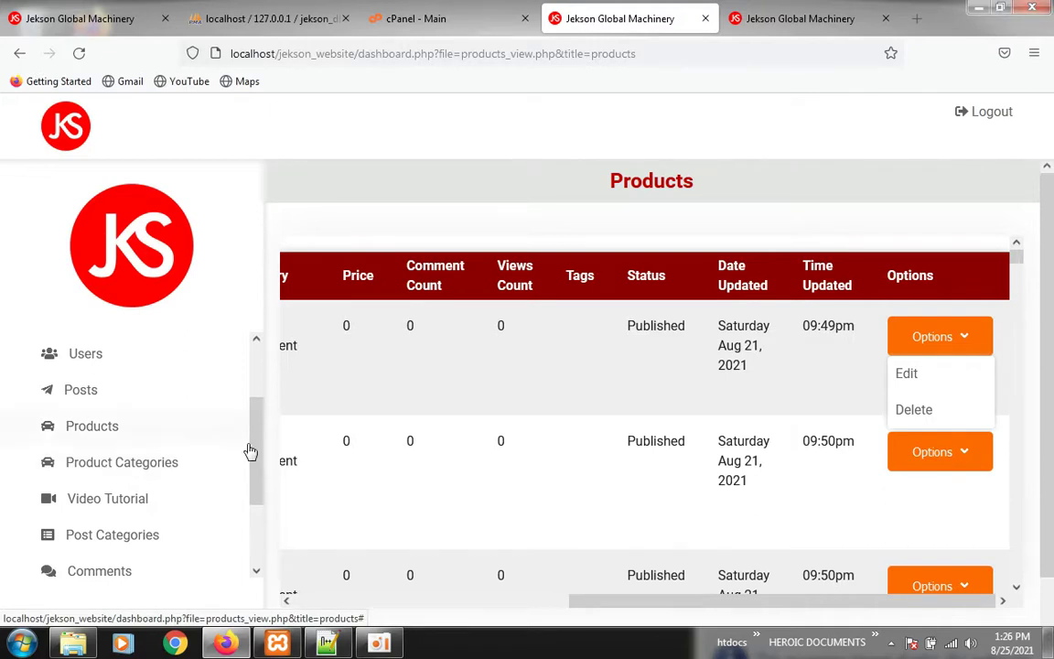
Switch to the public site, browse the Commercial Ovens product category, and open the Cooking Equipments category.
click(782, 20)
scroll(581, 305, up, 10)
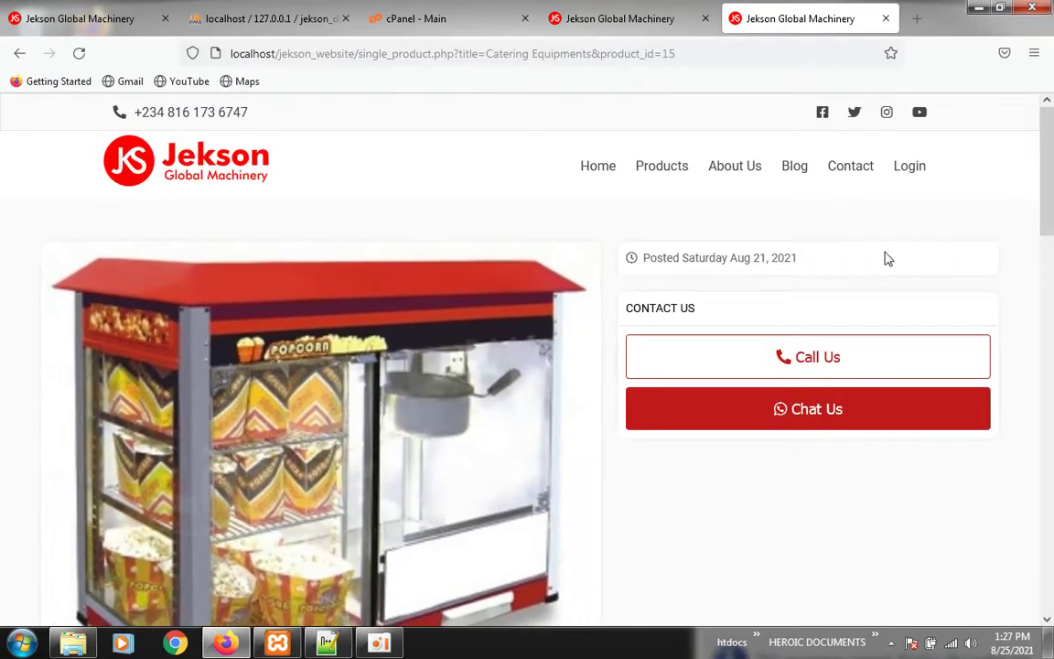
click(662, 172)
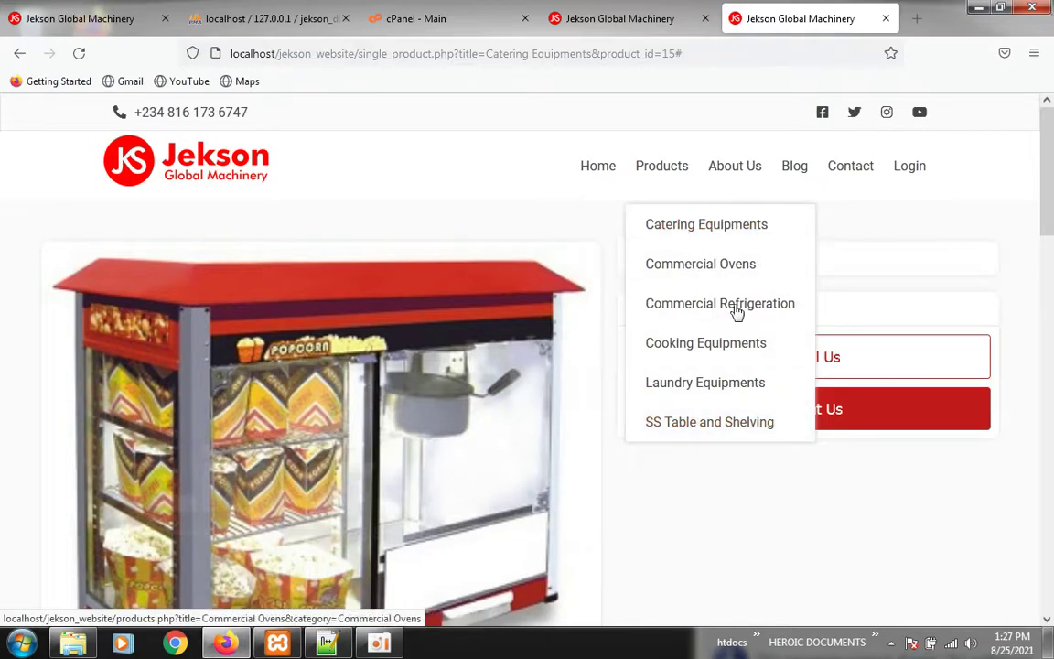
click(698, 271)
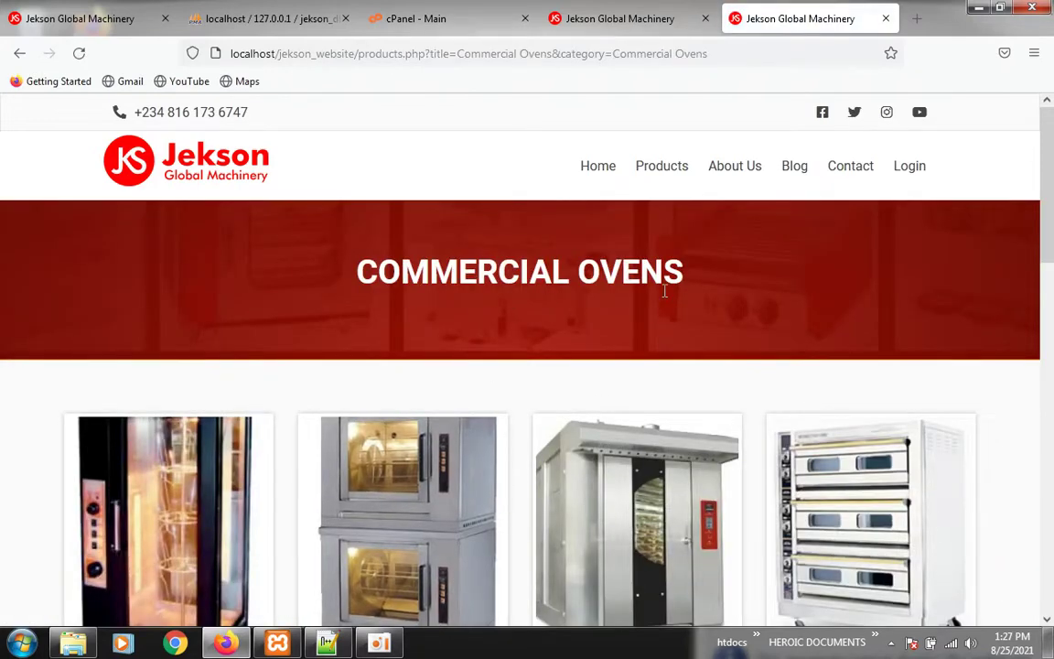
scroll(632, 398, down, 6)
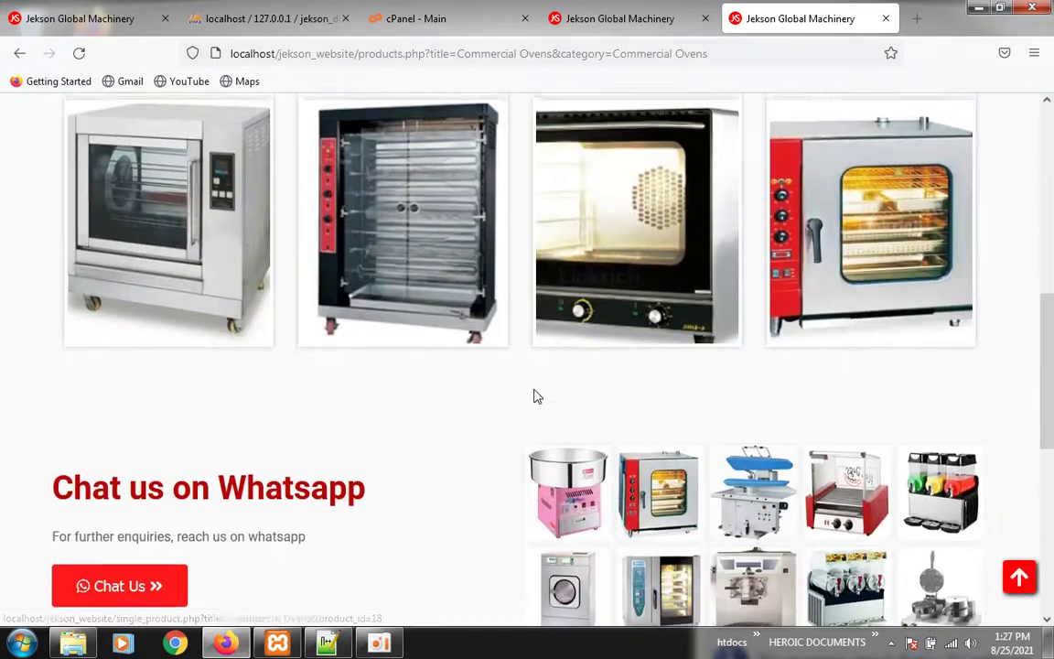
scroll(535, 395, up, 7)
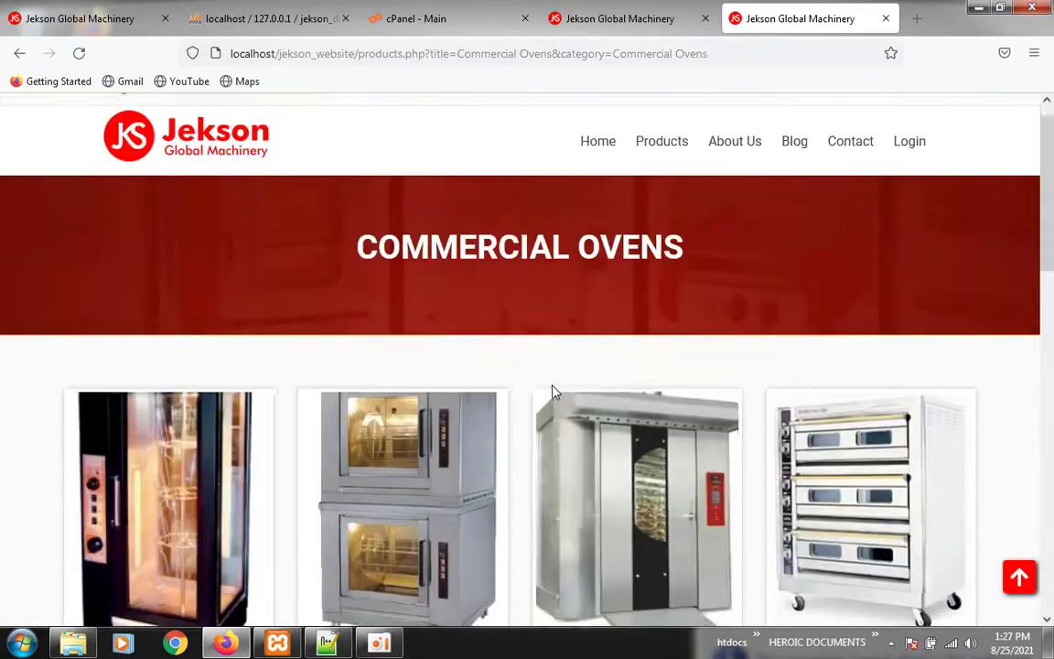
click(672, 168)
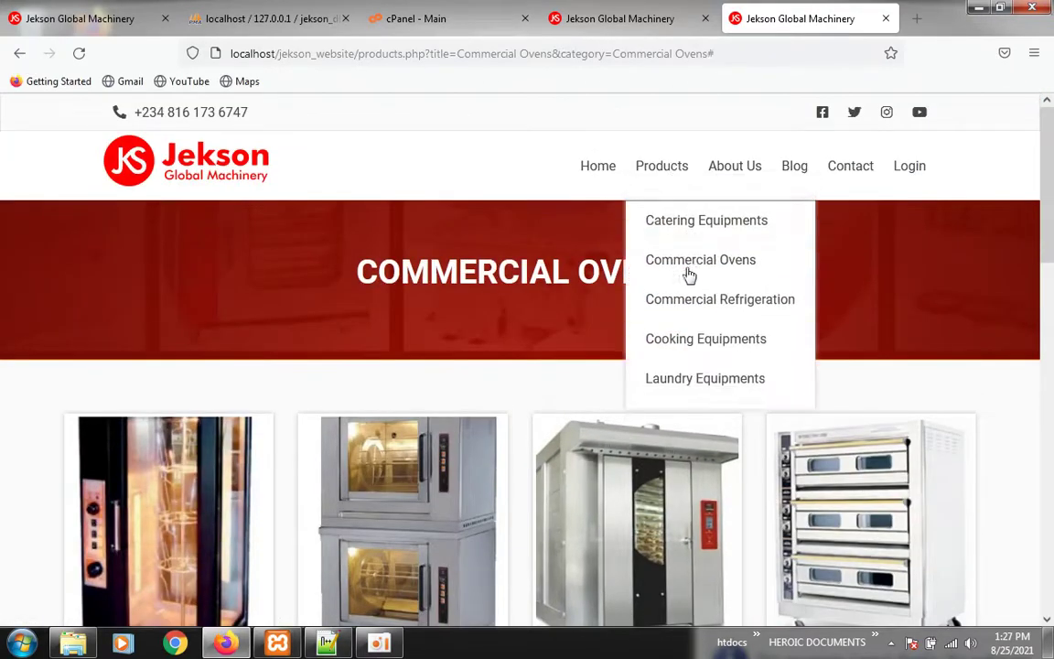
click(678, 348)
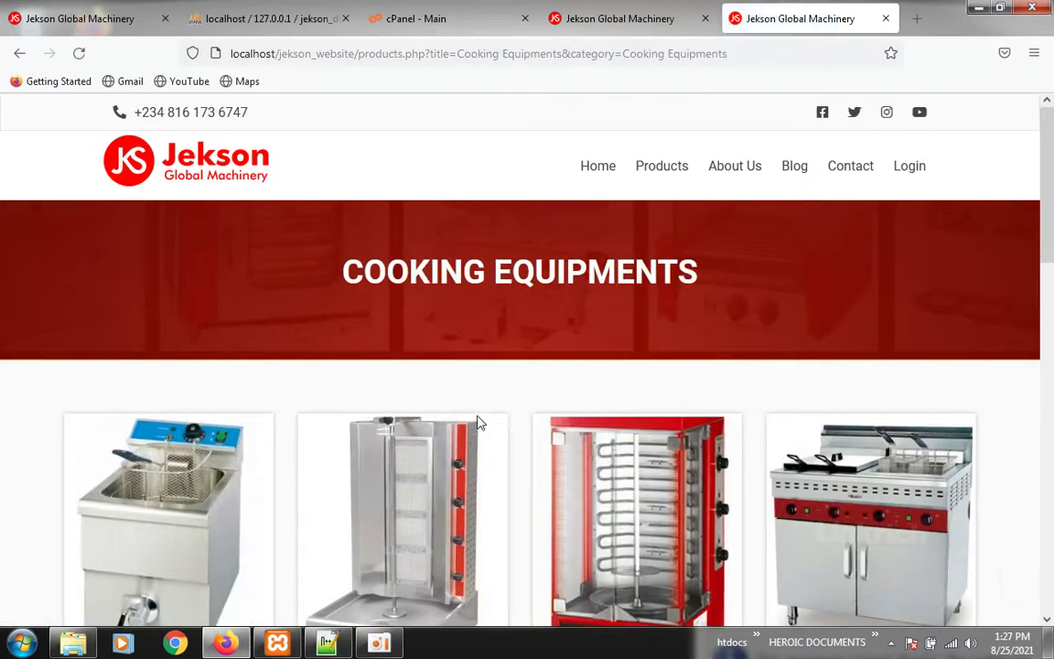
Browse the products listed in the Cooking Equipments category.
scroll(457, 418, down, 3)
scroll(506, 383, down, 1)
scroll(518, 311, up, 2)
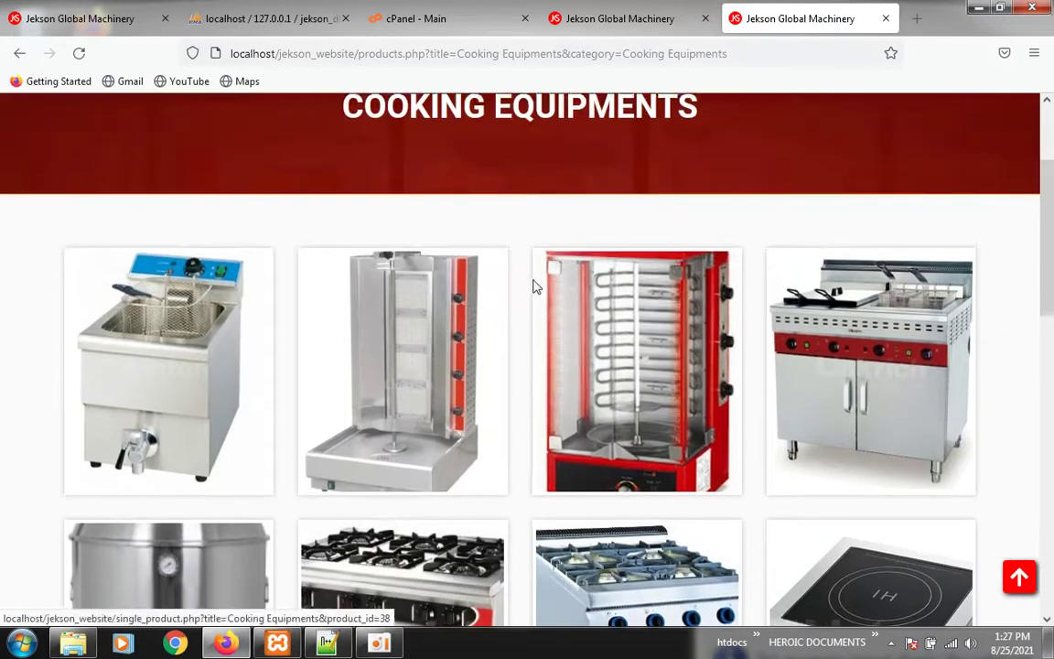
scroll(534, 284, up, 2)
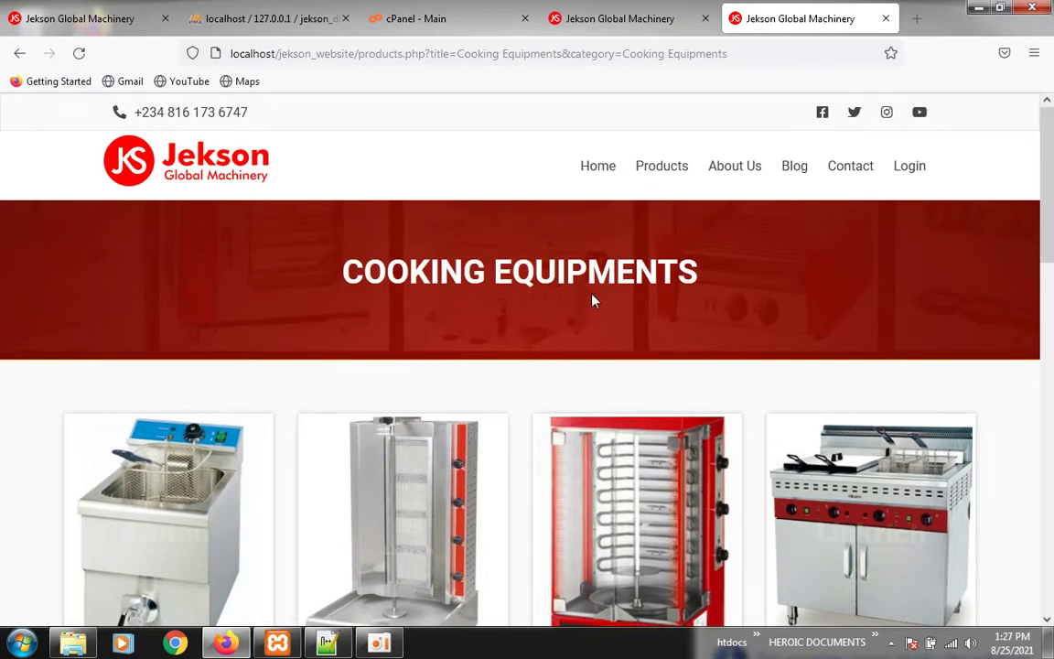
Switch back to the admin dashboard, open the Add New Category form under Product Categories and show its Category field.
click(584, 19)
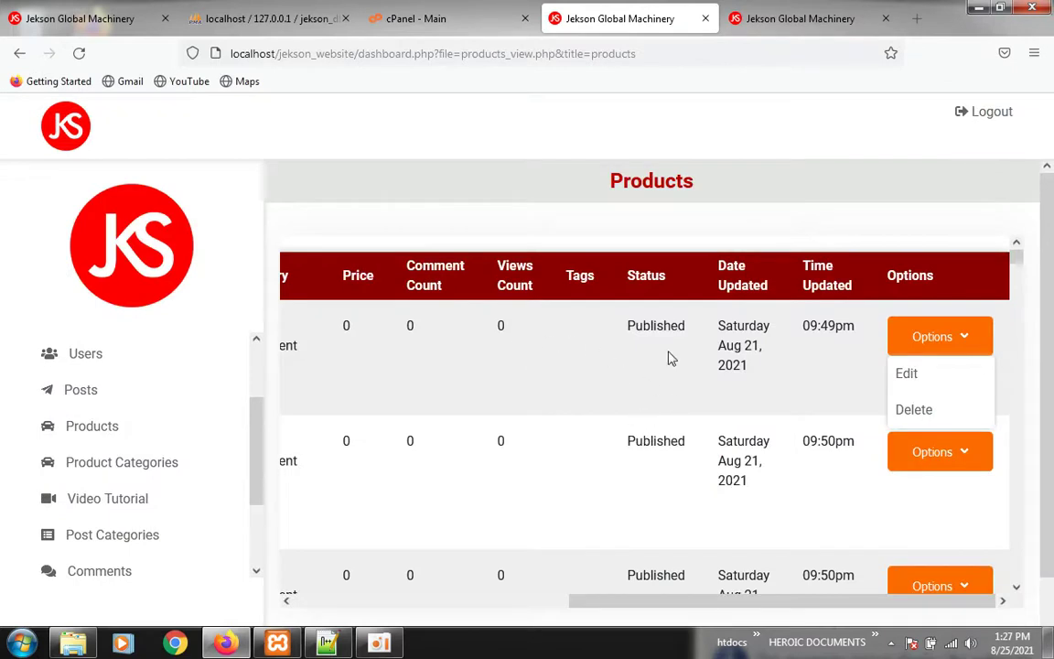
click(117, 470)
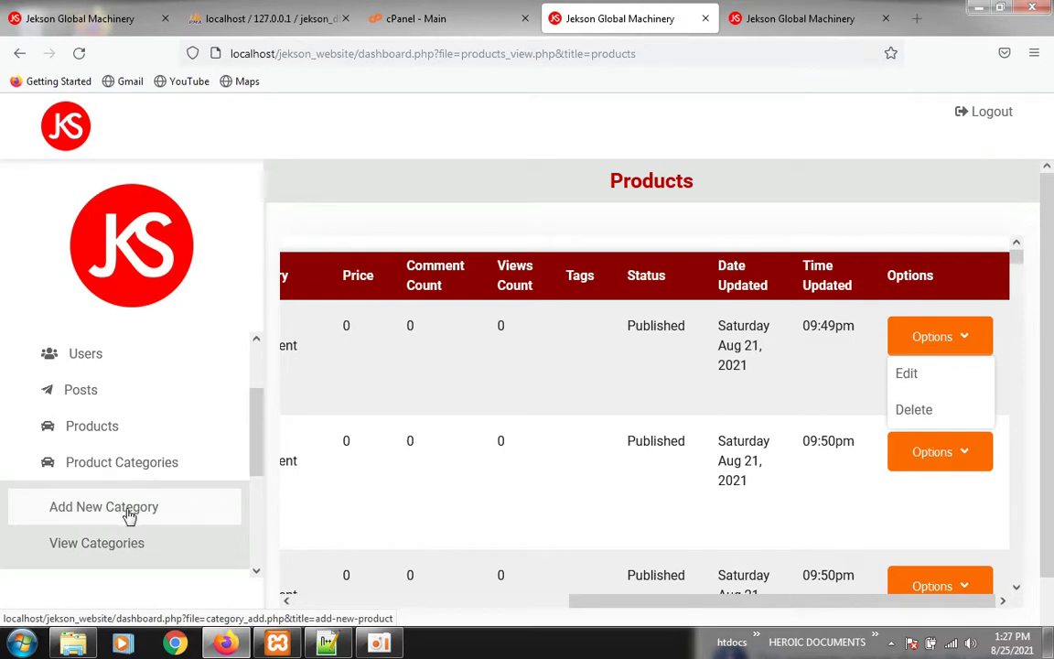
click(129, 514)
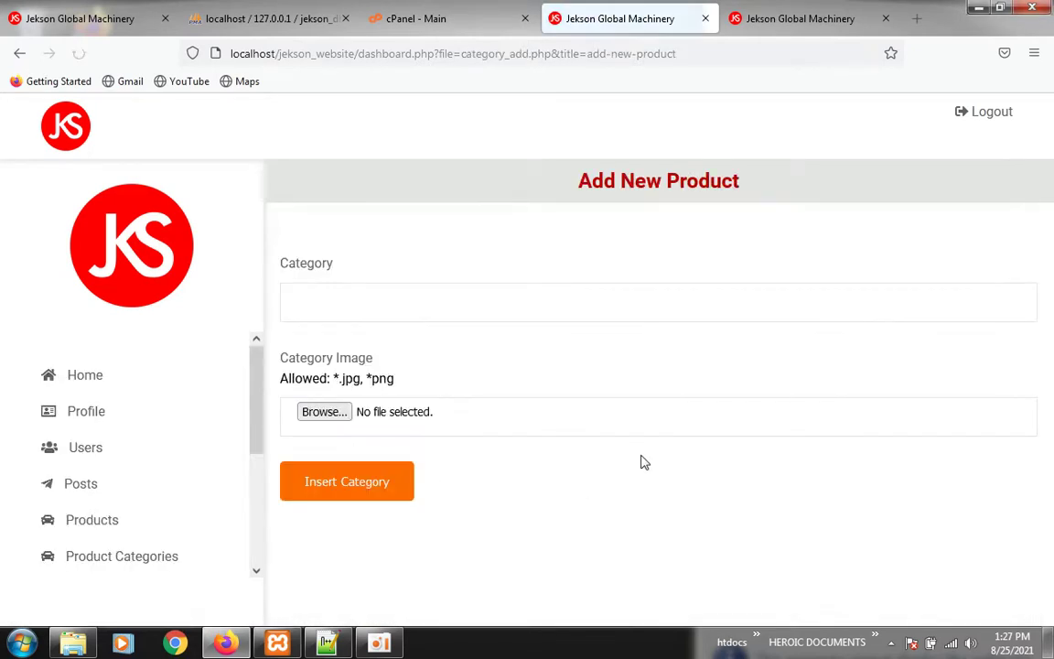
click(317, 294)
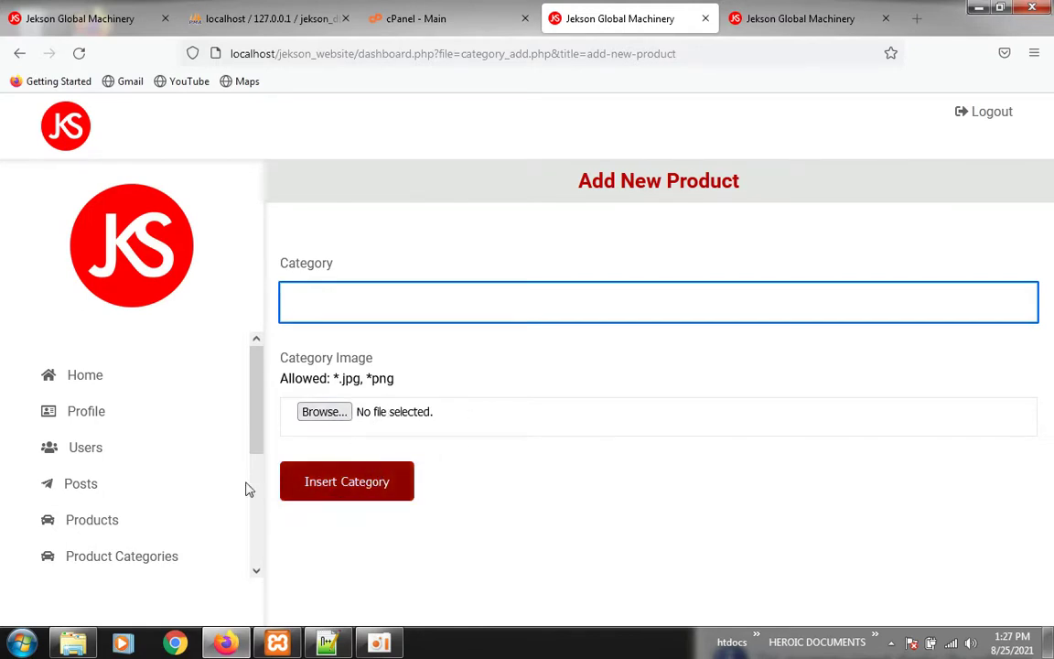
Open the View Categories list of product categories and review it through to the last row.
click(100, 560)
scroll(103, 494, down, 3)
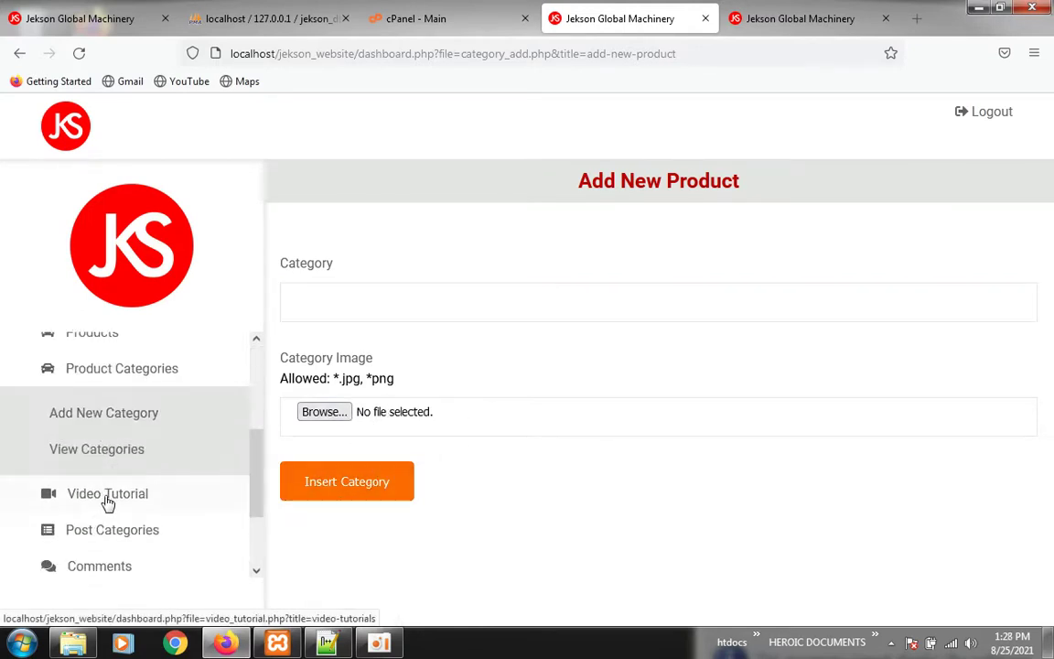
click(83, 364)
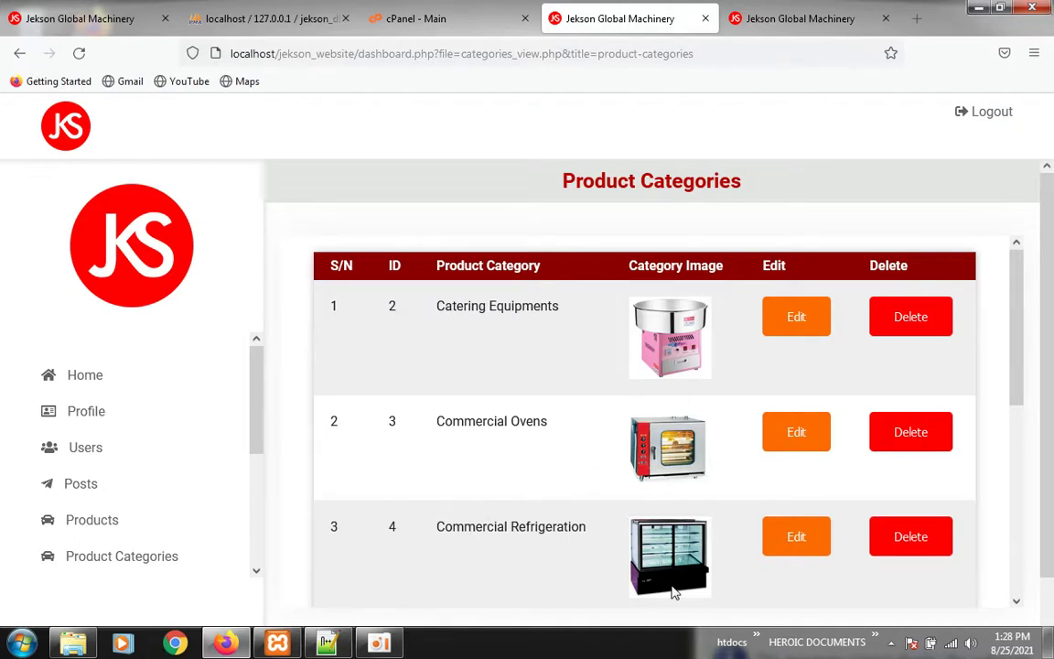
scroll(769, 490, down, 2)
scroll(774, 482, up, 2)
scroll(743, 474, down, 2)
scroll(743, 475, down, 3)
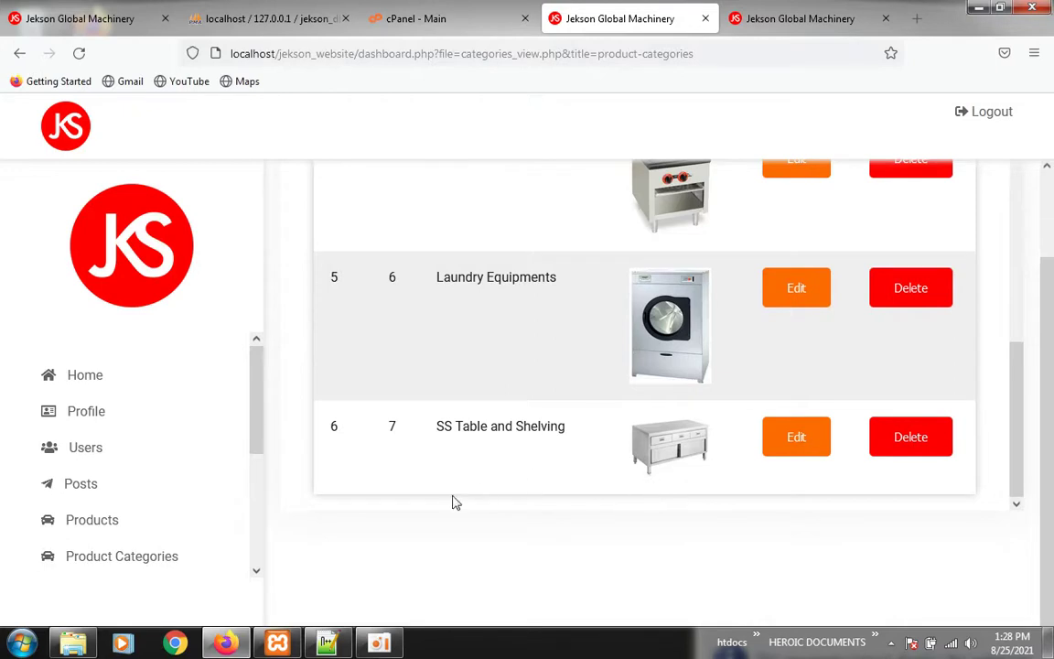
Open the dashboard's Comments page, review all its table columns, and locate the Customer's Feedback section.
drag(255, 419, 258, 521)
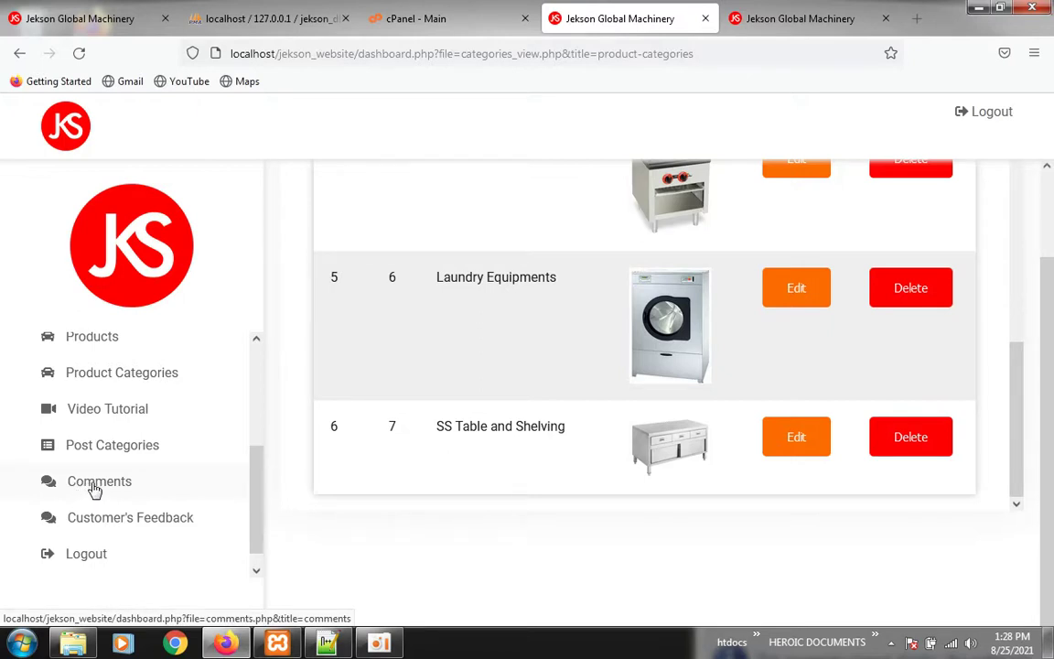
click(92, 487)
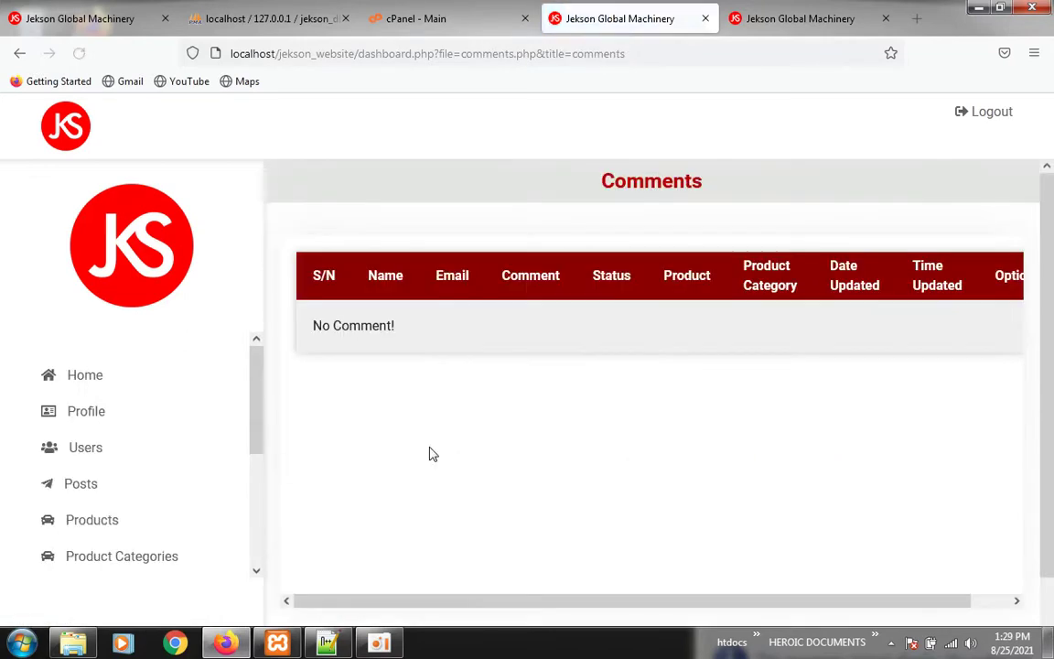
drag(467, 607, 609, 606)
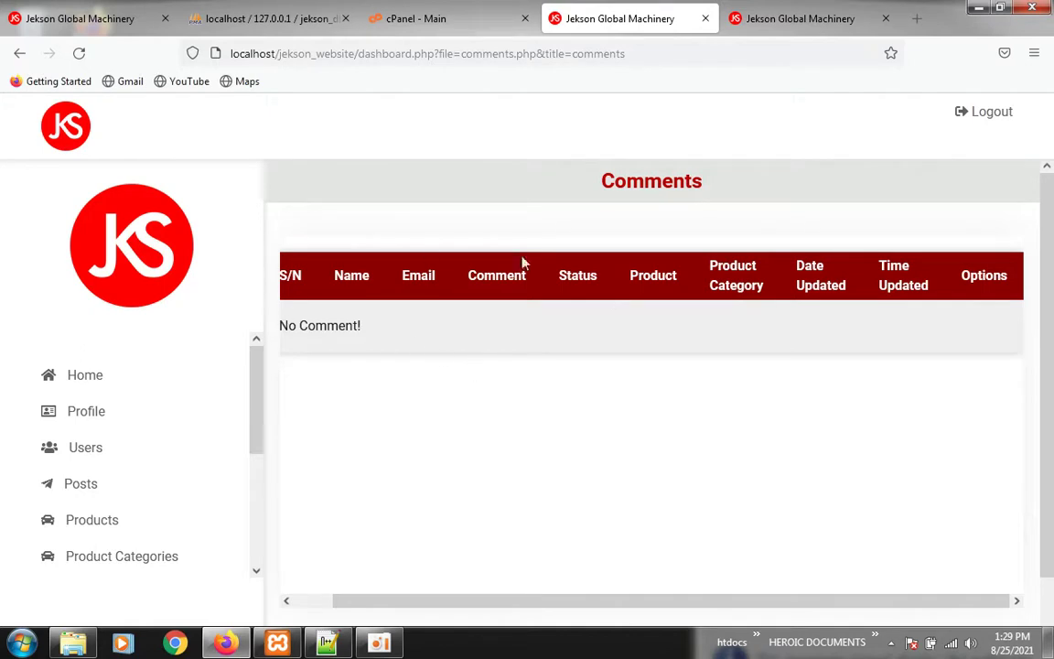
drag(436, 598, 228, 557)
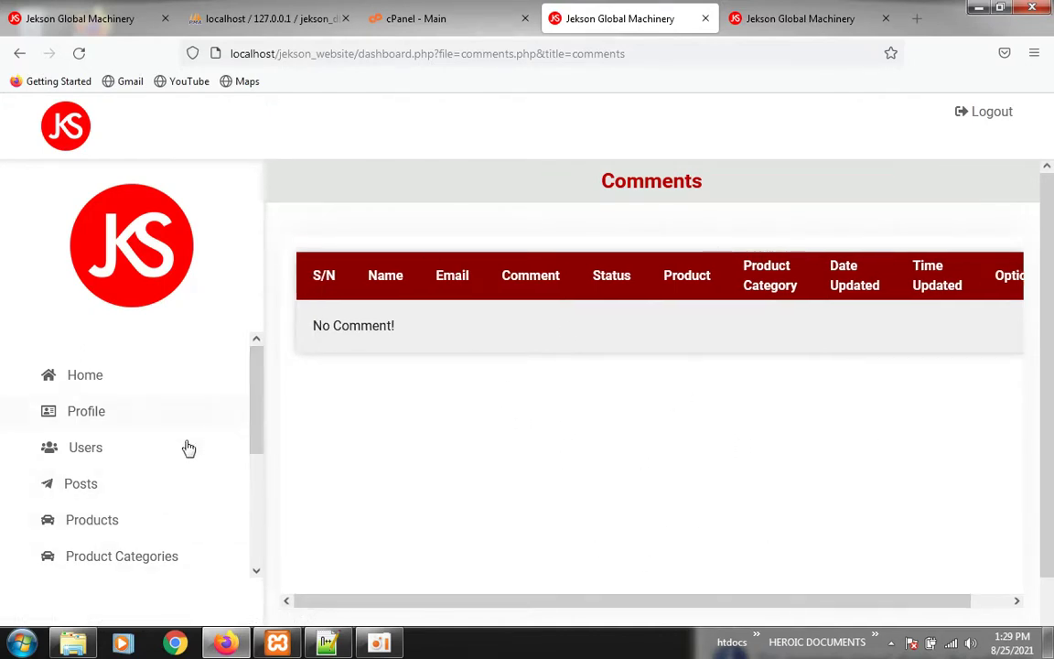
scroll(257, 448, down, 1)
drag(257, 449, 226, 550)
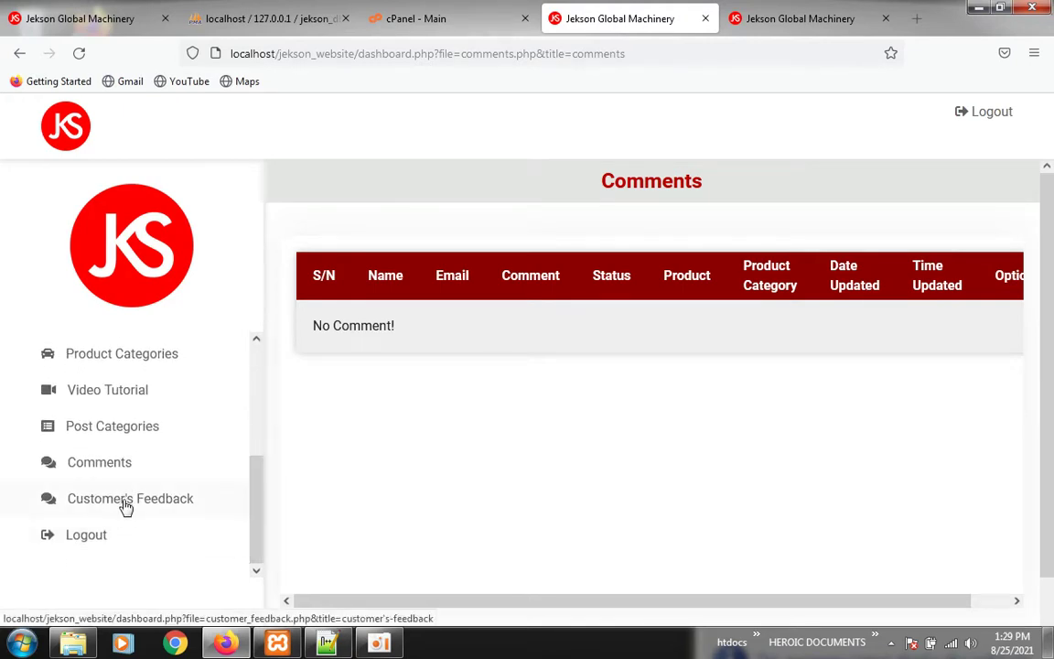
Open the public site's Contact page and examine the name, e-mail, telephone and message fields of the Send a message form.
click(775, 13)
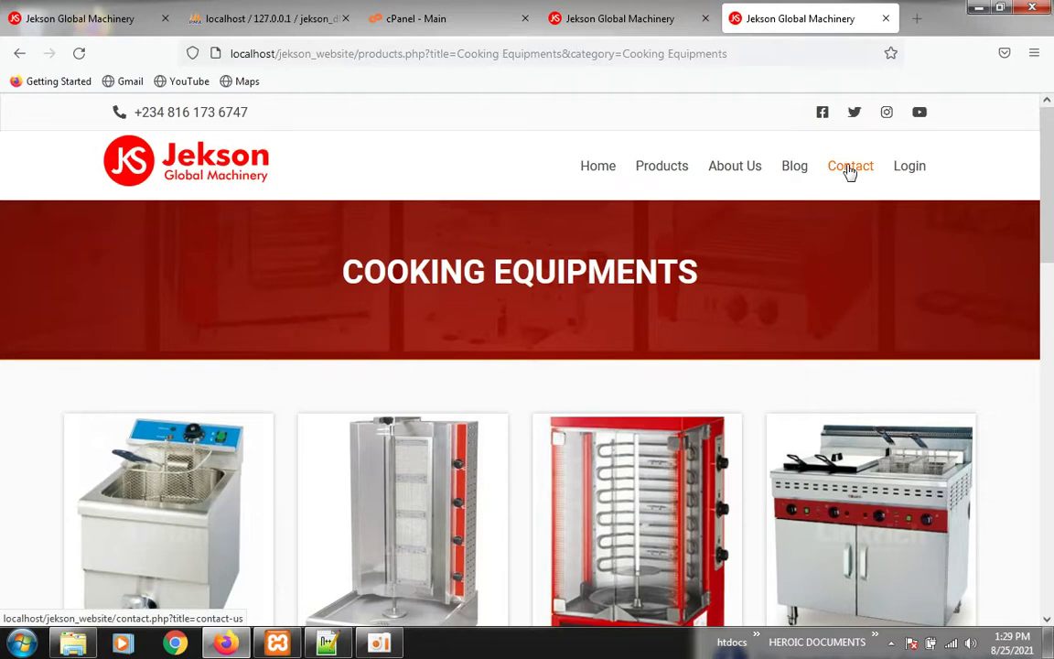
click(849, 168)
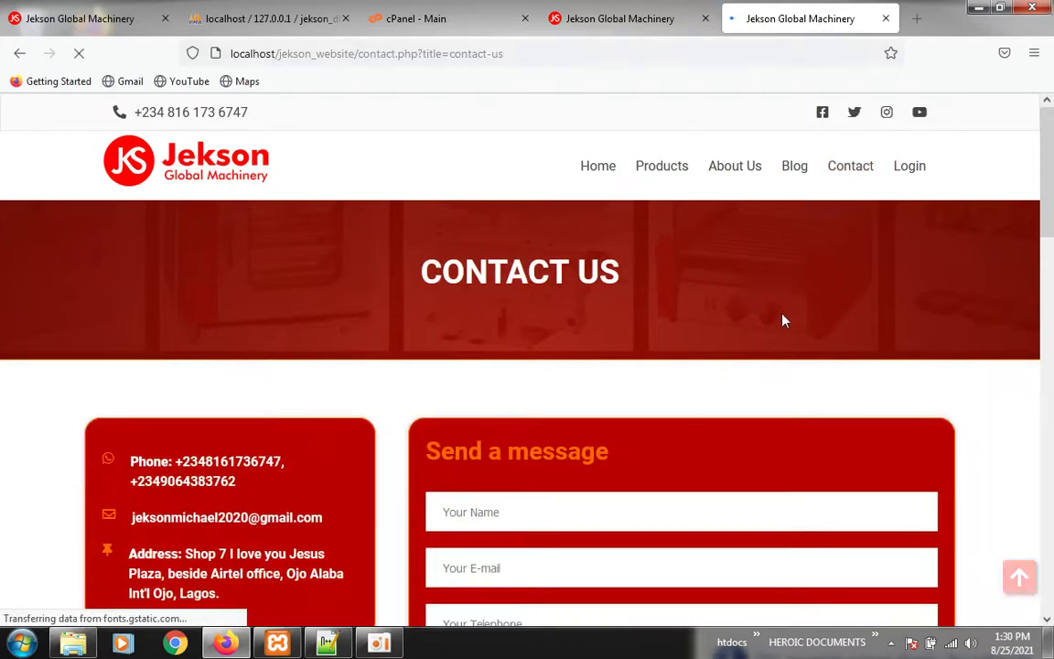
scroll(565, 407, down, 4)
click(473, 176)
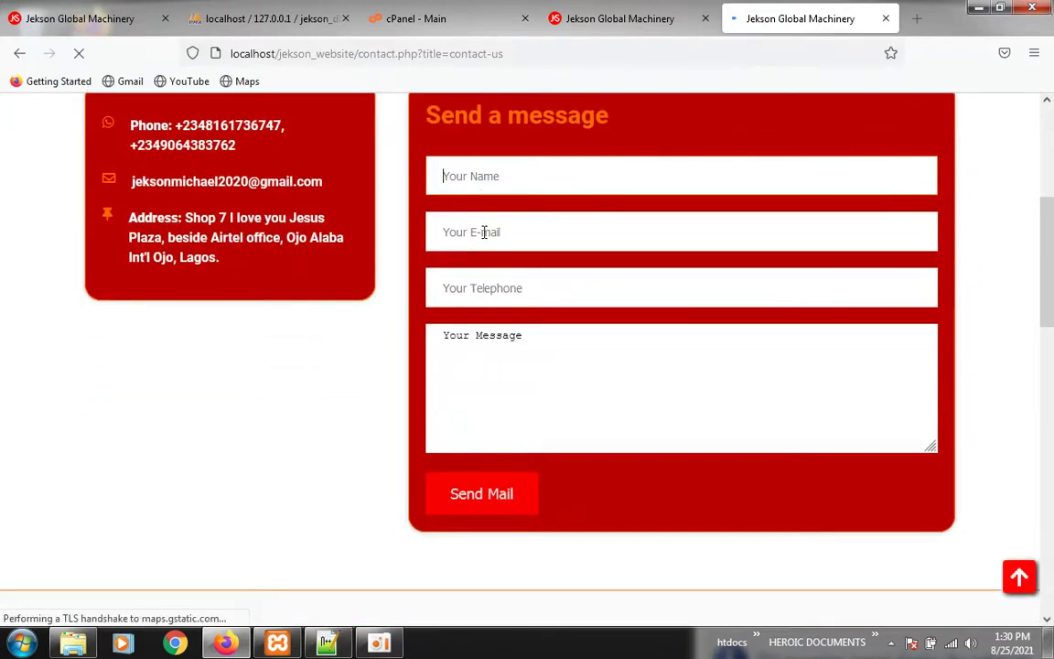
click(484, 233)
click(494, 289)
click(484, 340)
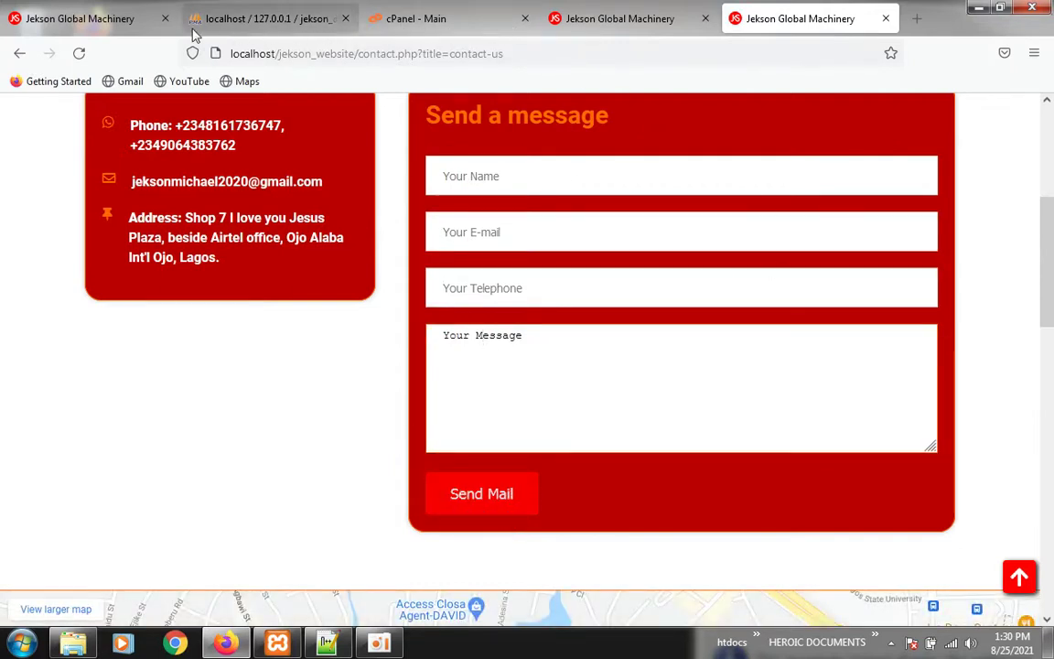
Return to the admin dashboard and open the Add New Post form under Posts.
click(673, 20)
scroll(388, 367, down, 2)
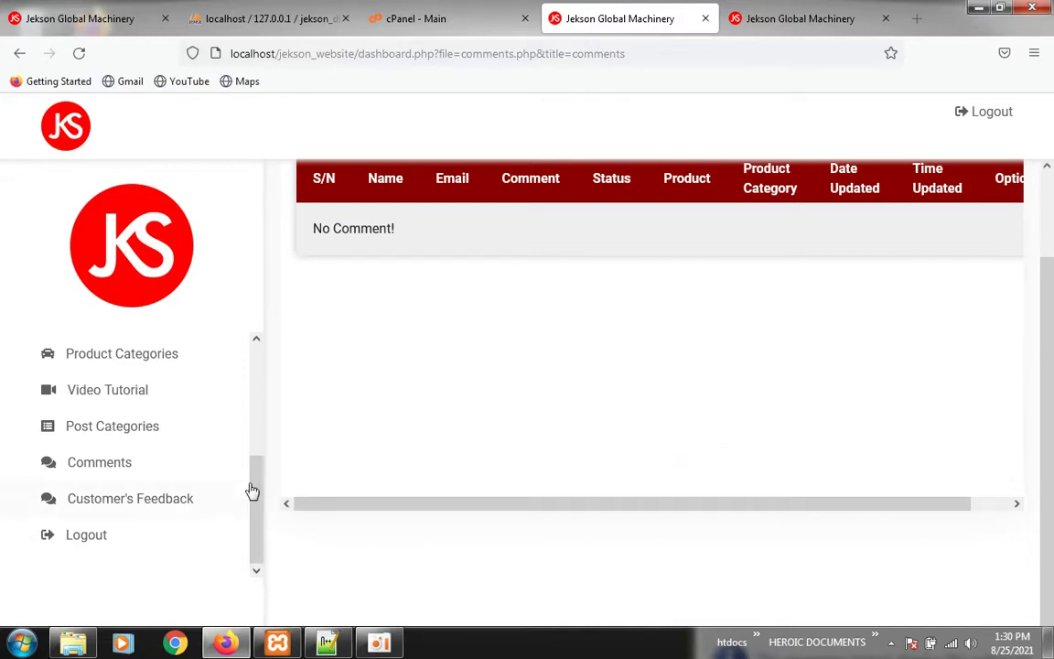
scroll(96, 476, up, 4)
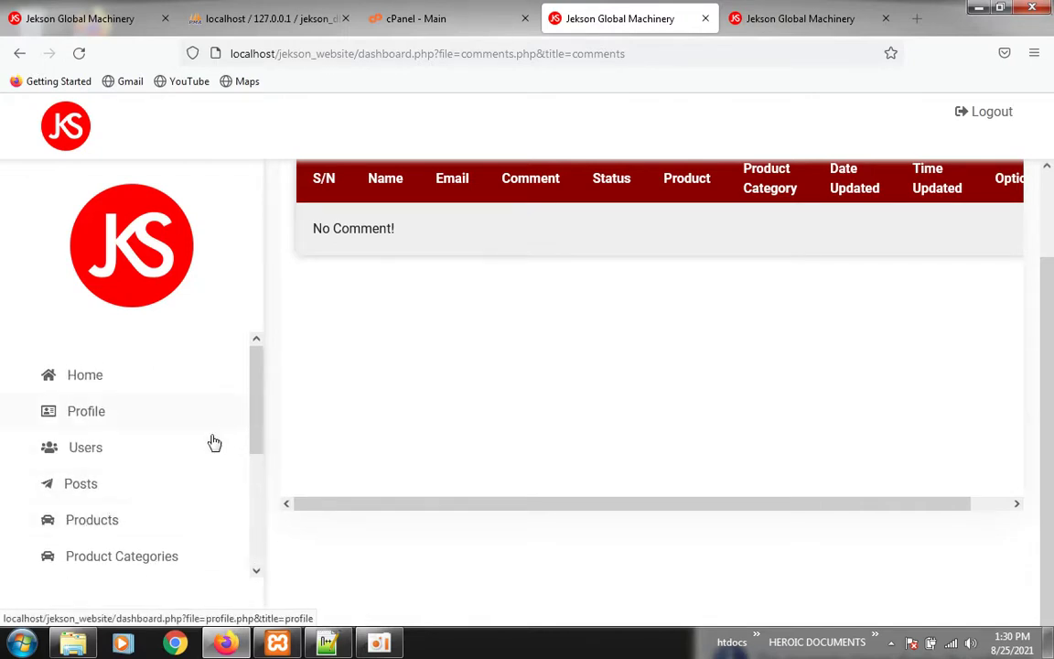
click(82, 487)
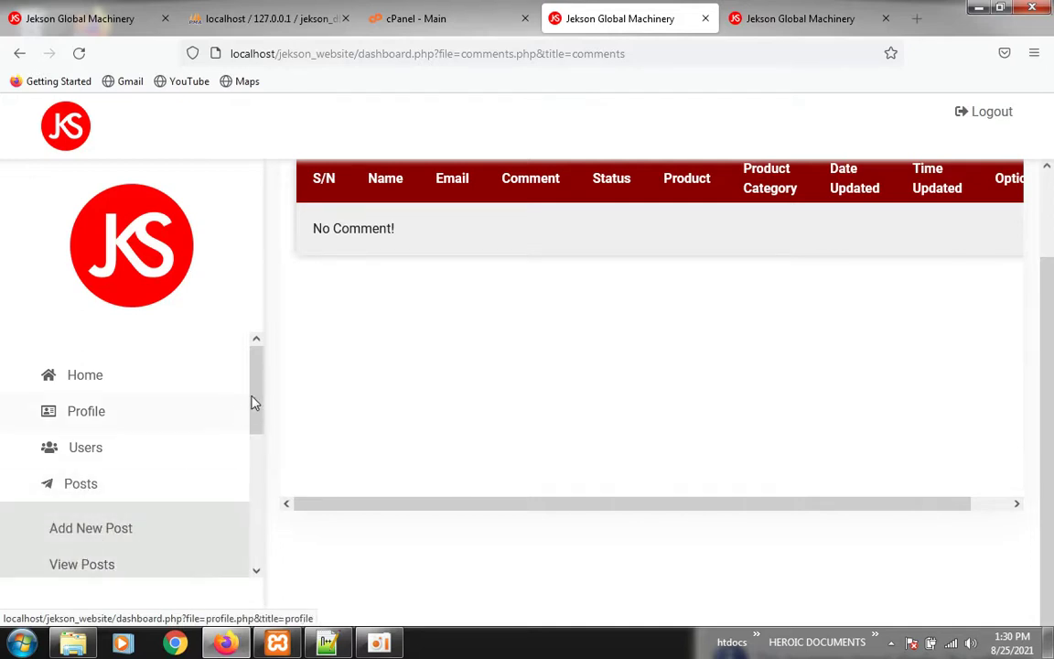
drag(252, 399, 259, 442)
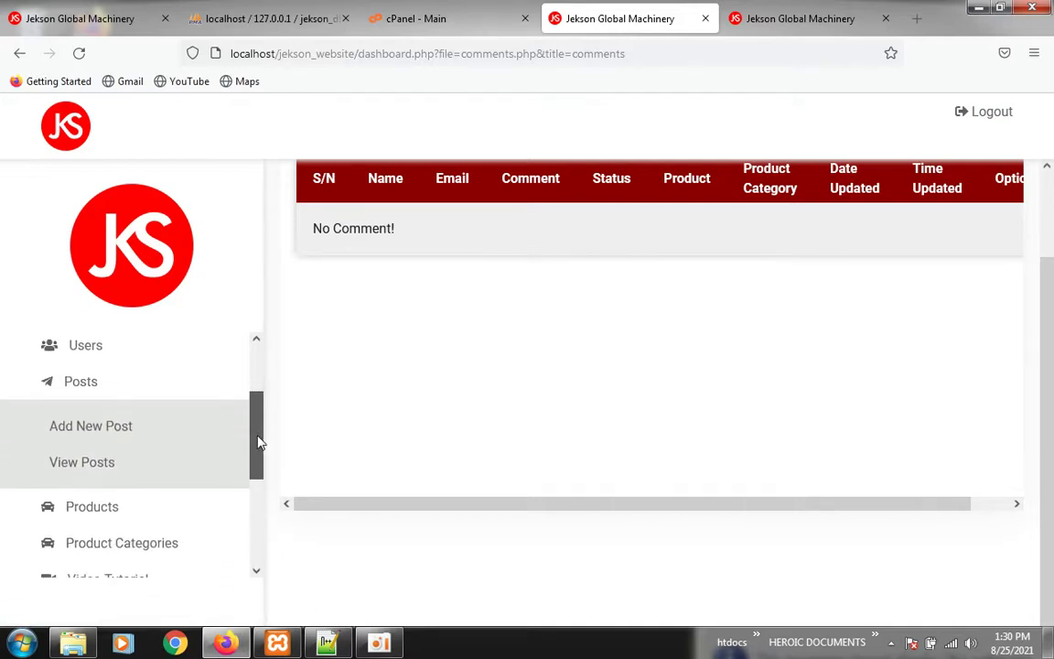
click(99, 431)
Examine the Post Category options on the Add New Post form without choosing one.
scroll(471, 384, down, 1)
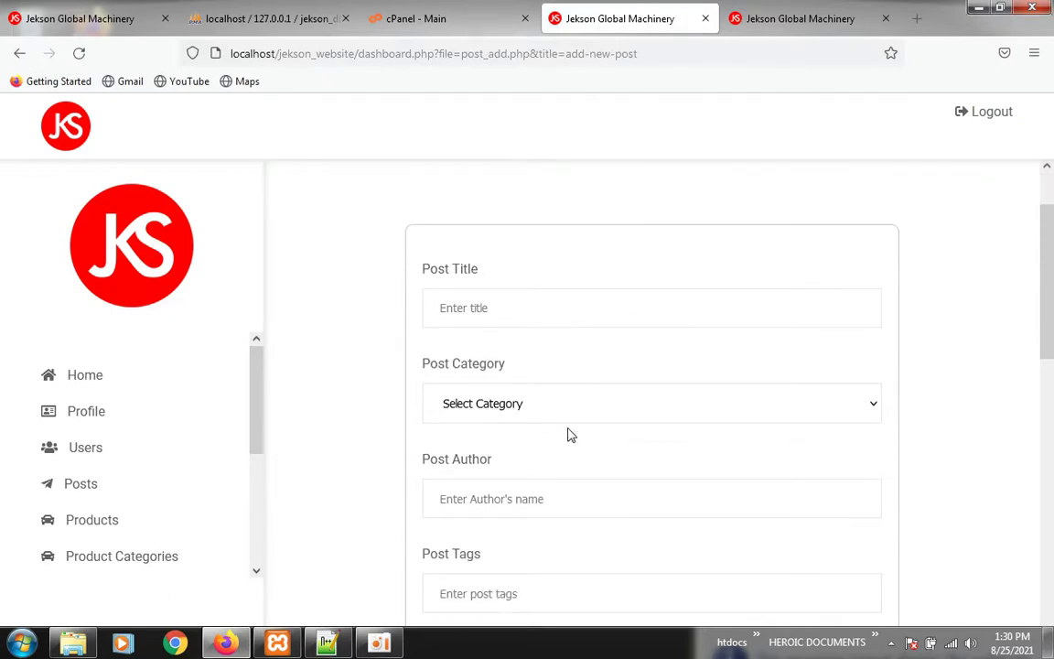
scroll(565, 423, down, 1)
click(596, 318)
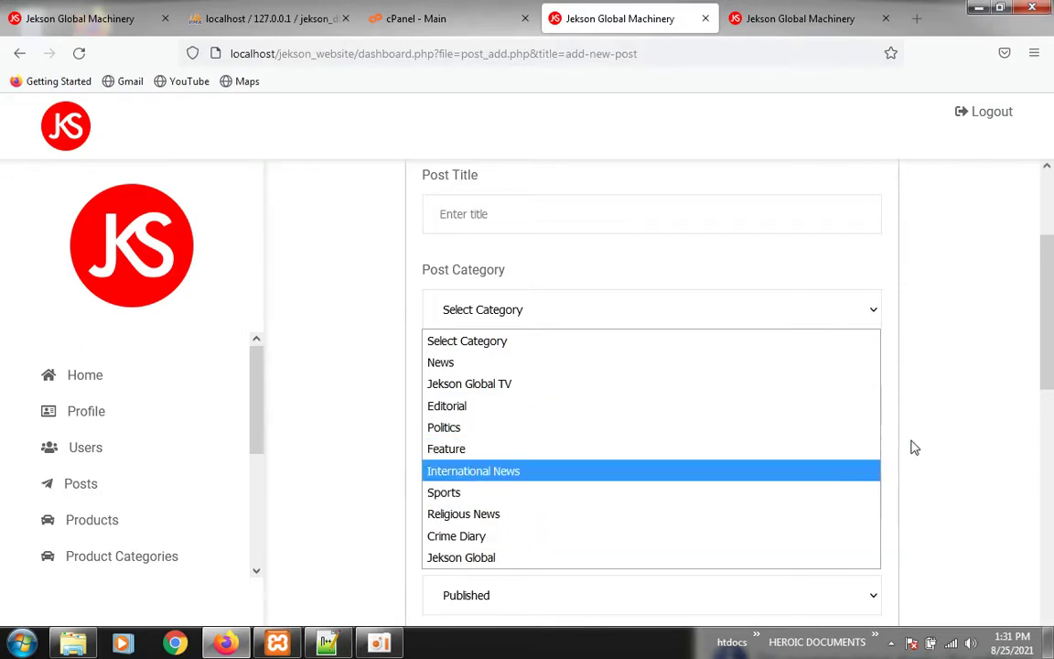
click(886, 418)
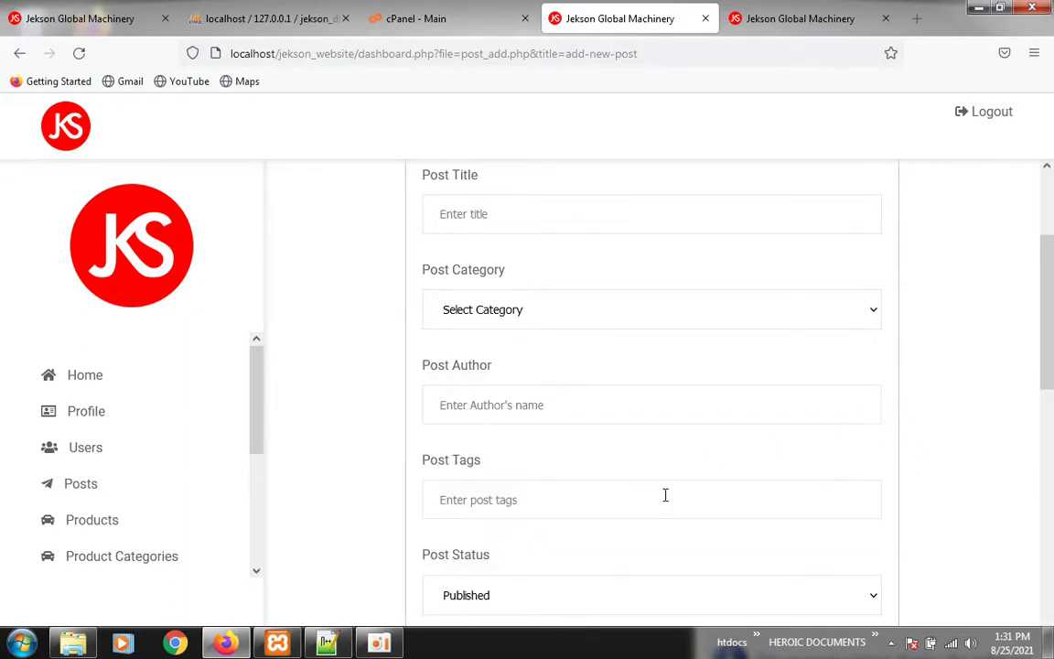
Examine the Post Author and Post Tags fields and the Post Status options, leaving the status as Published.
scroll(659, 489, down, 2)
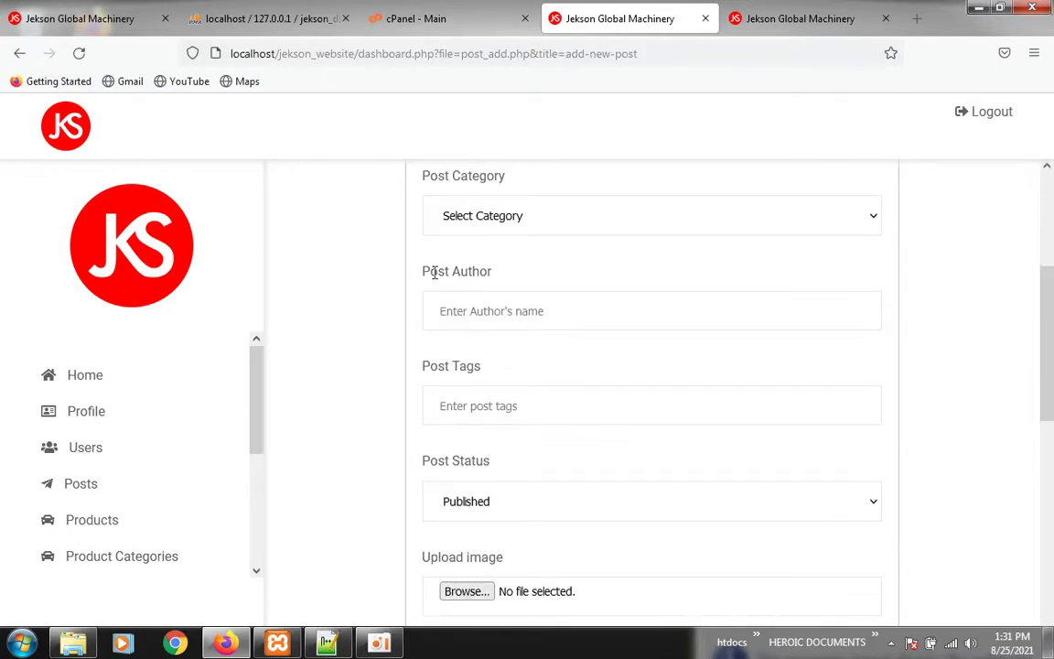
click(438, 313)
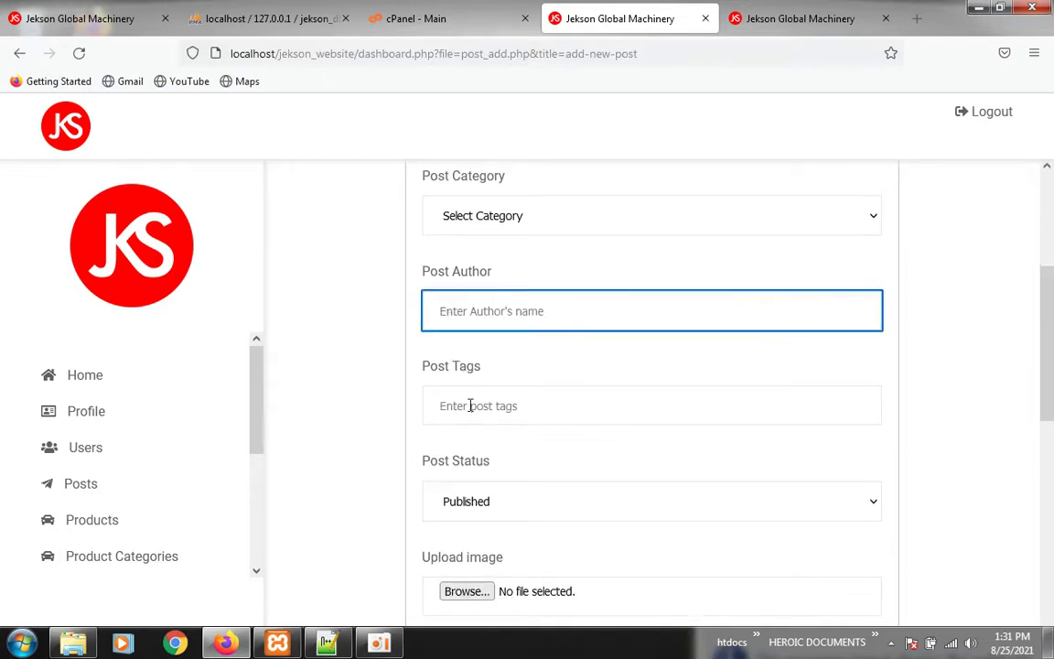
click(551, 398)
scroll(564, 376, down, 3)
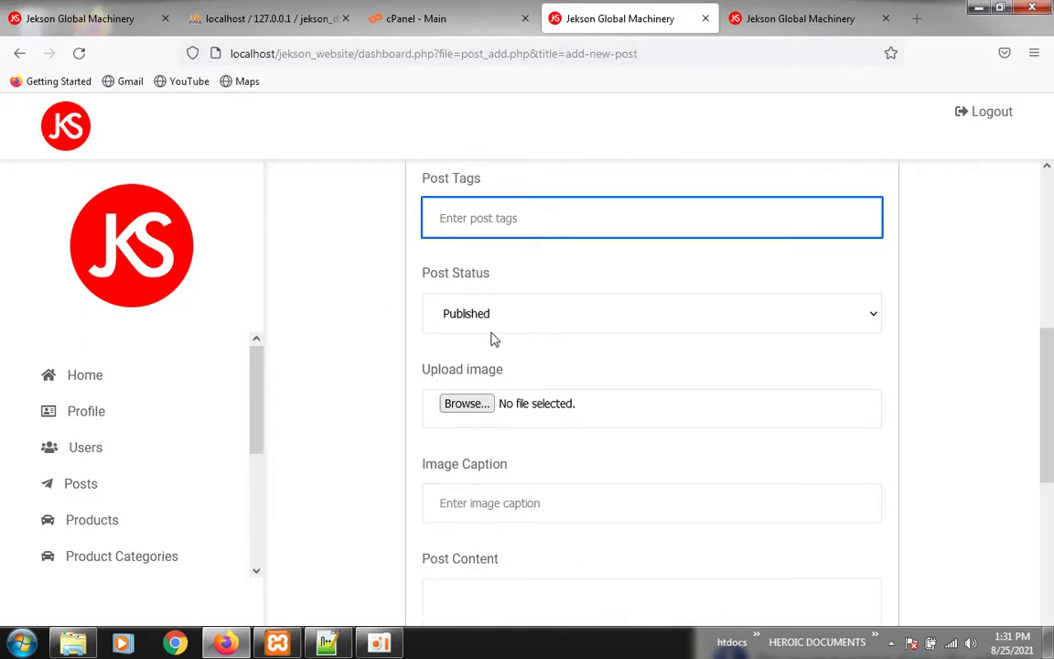
click(638, 325)
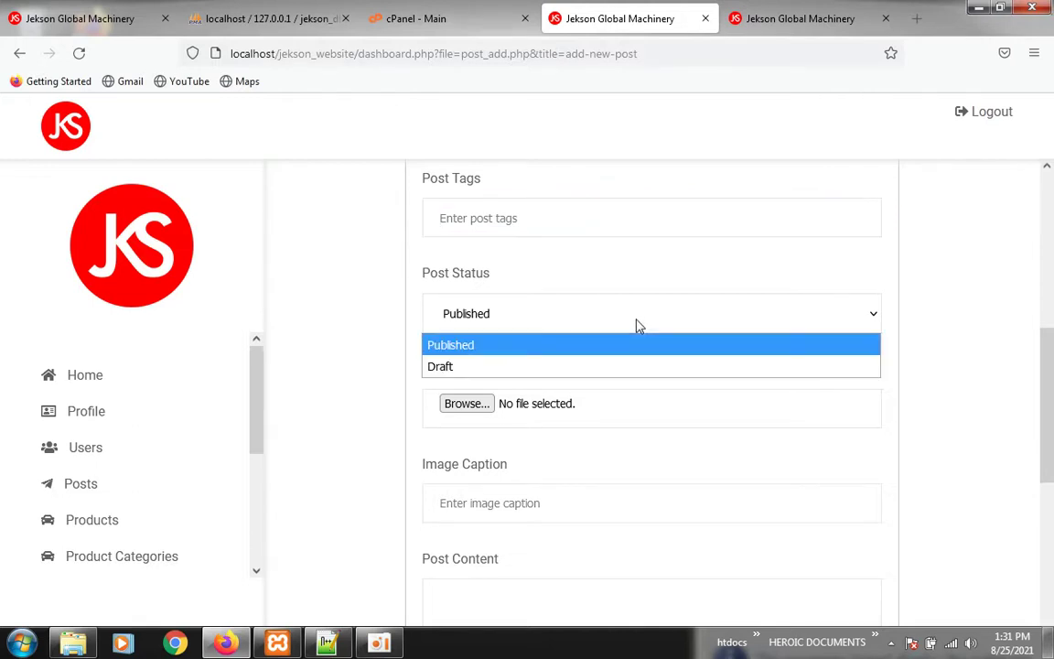
click(416, 330)
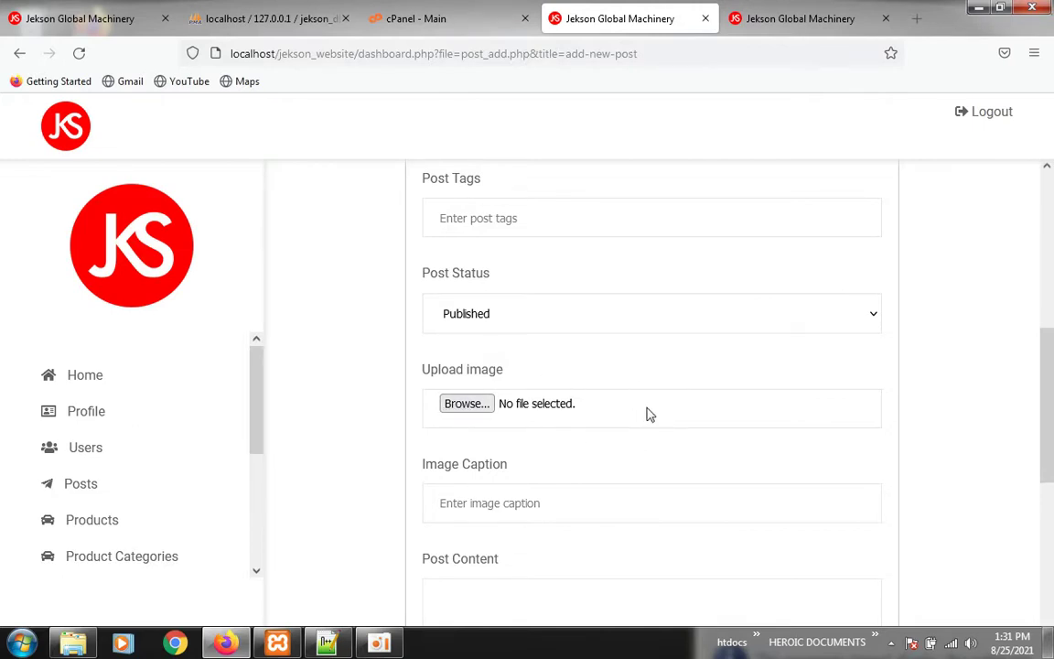
Review the rest of the Add New Post form, from the image upload and Image Caption through Post Content to Publish Post.
scroll(604, 445, down, 5)
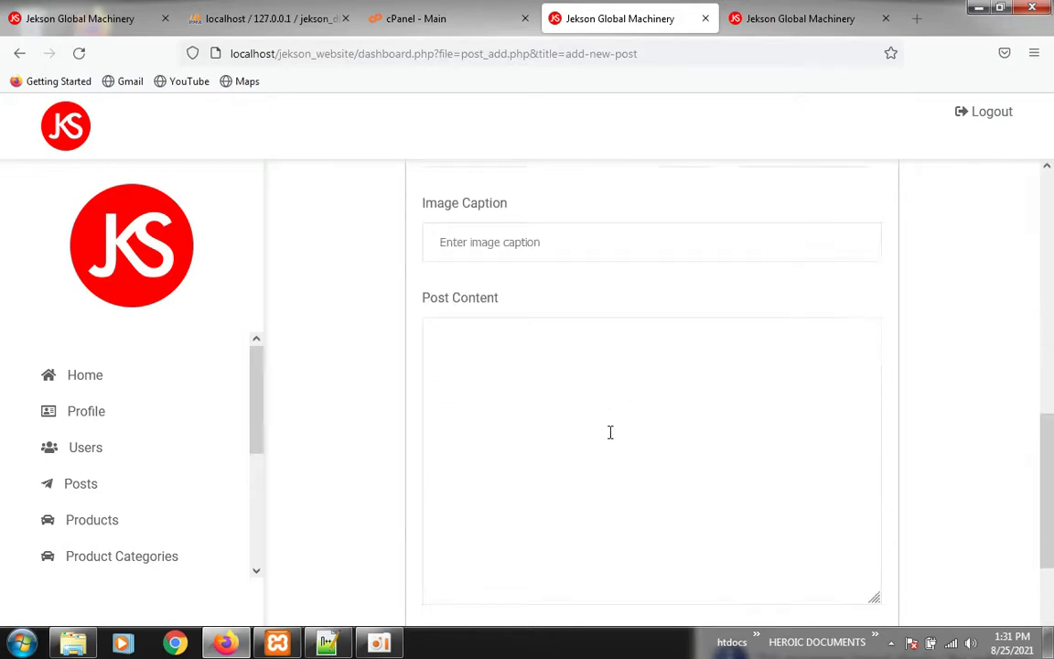
scroll(549, 385, up, 1)
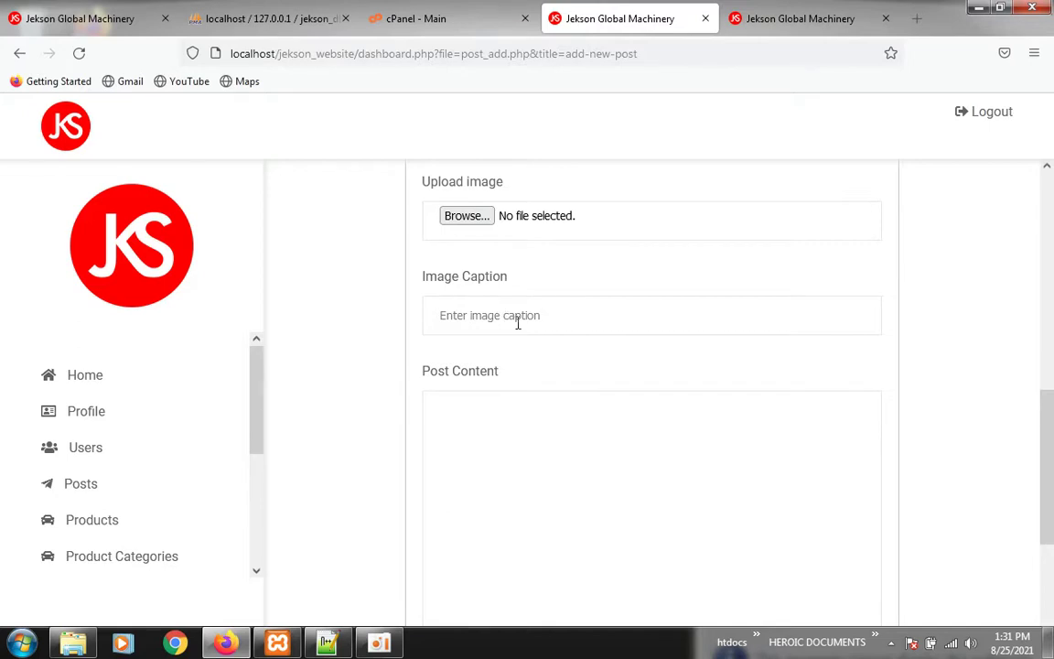
scroll(590, 392, down, 5)
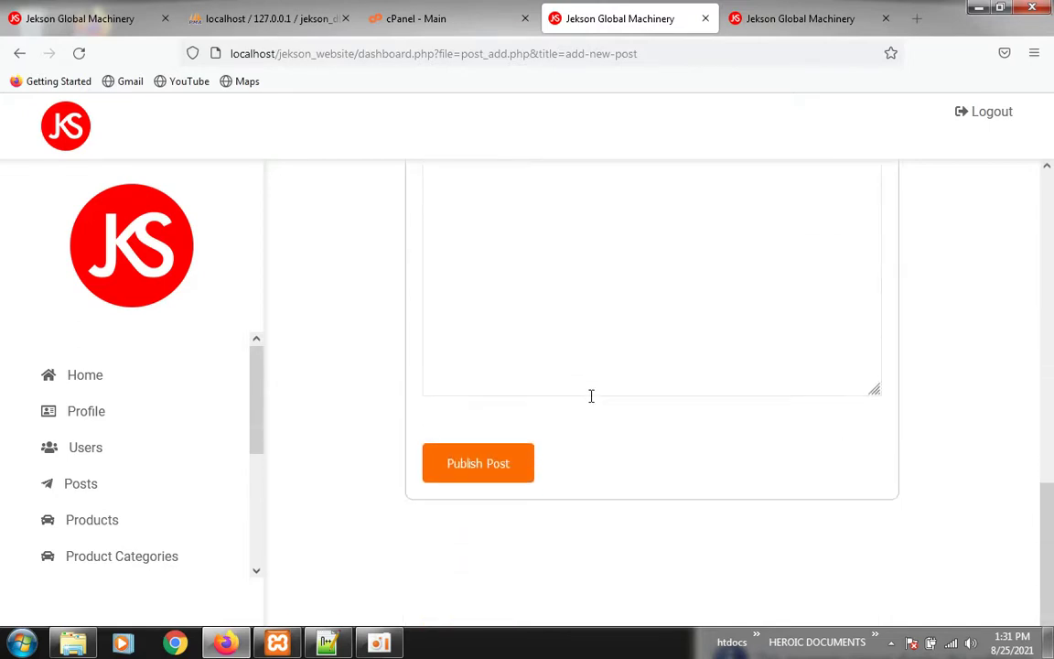
scroll(559, 393, up, 3)
click(476, 320)
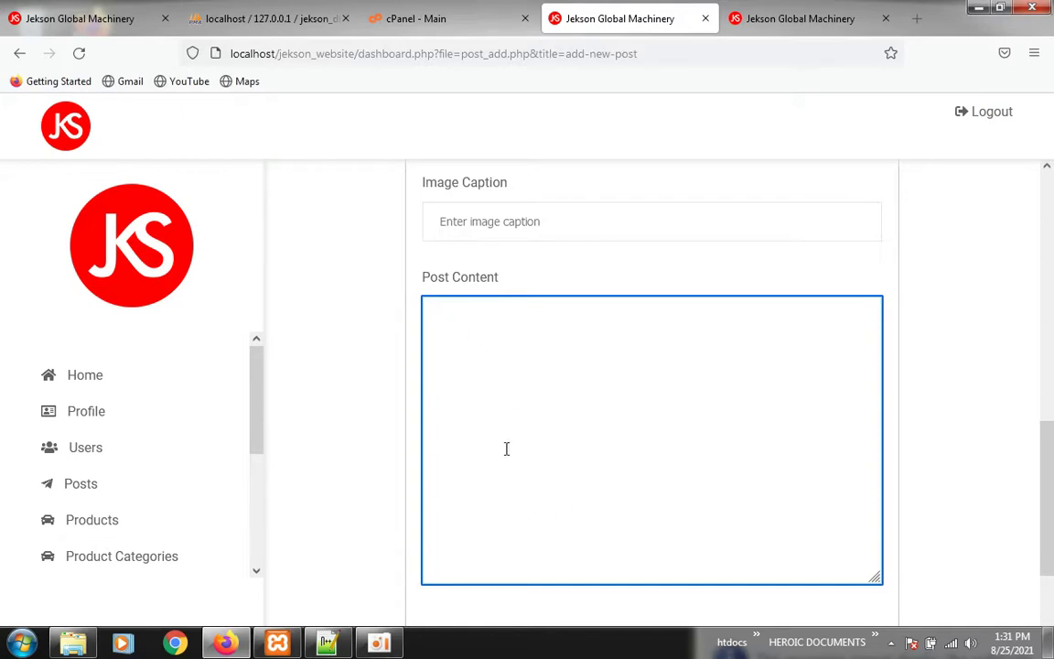
scroll(505, 448, down, 3)
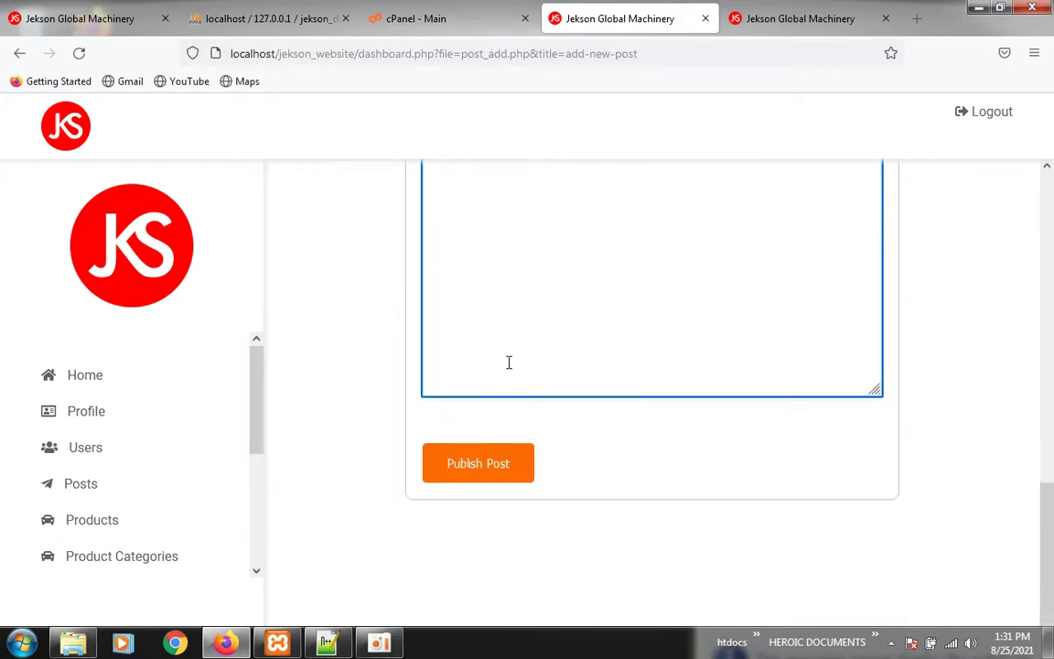
Open the list of existing posts from the Posts section of the admin dashboard.
scroll(494, 357, up, 2)
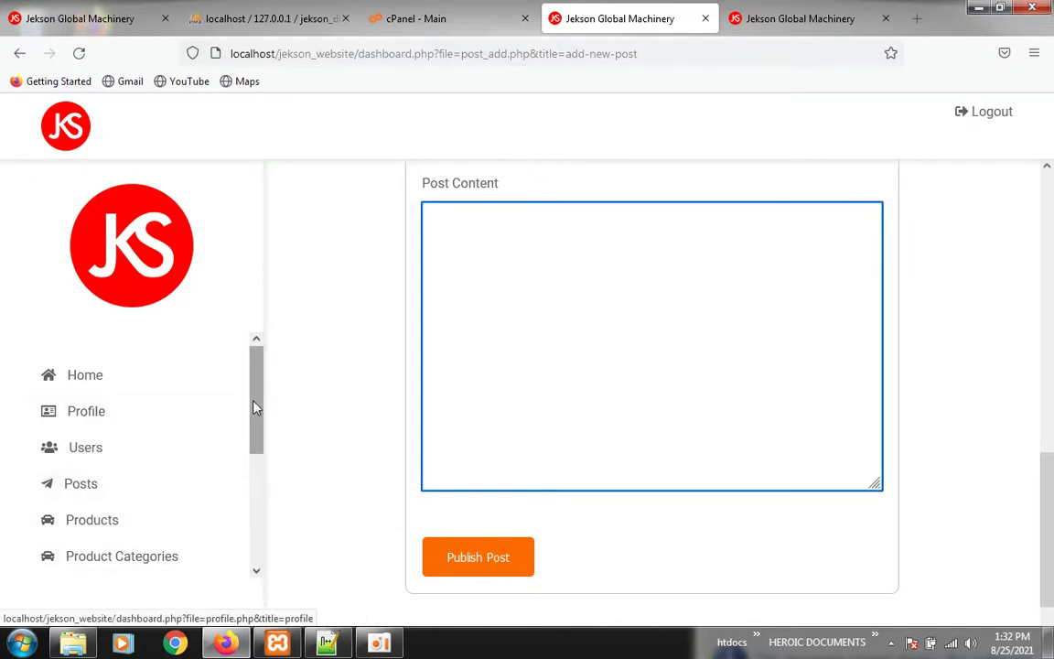
drag(255, 404, 249, 447)
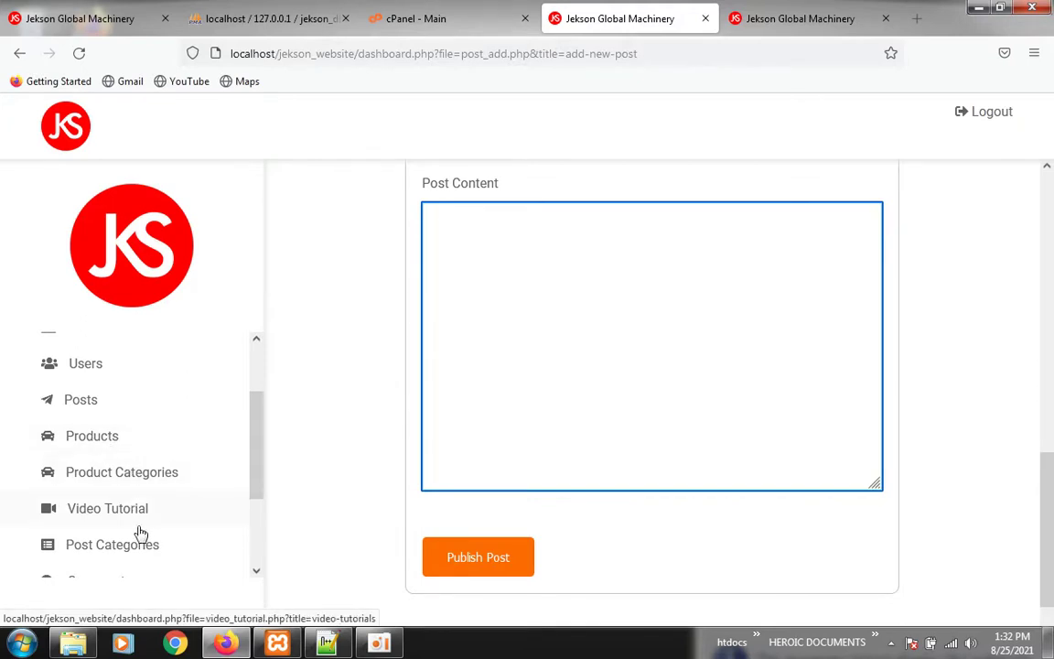
scroll(249, 438, down, 1)
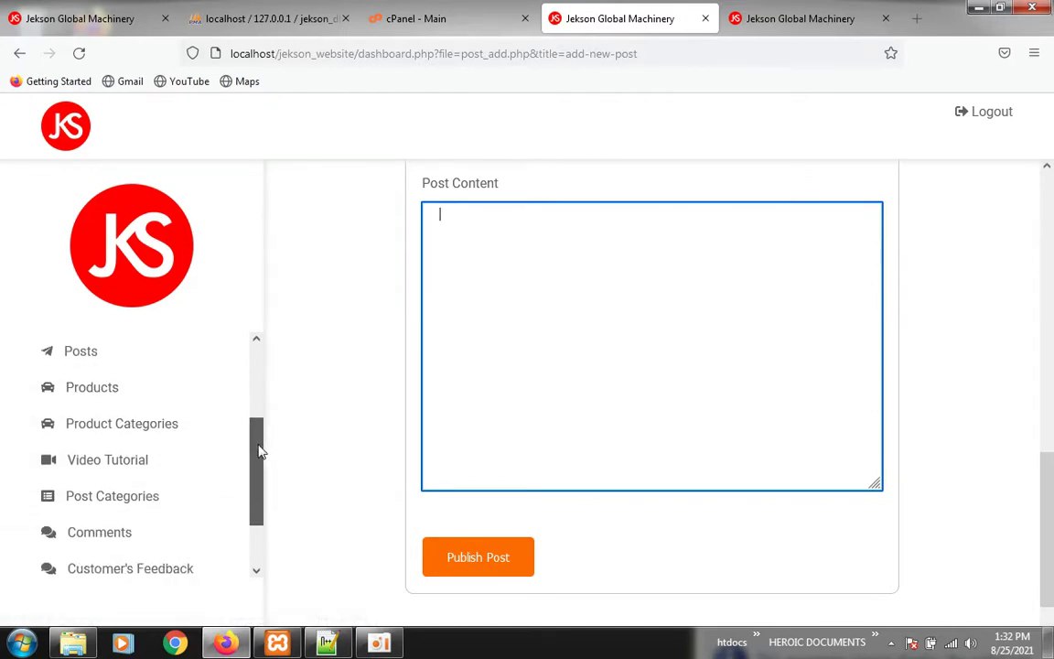
drag(259, 450, 264, 436)
click(90, 369)
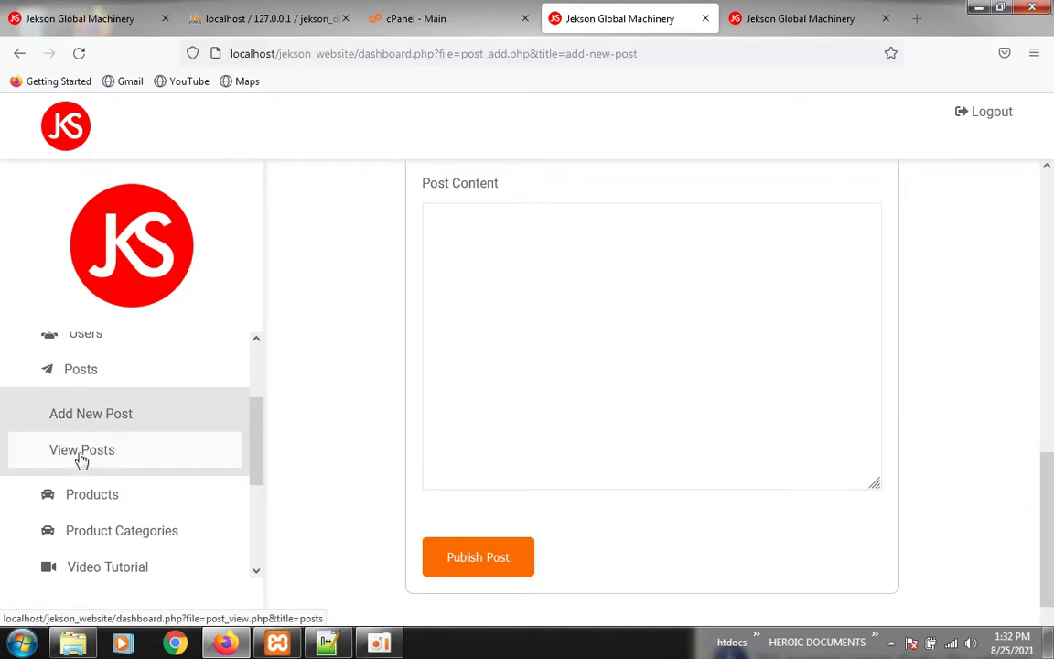
click(80, 456)
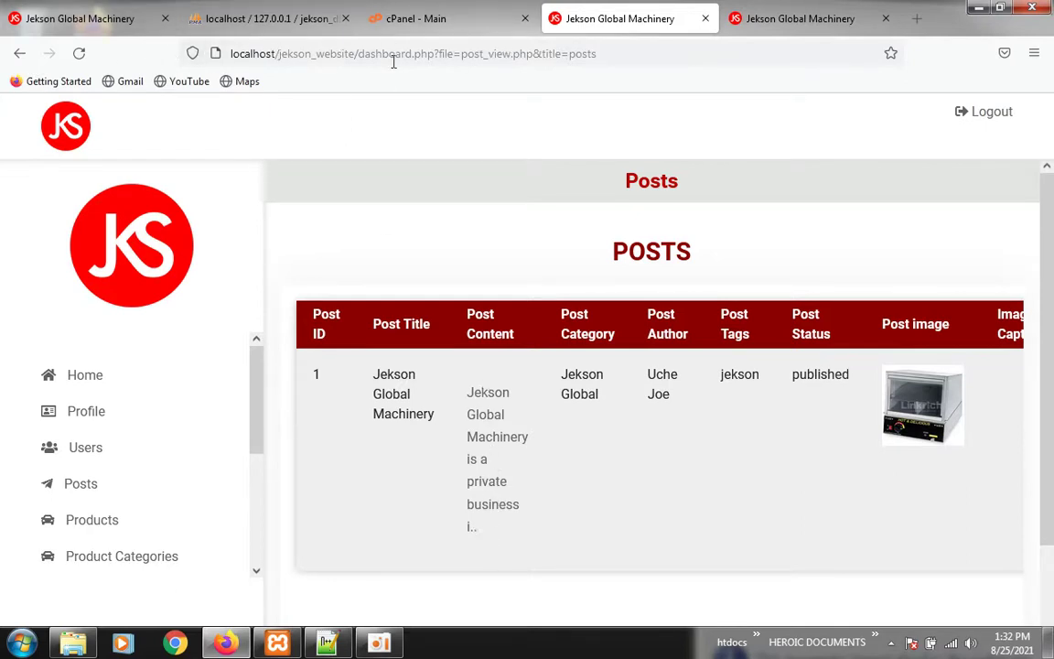
Switch to the public website, go to its Blog page and open the full Jekson Global Machinery post.
click(773, 25)
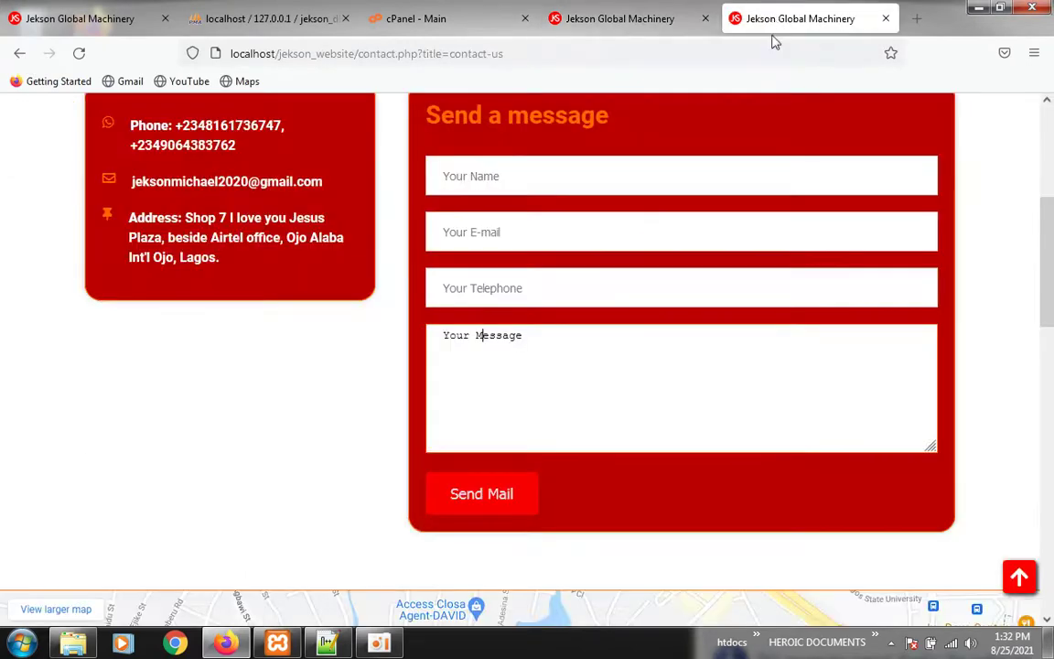
scroll(560, 243, up, 4)
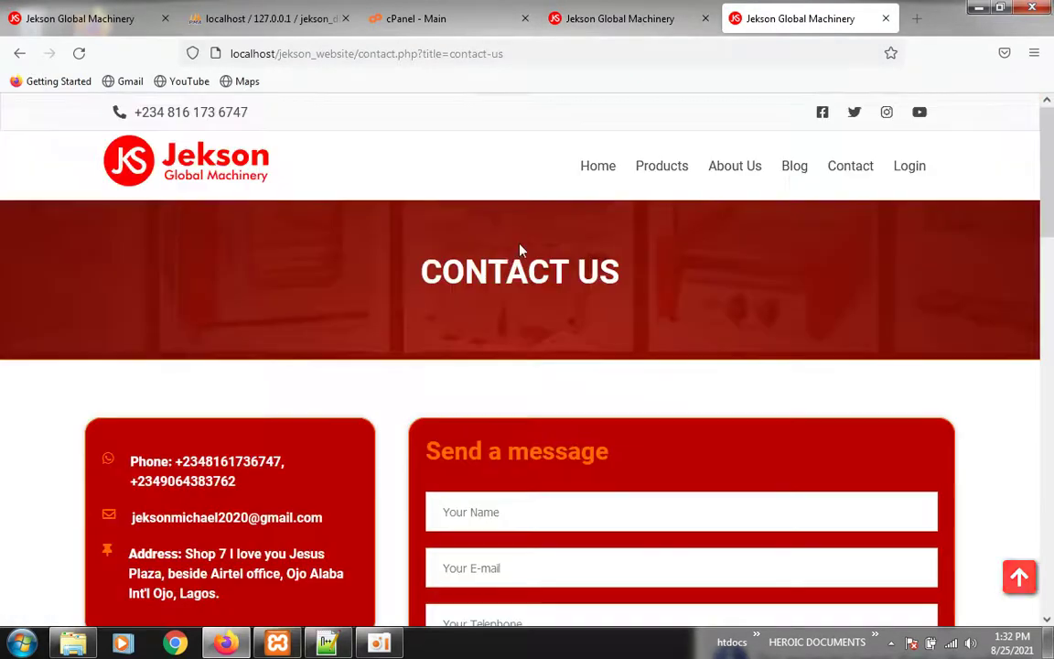
click(794, 167)
scroll(411, 322, down, 3)
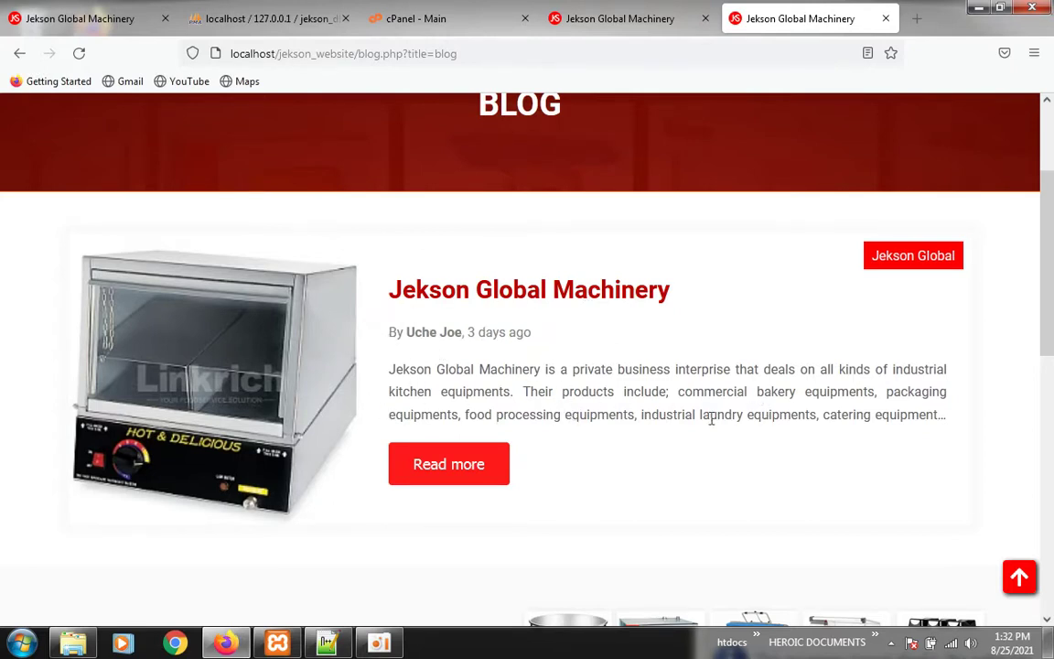
click(430, 481)
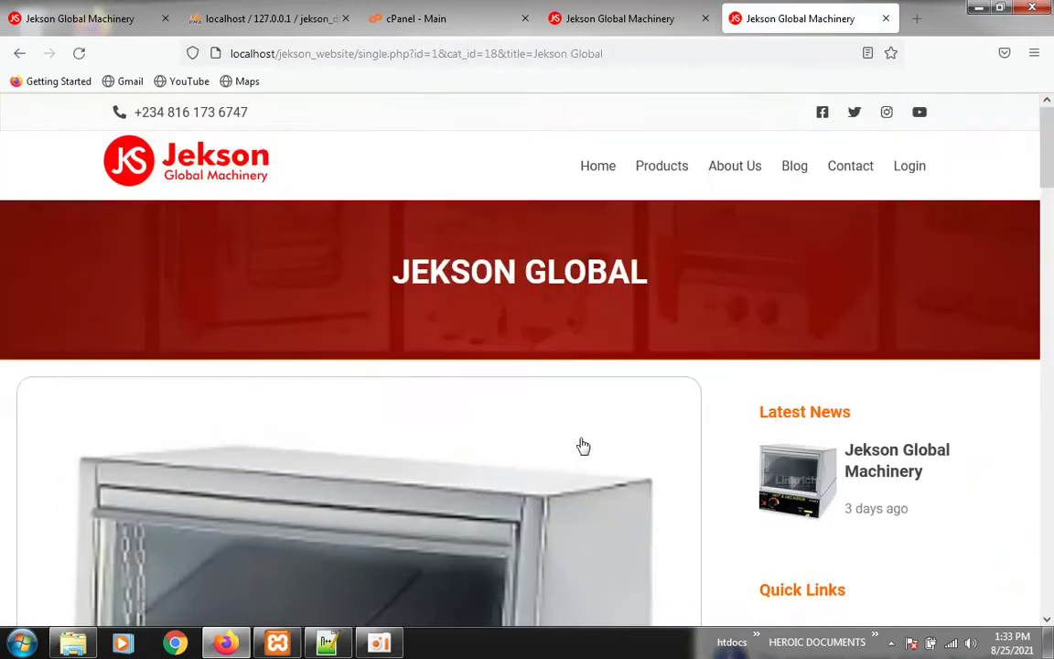
Review the Jekson Global Machinery blog post, from its image and article text down to the comment area.
scroll(578, 448, down, 10)
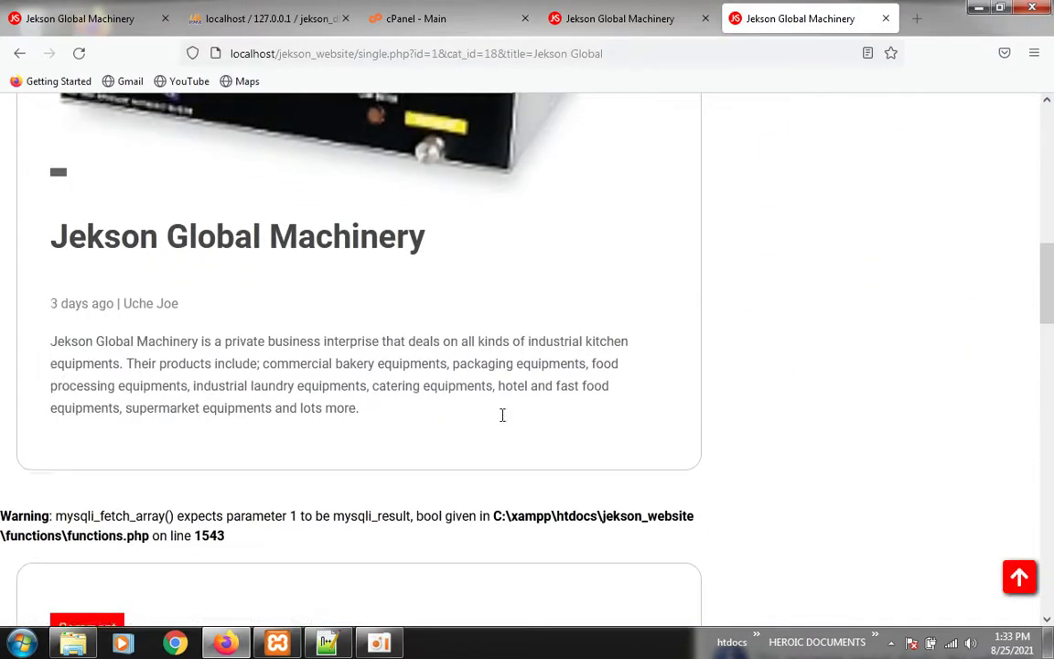
scroll(503, 414, up, 4)
scroll(440, 252, down, 3)
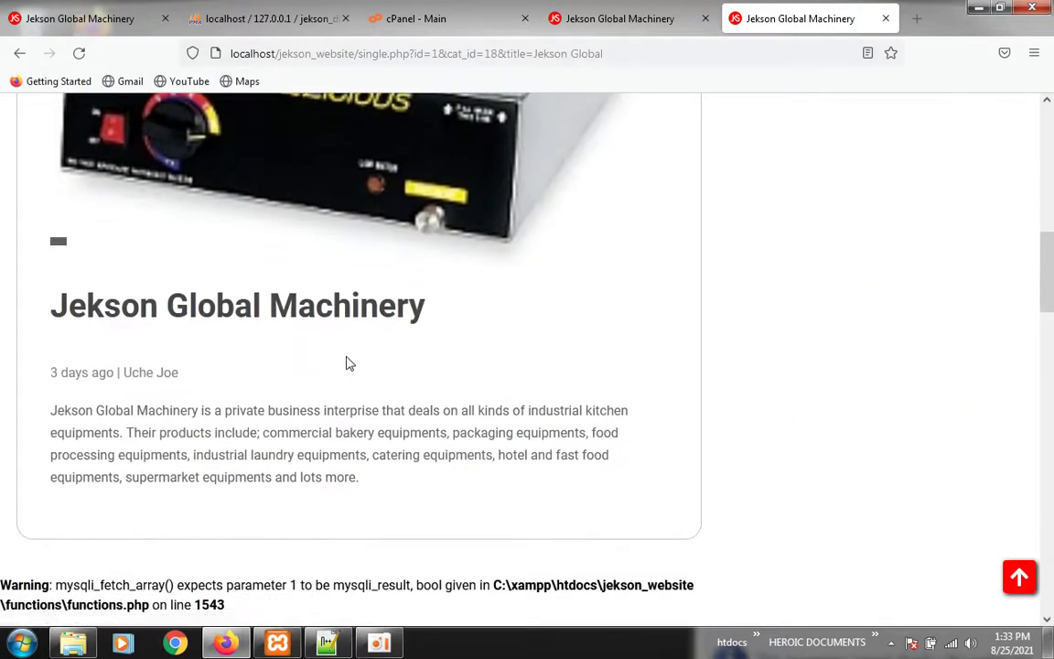
scroll(345, 363, down, 3)
scroll(135, 359, up, 3)
scroll(210, 388, up, 8)
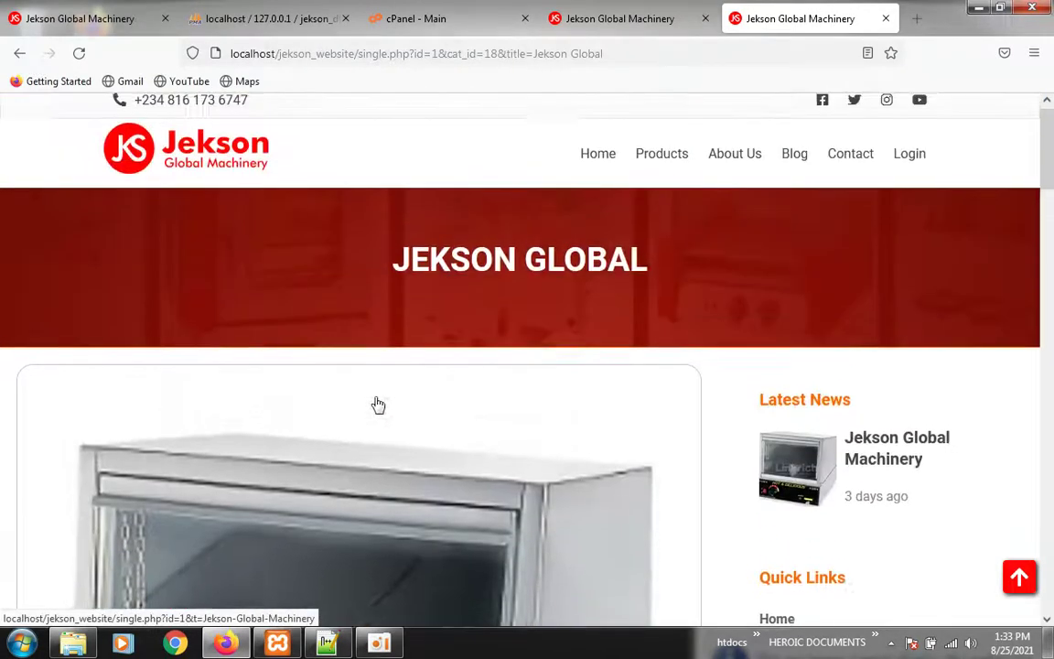
scroll(377, 395, up, 1)
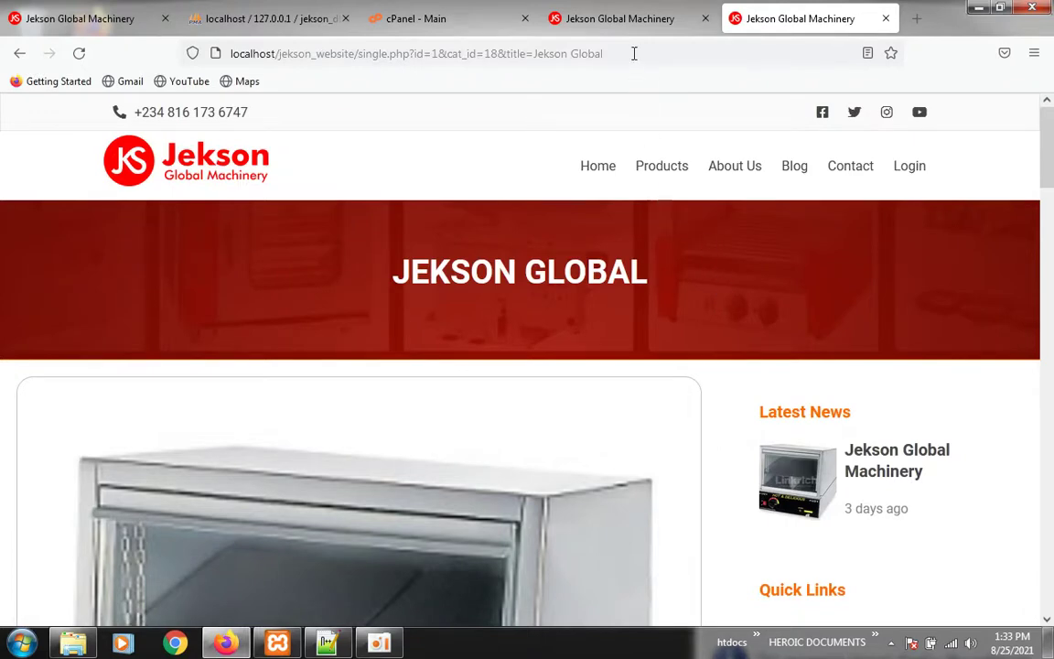
Return to the admin dashboard and expand the Products section to show its add and view options.
click(588, 16)
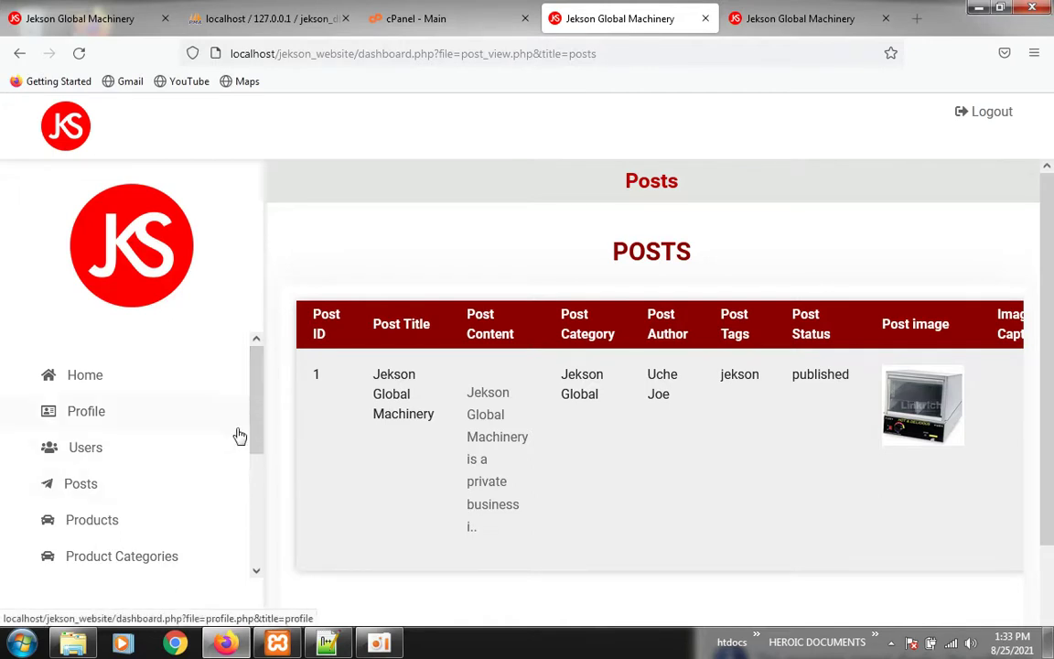
click(96, 525)
scroll(122, 500, down, 2)
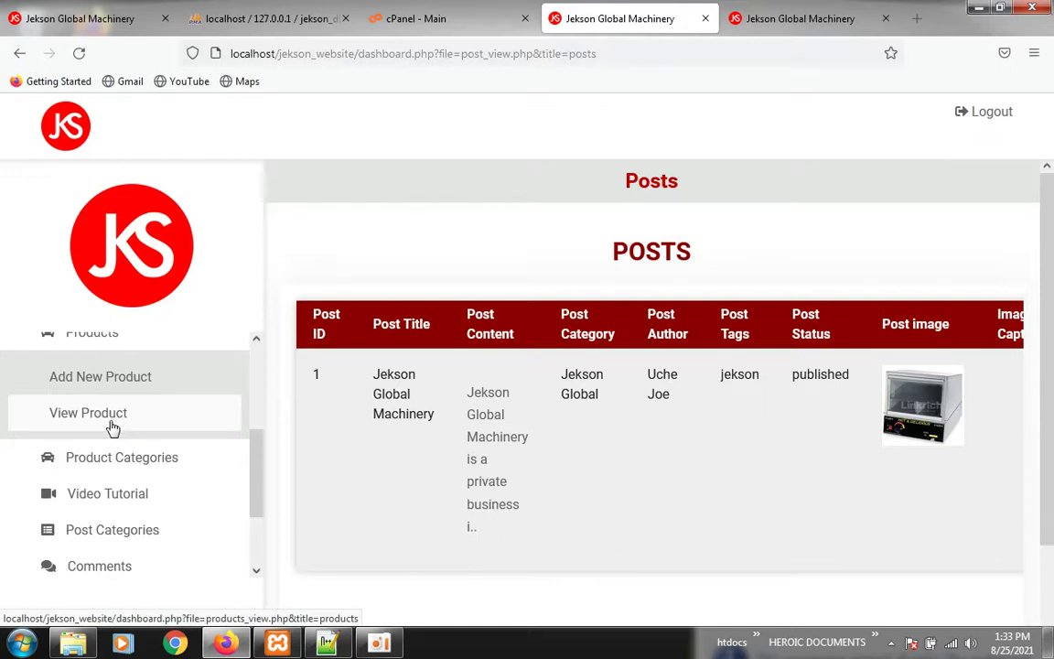
click(378, 645)
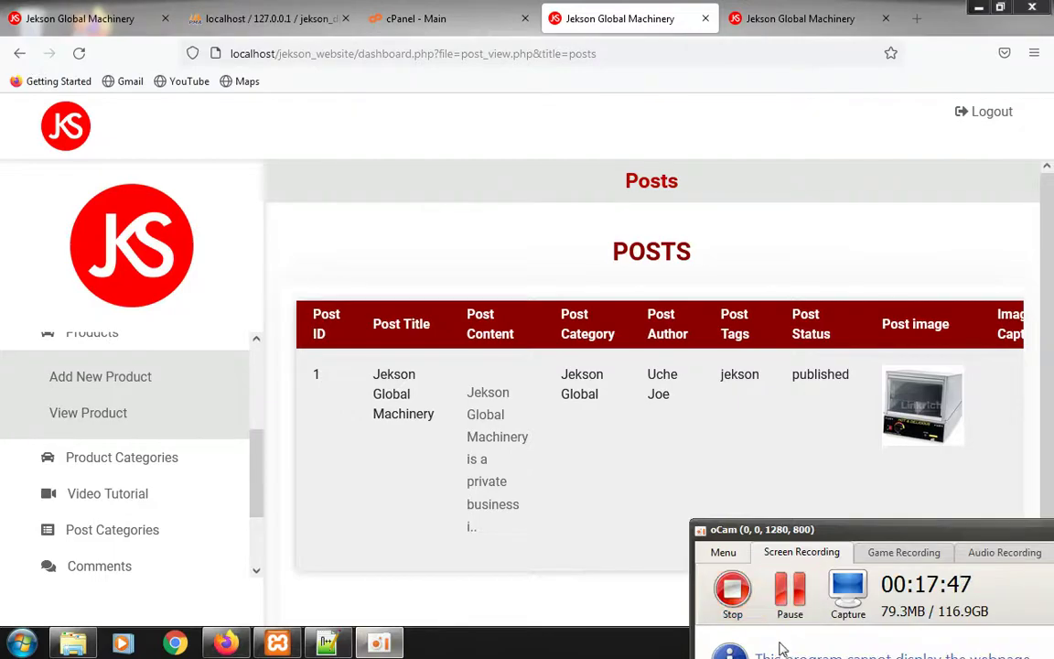